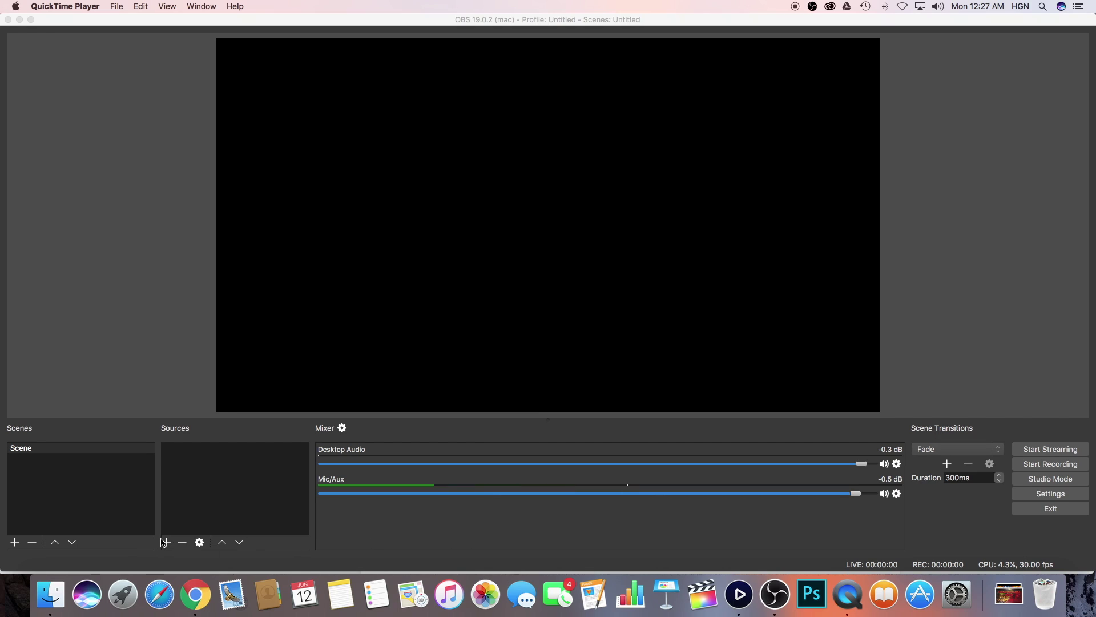
Add a window capture named 'Elgato' of the Game Capture HD window and stretch it wider
{"action": "left_click", "coordinate": [165, 542]}
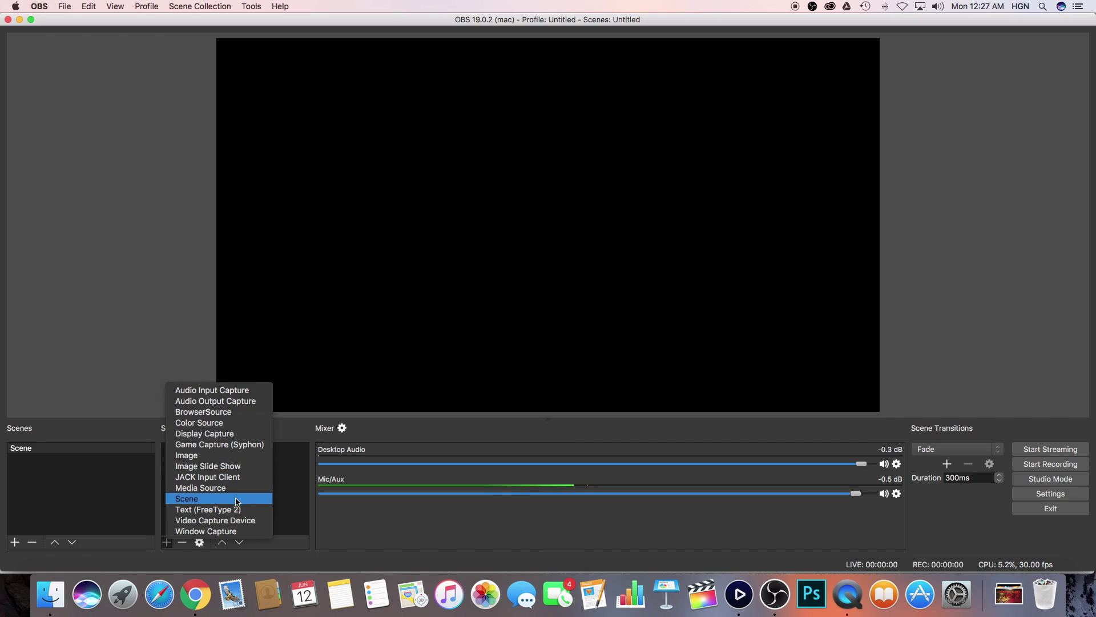
{"action": "left_click", "coordinate": [232, 532]}
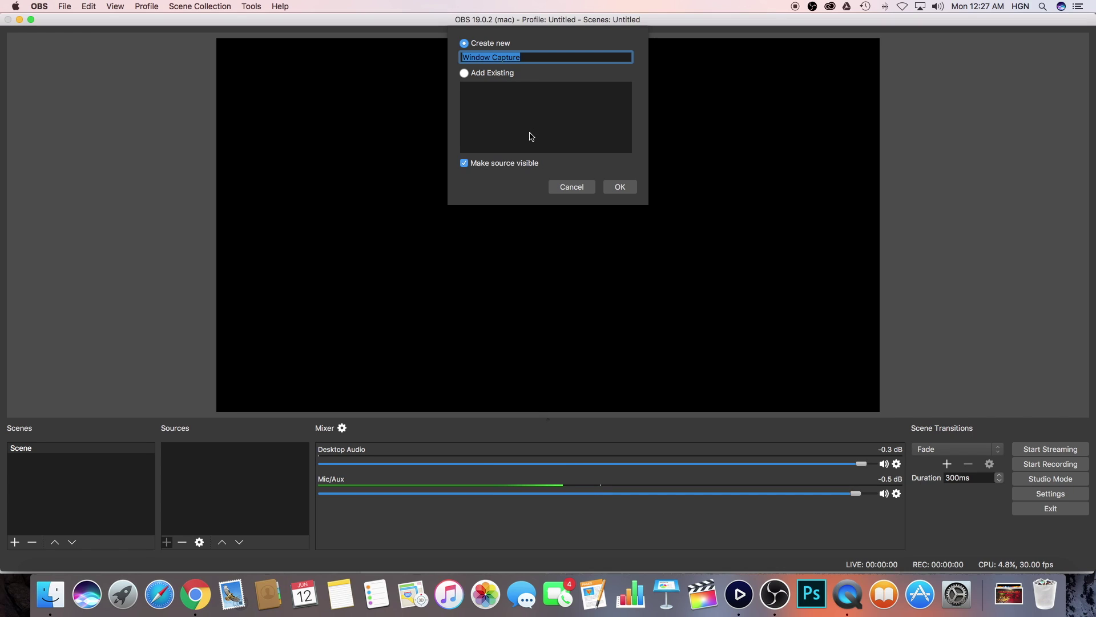
{"action": "type", "text": "Elgato"}
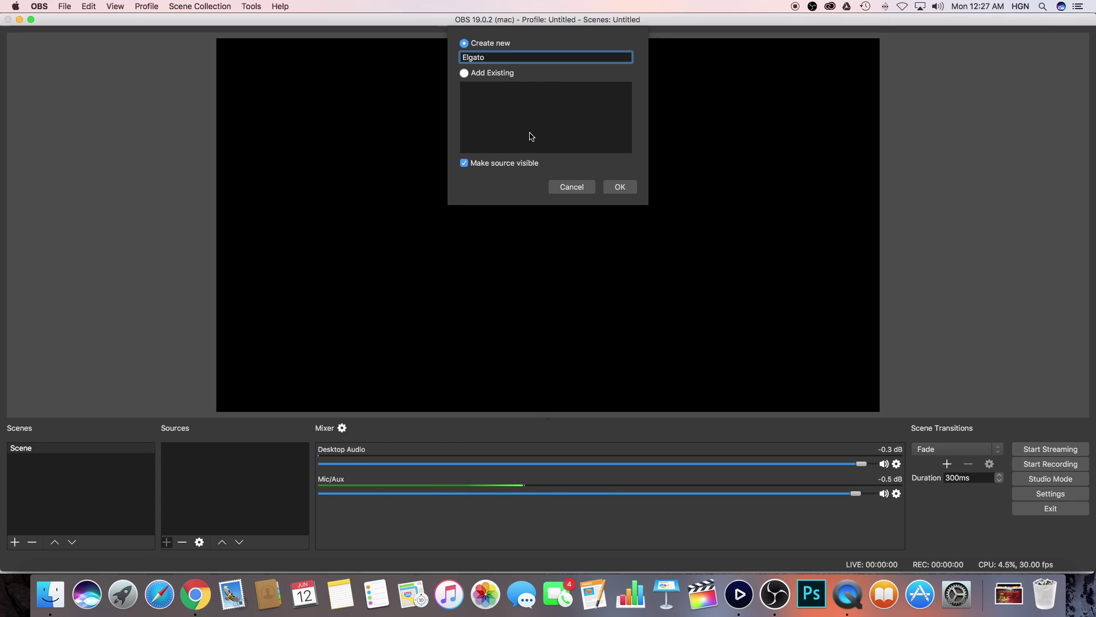
{"action": "left_click", "coordinate": [620, 187]}
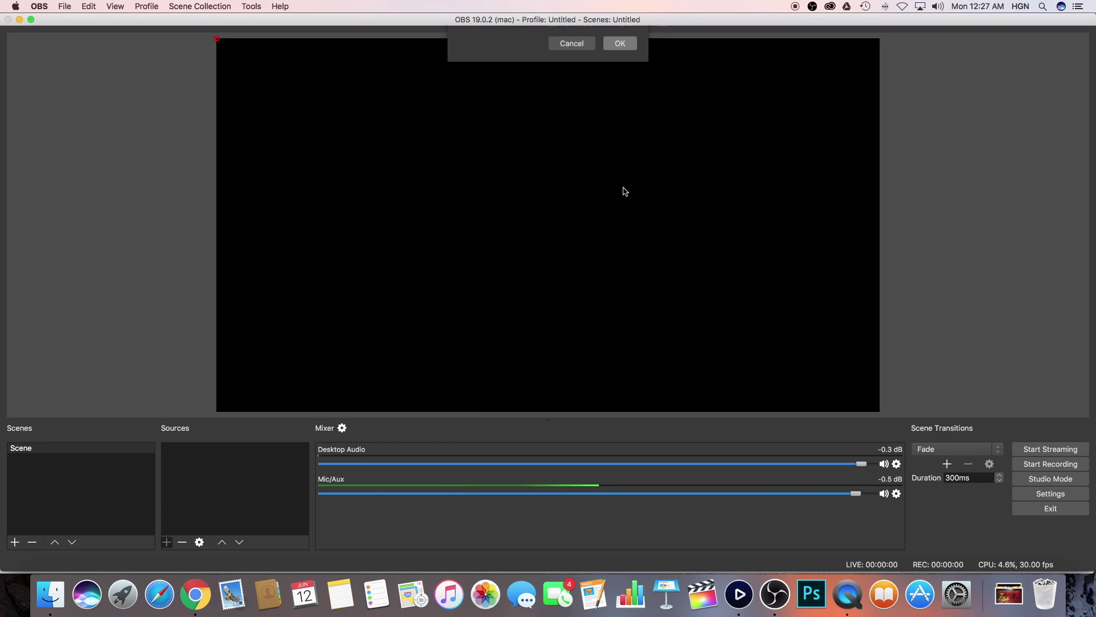
{"action": "left_click", "coordinate": [502, 344]}
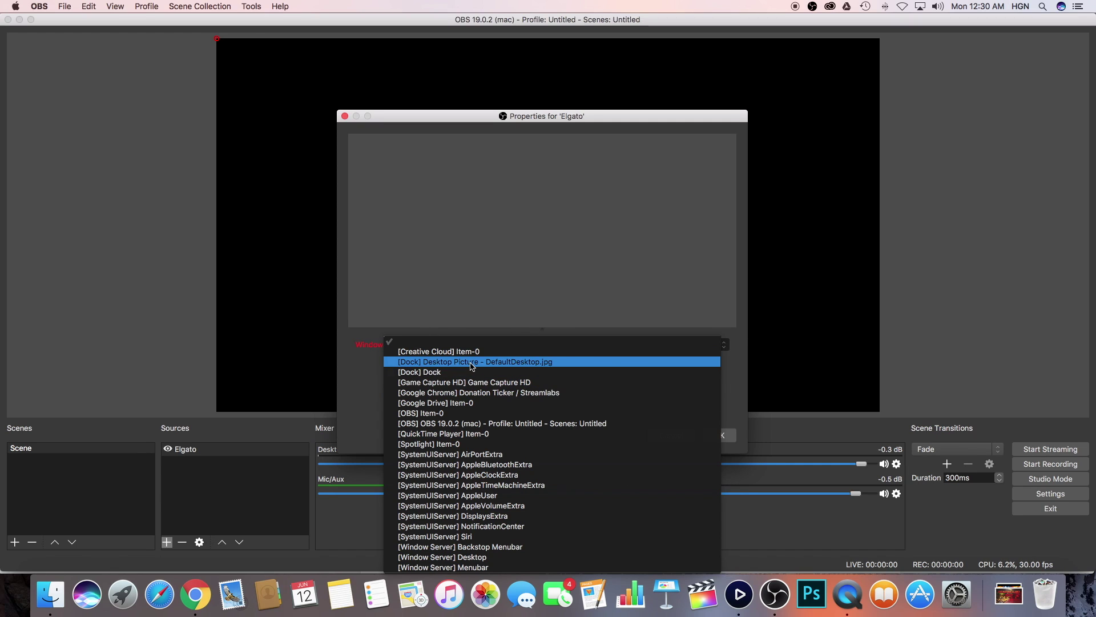
{"action": "left_click", "coordinate": [506, 389]}
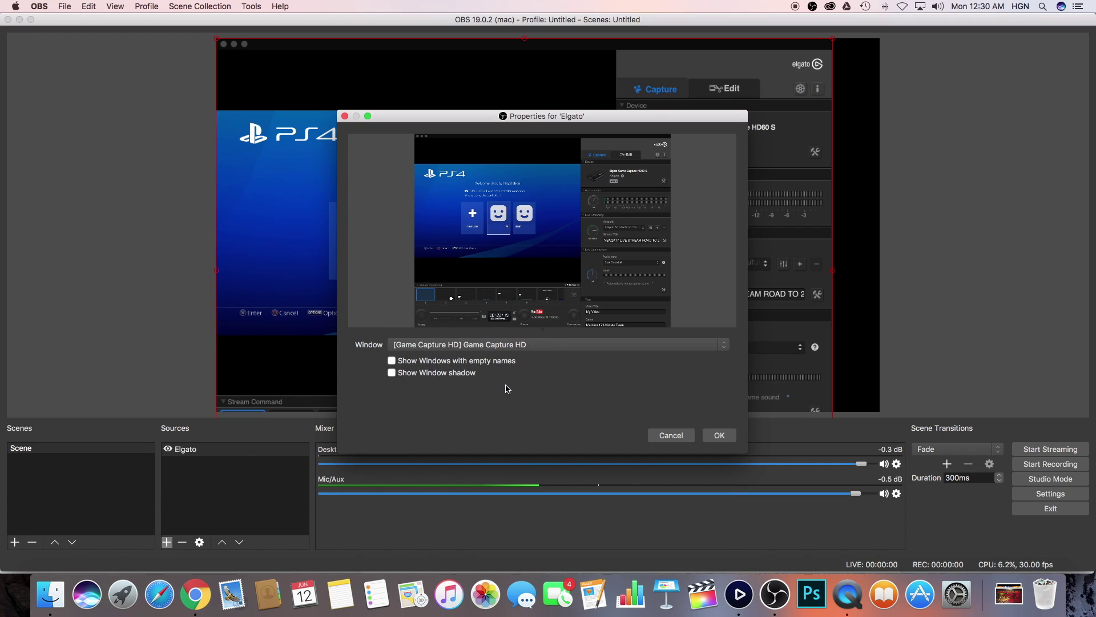
{"action": "left_click", "coordinate": [720, 435]}
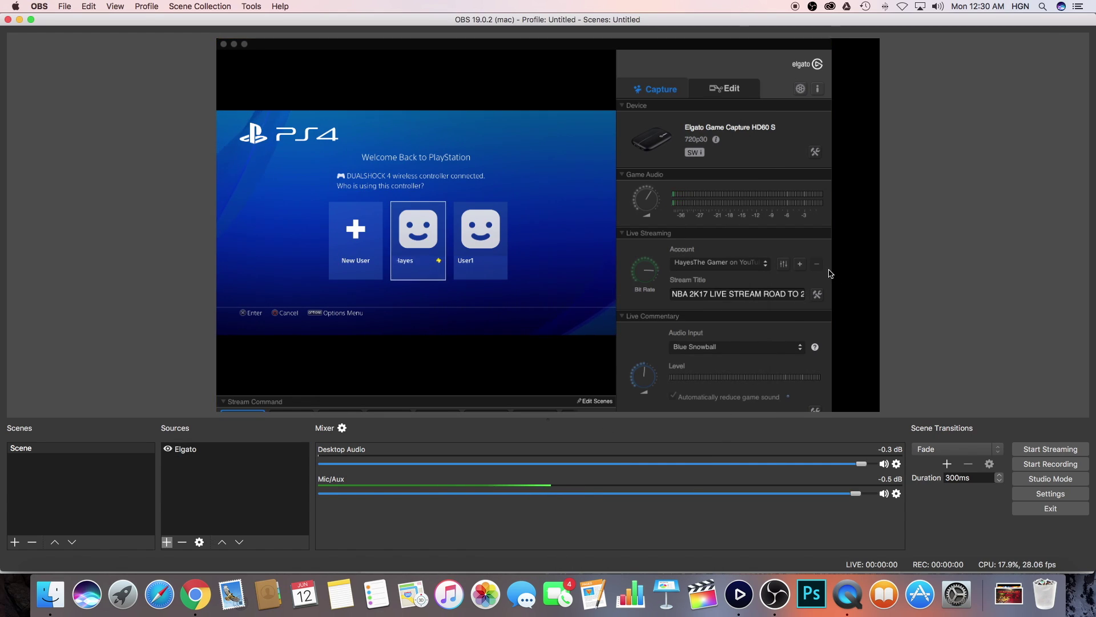
{"action": "left_click_drag", "start_coordinate": [837, 277], "coordinate": [875, 299]}
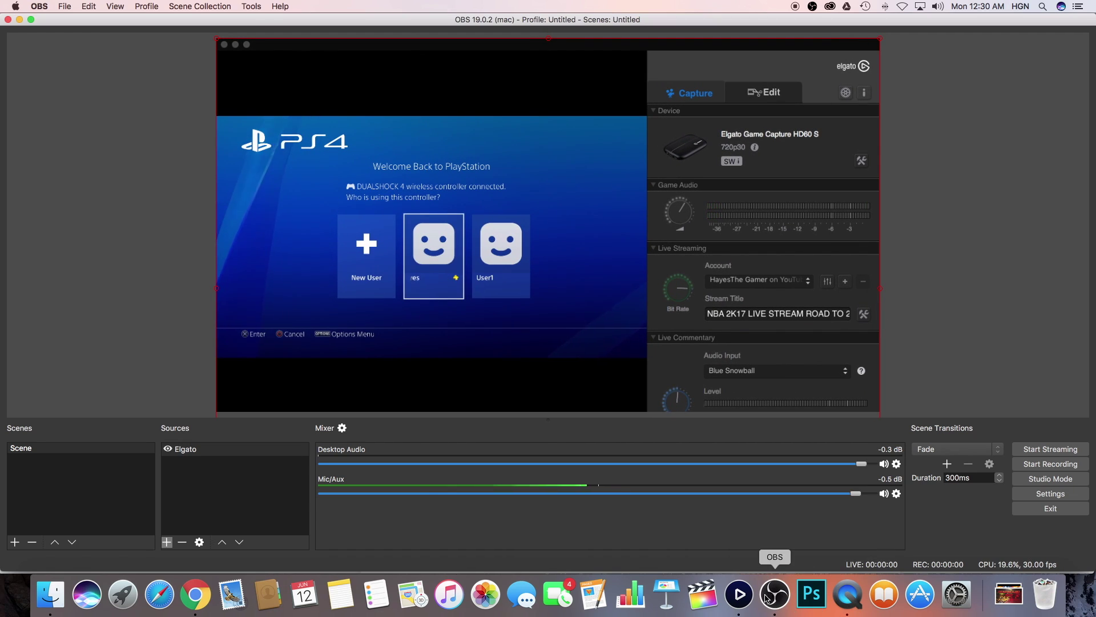
Put the Game Capture HD window in full screen with its sidebar hidden
{"action": "left_click", "coordinate": [739, 594]}
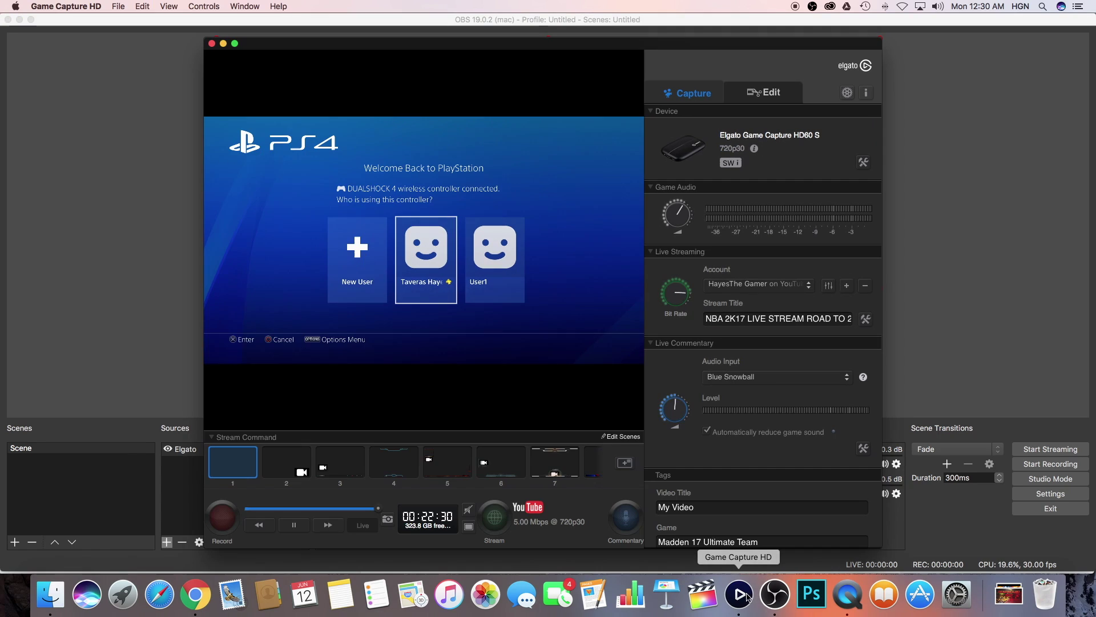
{"action": "left_click", "coordinate": [235, 44]}
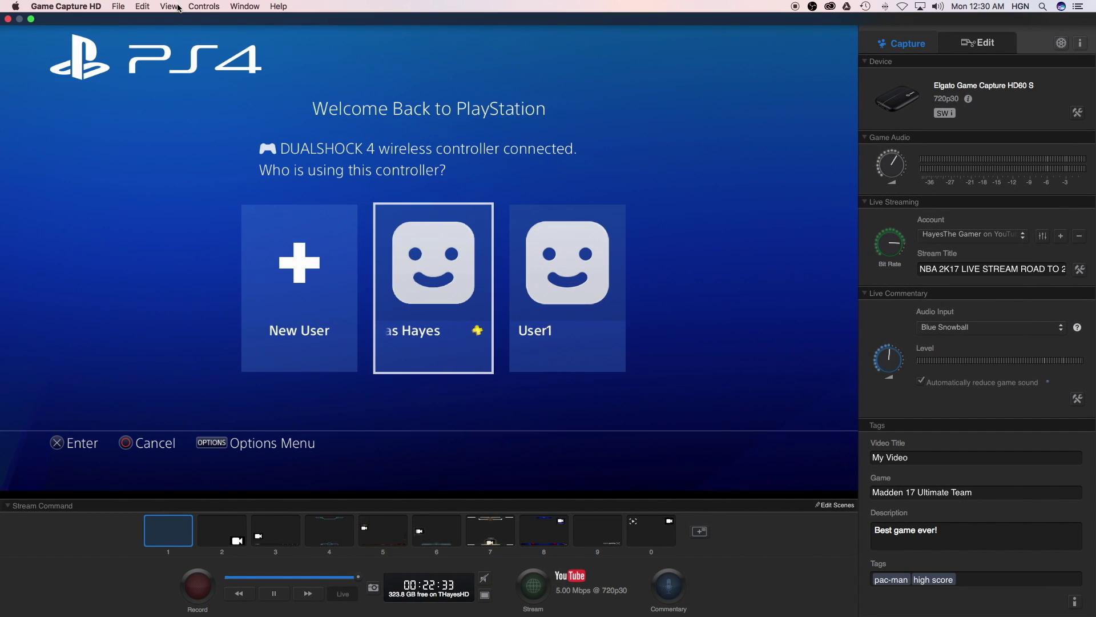
{"action": "left_click", "coordinate": [171, 7]}
{"action": "left_click", "coordinate": [190, 80]}
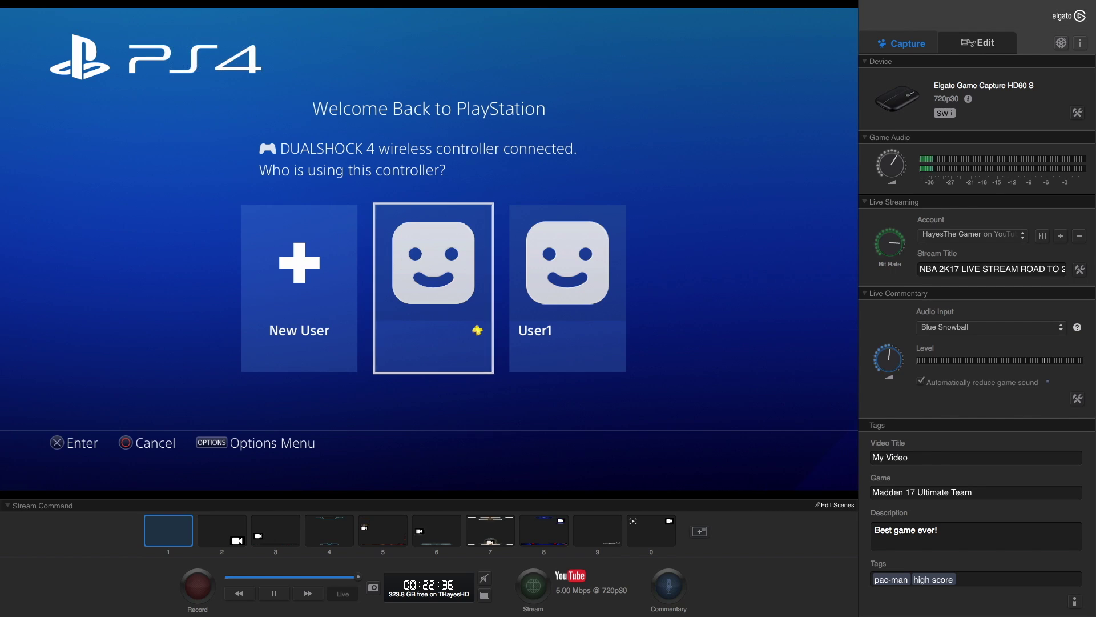
{"action": "key", "text": "F10"}
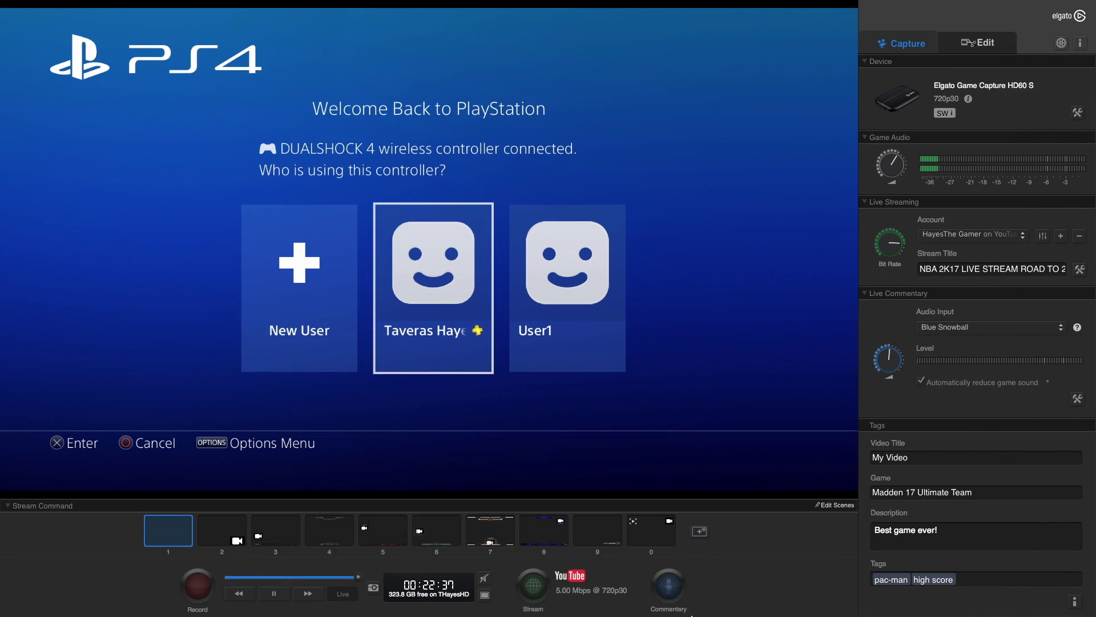
Move and resize the Elgato PS4 capture until it snaps to all canvas edges
{"action": "mouse_move", "coordinate": [692, 615]}
{"action": "left_click", "coordinate": [774, 594]}
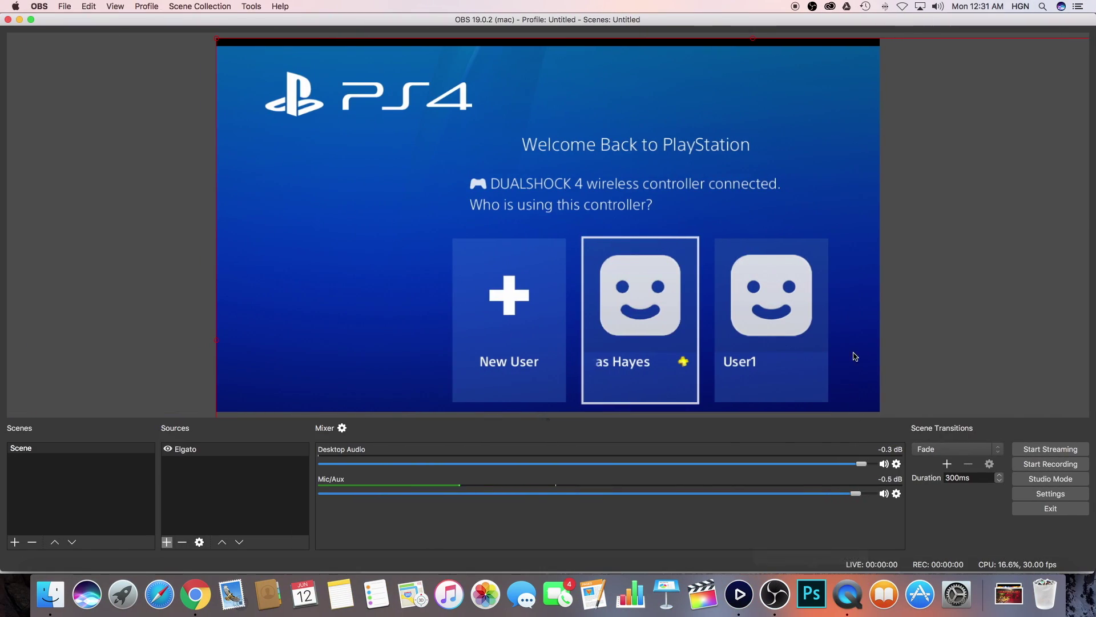
{"action": "mouse_move", "coordinate": [803, 151]}
{"action": "left_mouse_down"}
{"action": "mouse_move", "coordinate": [665, 152]}
{"action": "mouse_move", "coordinate": [766, 147]}
{"action": "mouse_move", "coordinate": [807, 163]}
{"action": "left_mouse_up"}
{"action": "left_click_drag", "start_coordinate": [217, 47], "coordinate": [293, 103]}
{"action": "left_click_drag", "start_coordinate": [821, 375], "coordinate": [880, 411]}
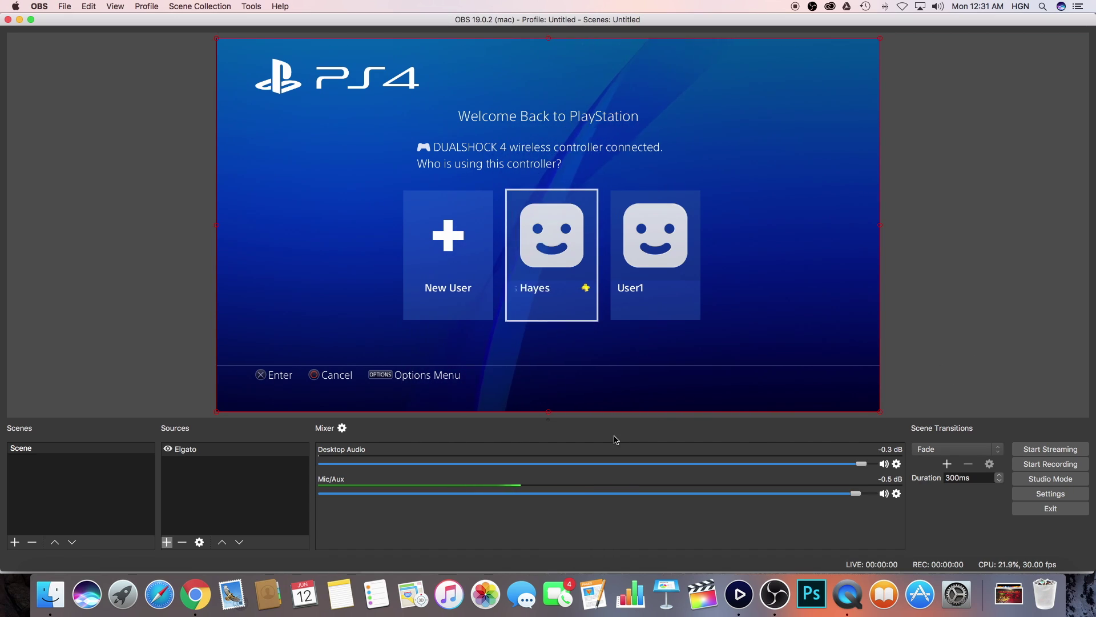
{"action": "left_click", "coordinate": [167, 542]}
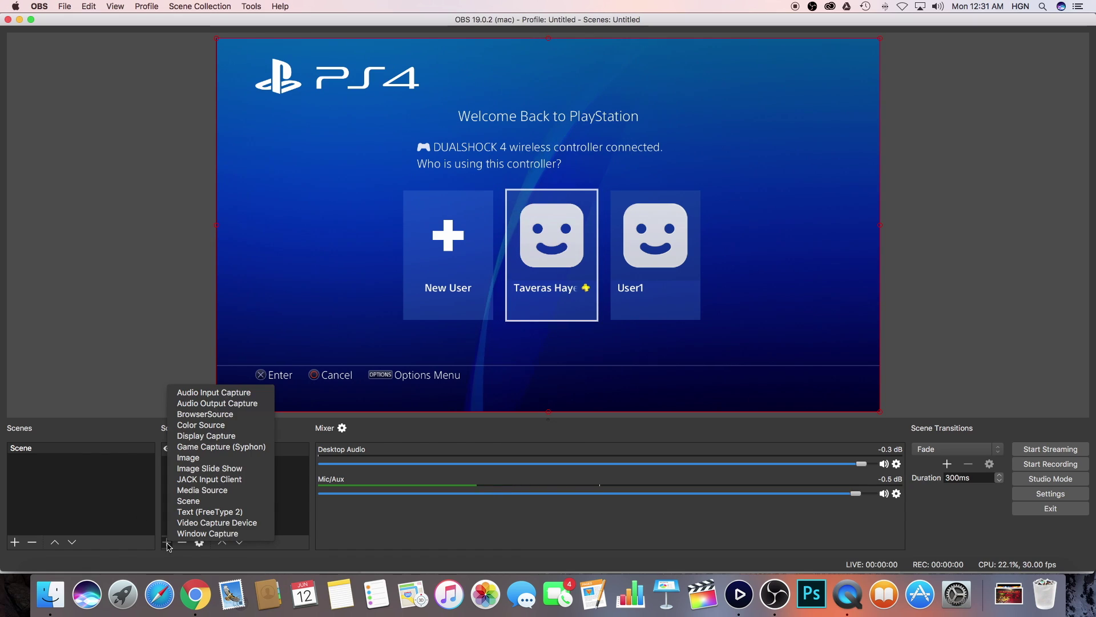
Add a 'Logitech' video capture source using the HD Pro Webcam C920 at 1280x720
{"action": "left_click", "coordinate": [221, 523]}
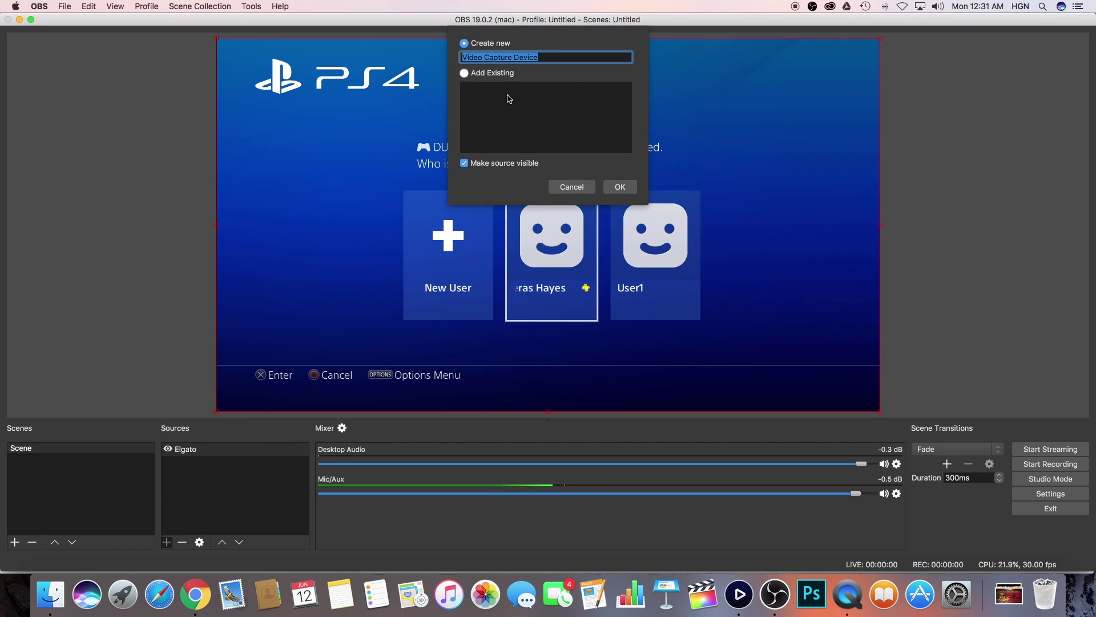
{"action": "type", "text": "Logitech"}
{"action": "left_click", "coordinate": [633, 190]}
{"action": "left_click", "coordinate": [443, 344]}
{"action": "left_click", "coordinate": [446, 366]}
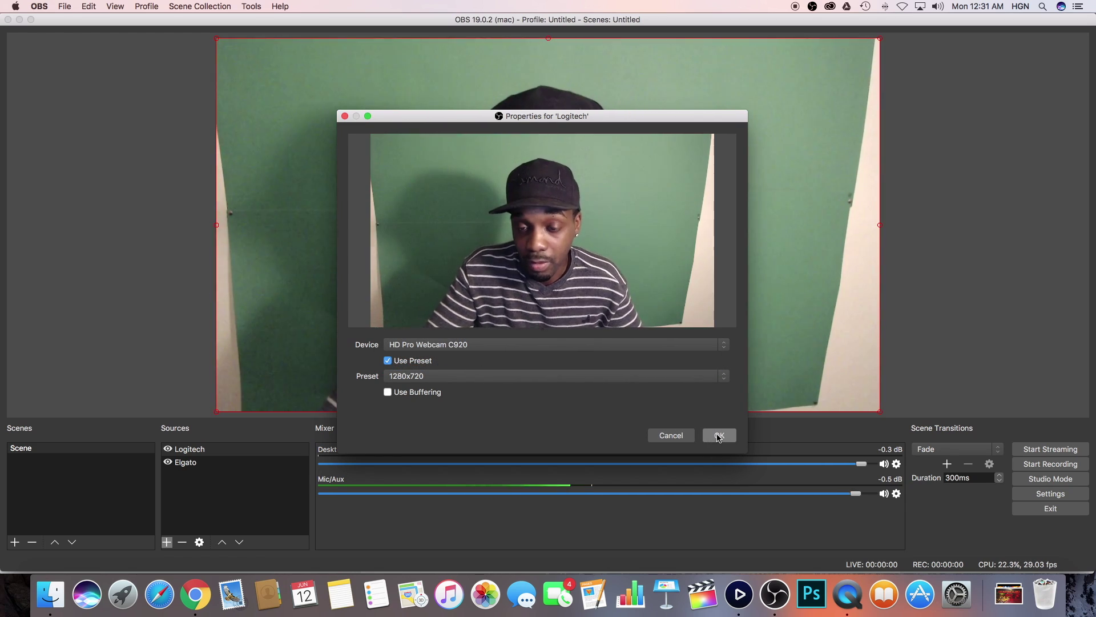
{"action": "left_click", "coordinate": [718, 436]}
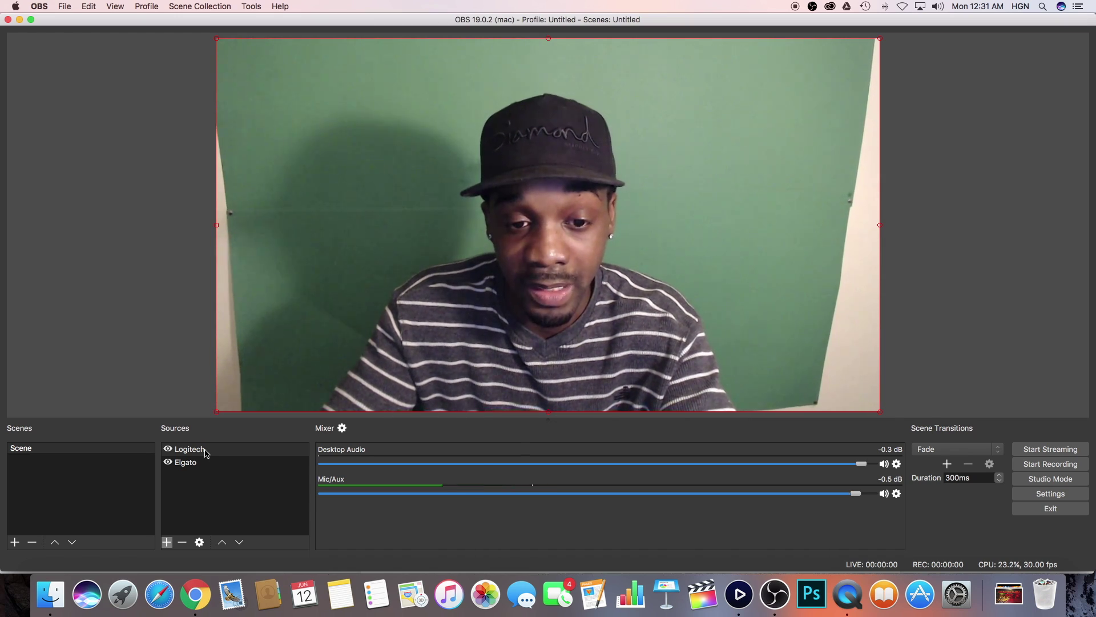
Give the Logitech webcam a Crop/Pad filter cropping 275 from left and right
{"action": "right_click", "coordinate": [204, 452]}
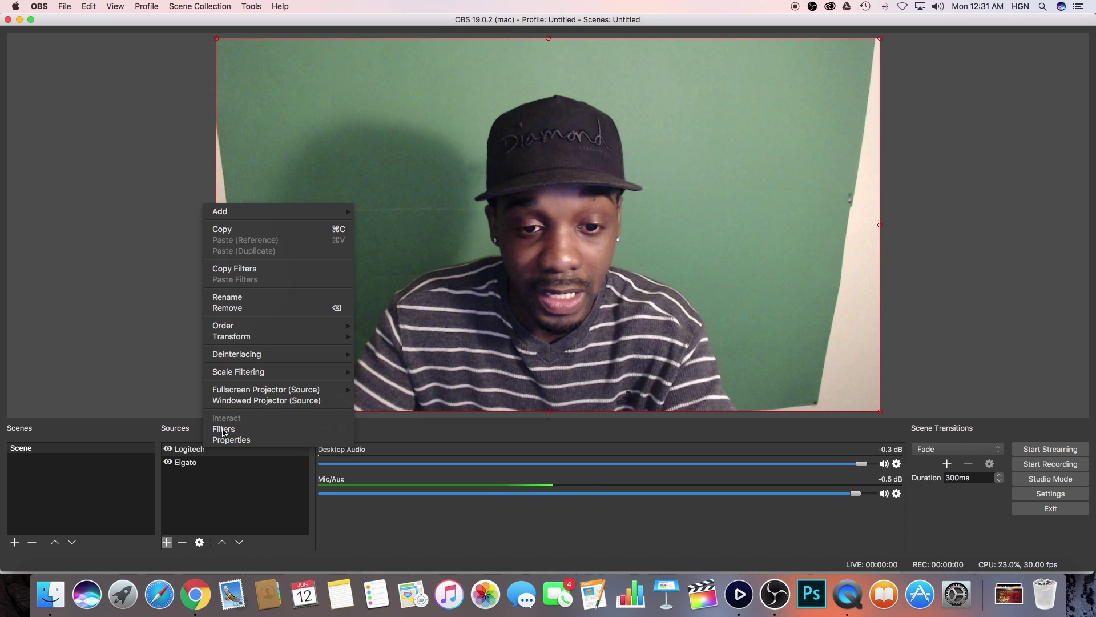
{"action": "left_click", "coordinate": [220, 432]}
{"action": "left_click", "coordinate": [347, 343]}
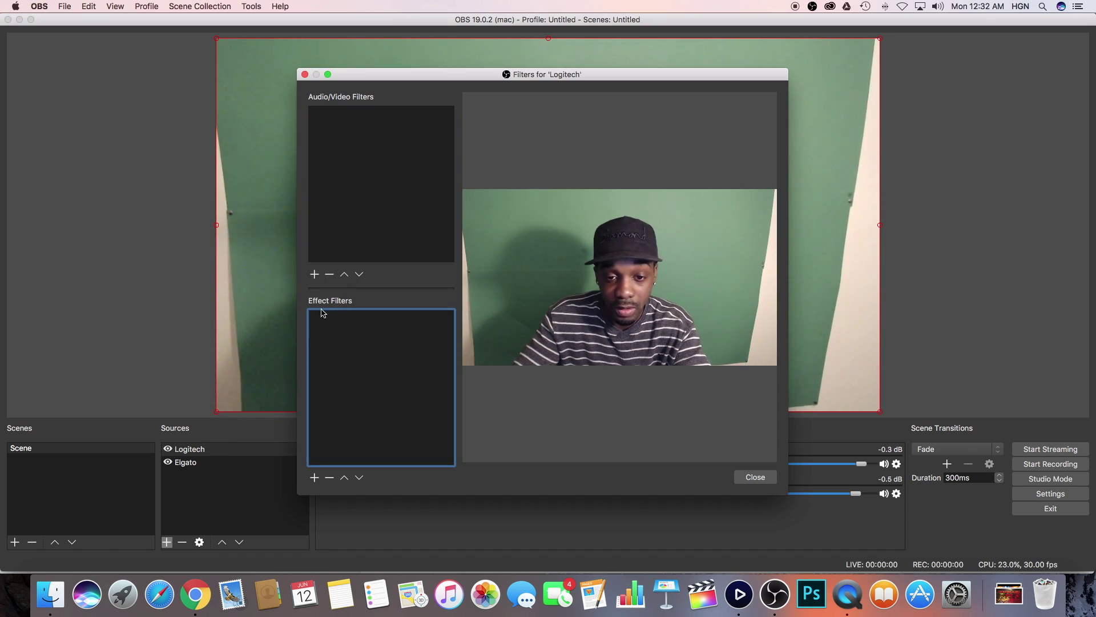
{"action": "left_click", "coordinate": [314, 478]}
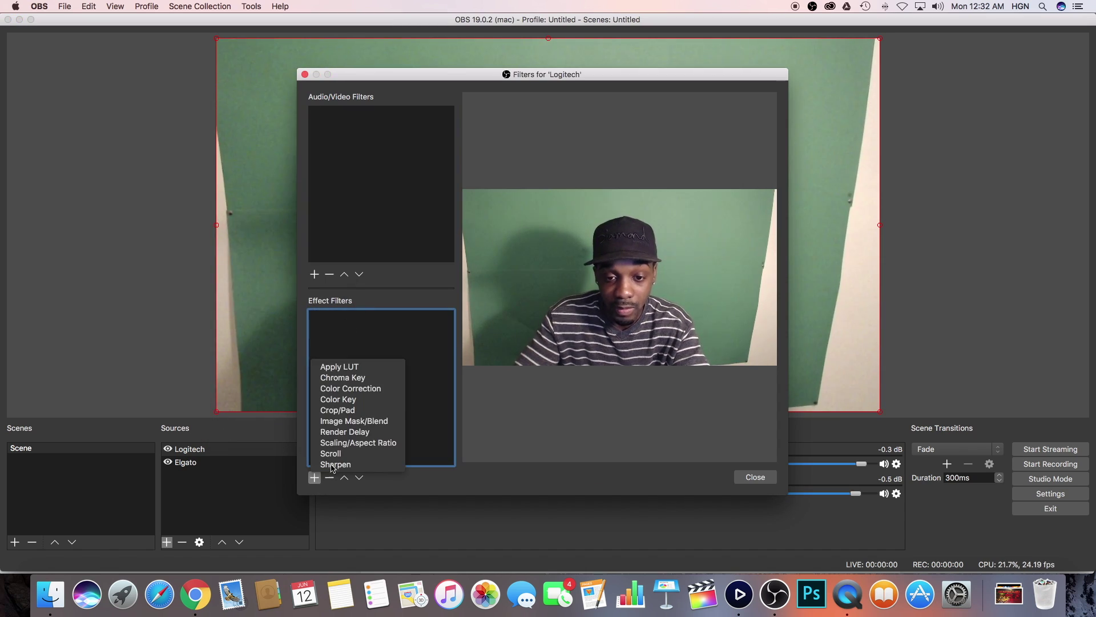
{"action": "left_click", "coordinate": [385, 409]}
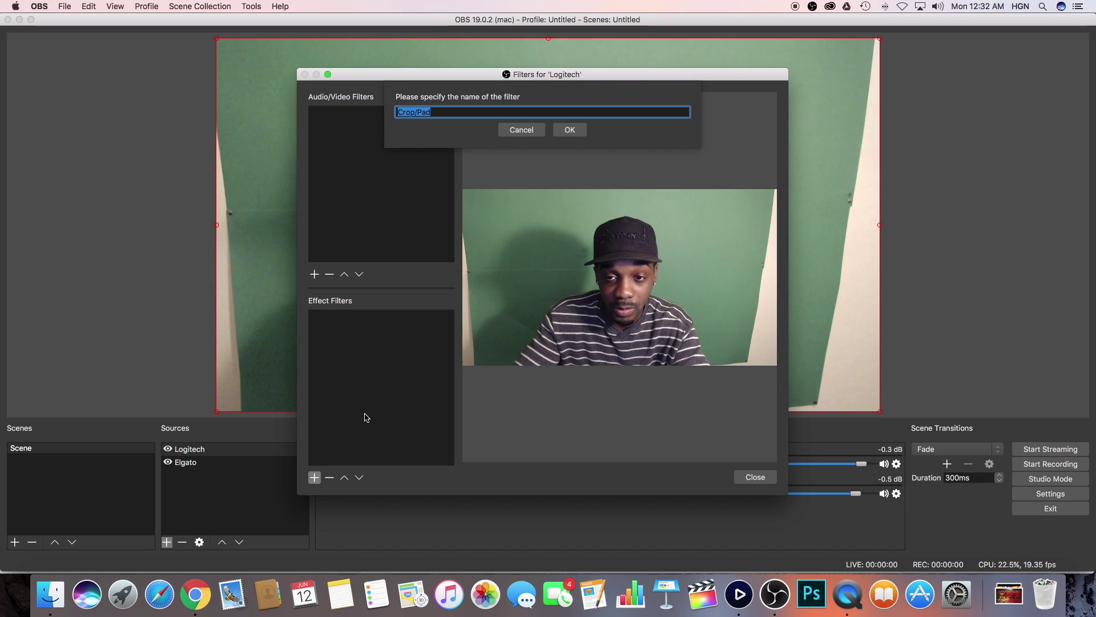
{"action": "left_click", "coordinate": [570, 130]}
{"action": "left_click", "coordinate": [508, 345]}
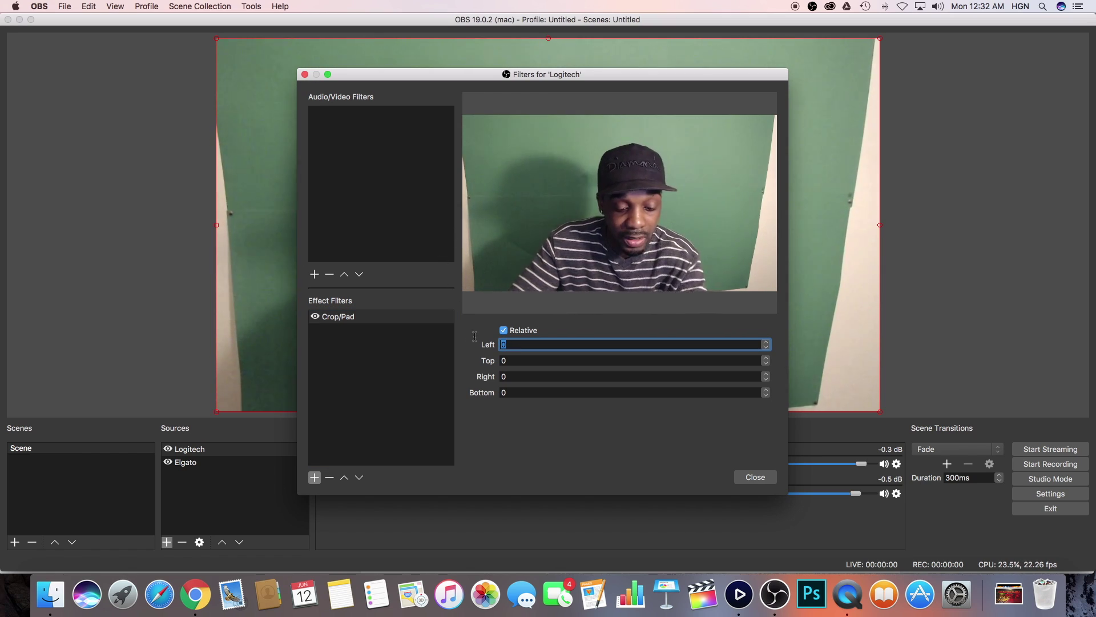
{"action": "type", "text": "275"}
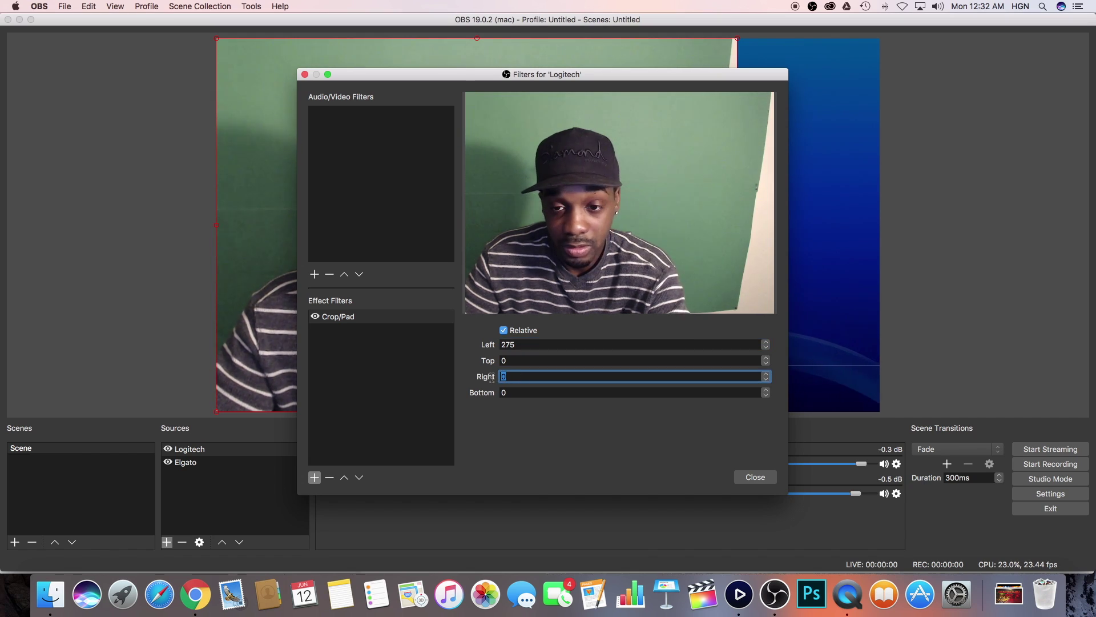
{"action": "type", "text": "2"}
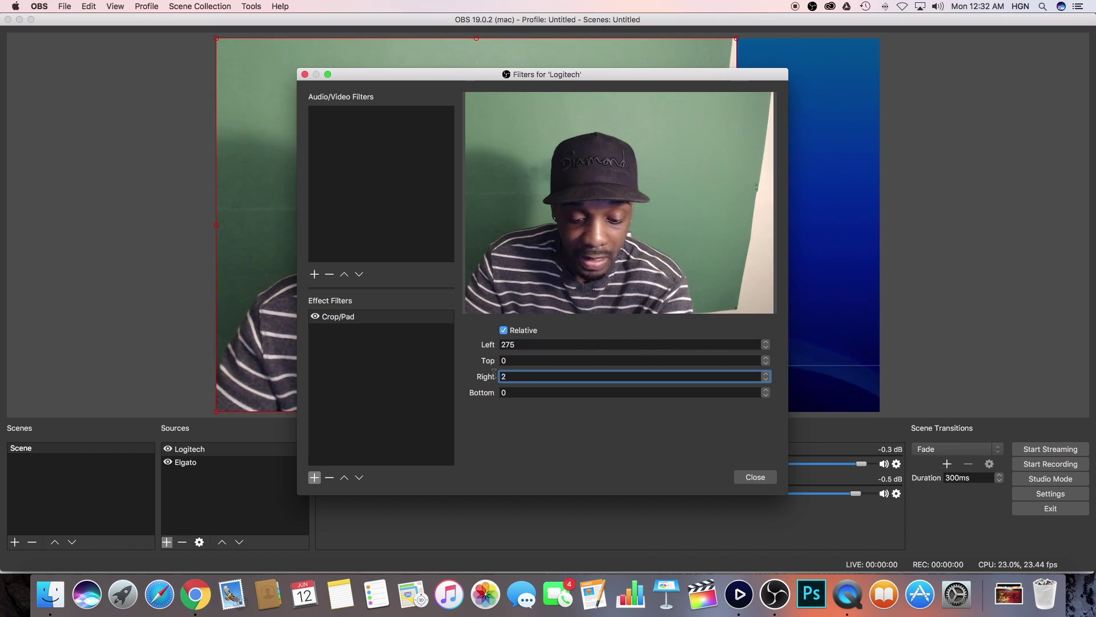
{"action": "type", "text": "75"}
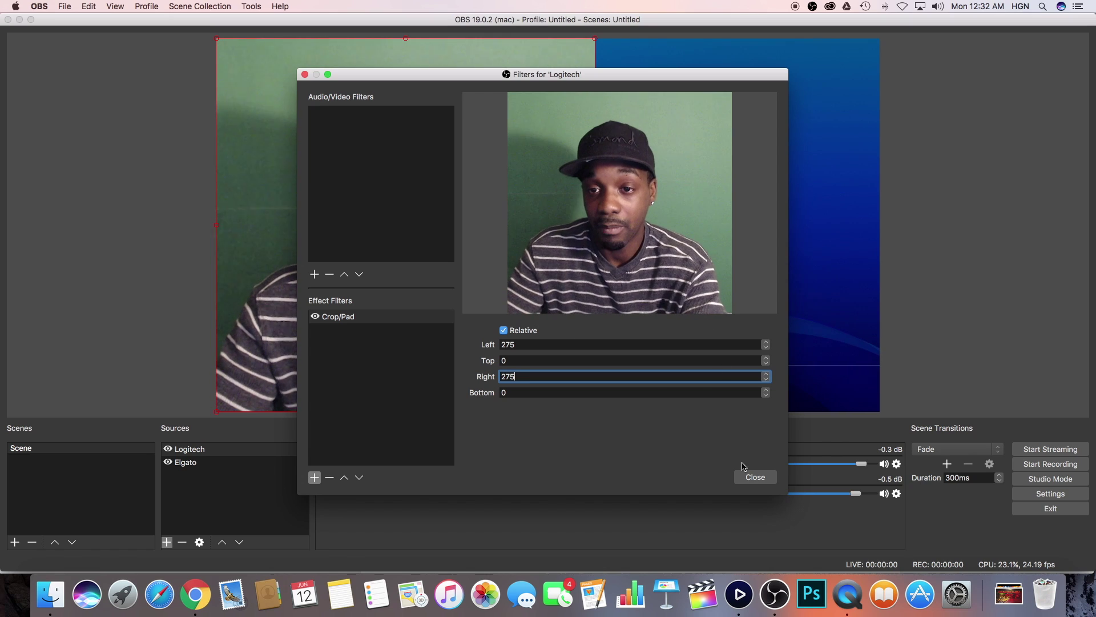
Shrink the cropped webcam into a small box at the canvas's bottom-left
{"action": "left_click", "coordinate": [757, 477]}
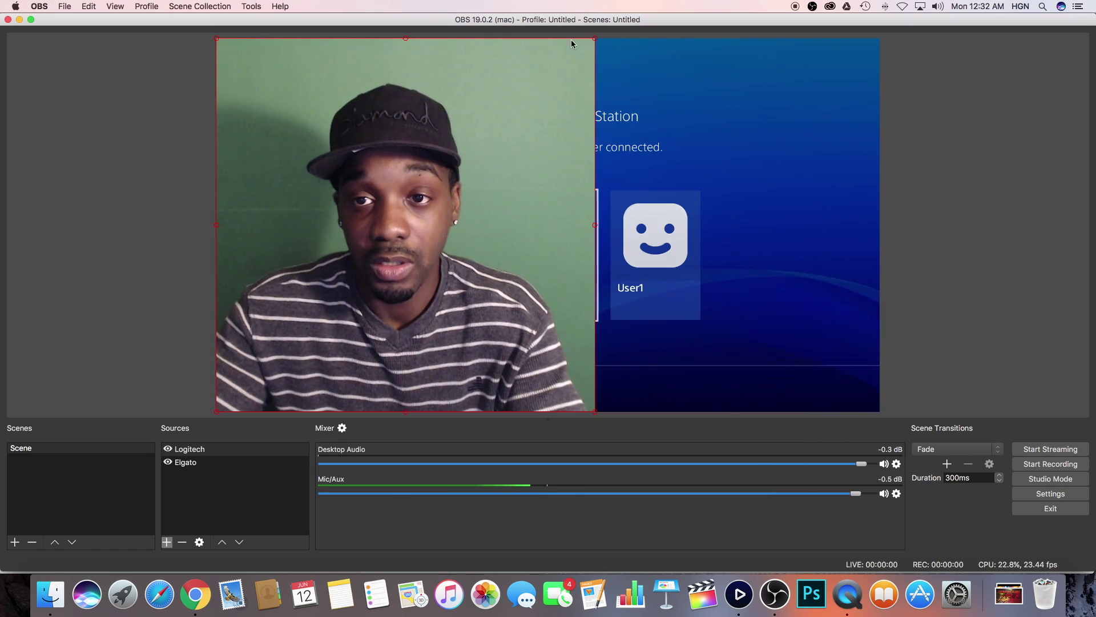
{"action": "left_click_drag", "start_coordinate": [595, 39], "coordinate": [318, 297]}
{"action": "left_click", "coordinate": [211, 449]}
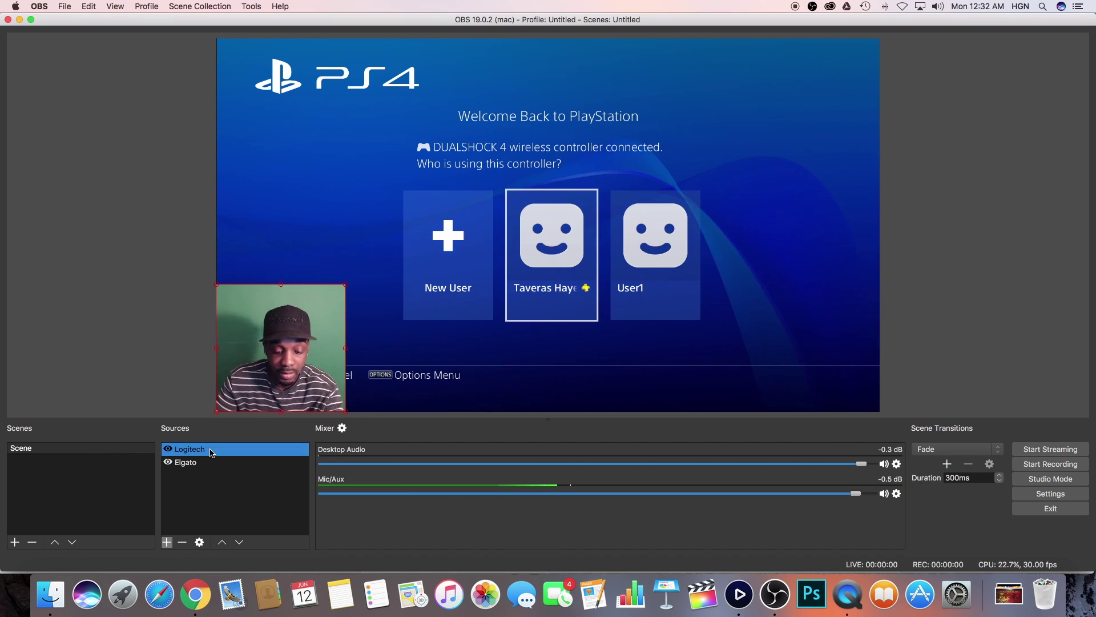
Add a Chroma Key to Logitech: smoothness/spill 1, similarity 510, contrast 0.25, brightness 0.08
{"action": "right_click", "coordinate": [210, 451]}
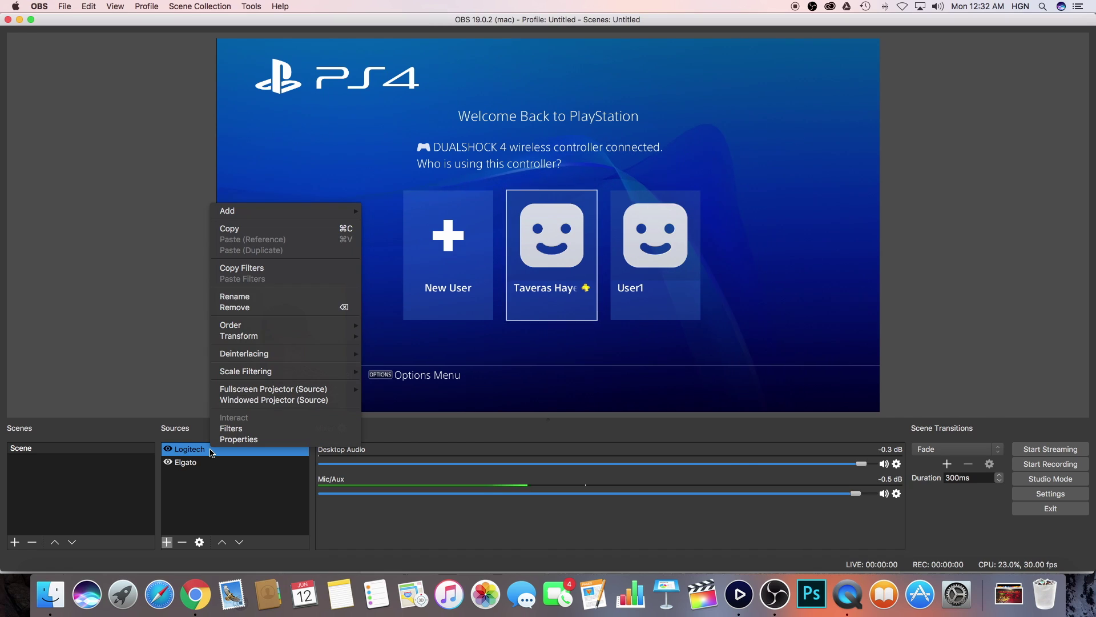
{"action": "left_click", "coordinate": [253, 432]}
{"action": "left_click", "coordinate": [314, 477]}
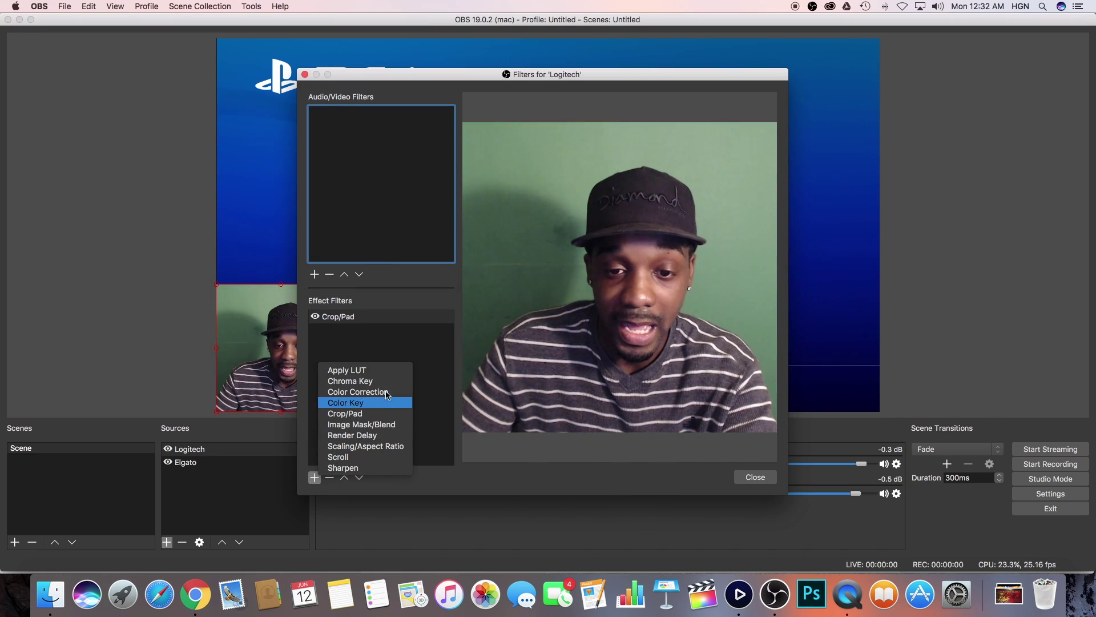
{"action": "left_click", "coordinate": [368, 381]}
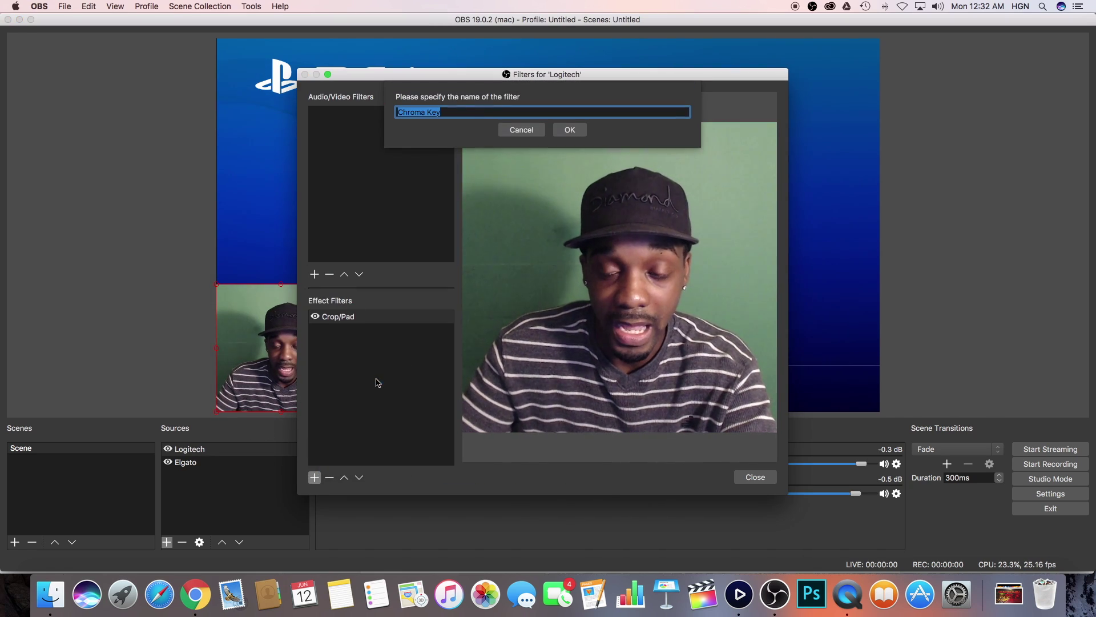
{"action": "left_click", "coordinate": [575, 132]}
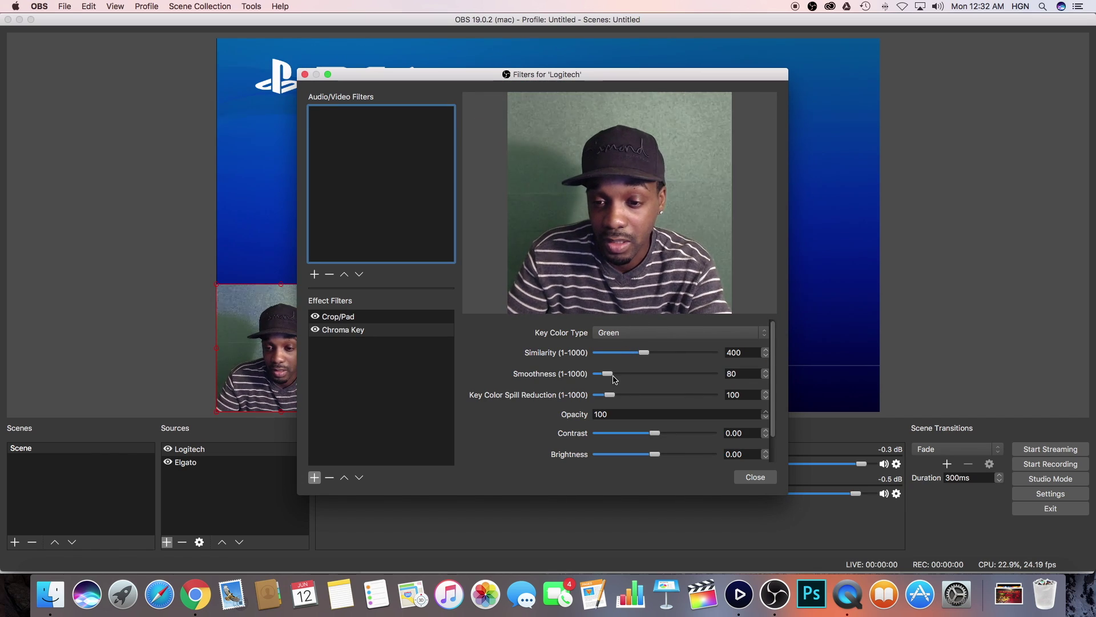
{"action": "left_click_drag", "start_coordinate": [613, 377], "coordinate": [594, 396]}
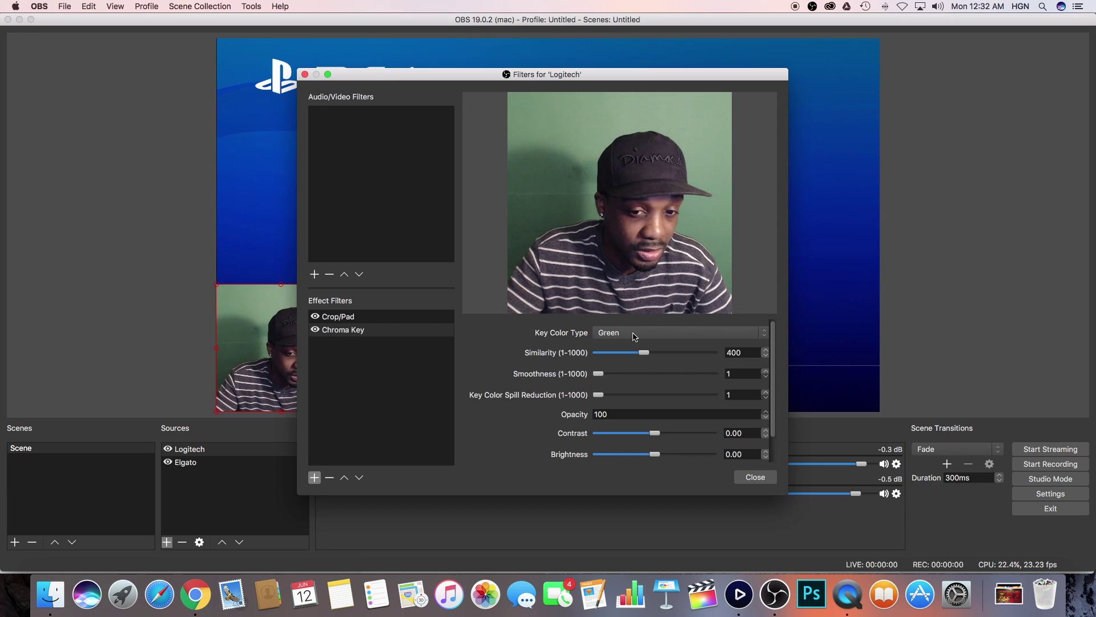
{"action": "left_click_drag", "start_coordinate": [644, 352], "coordinate": [657, 354]}
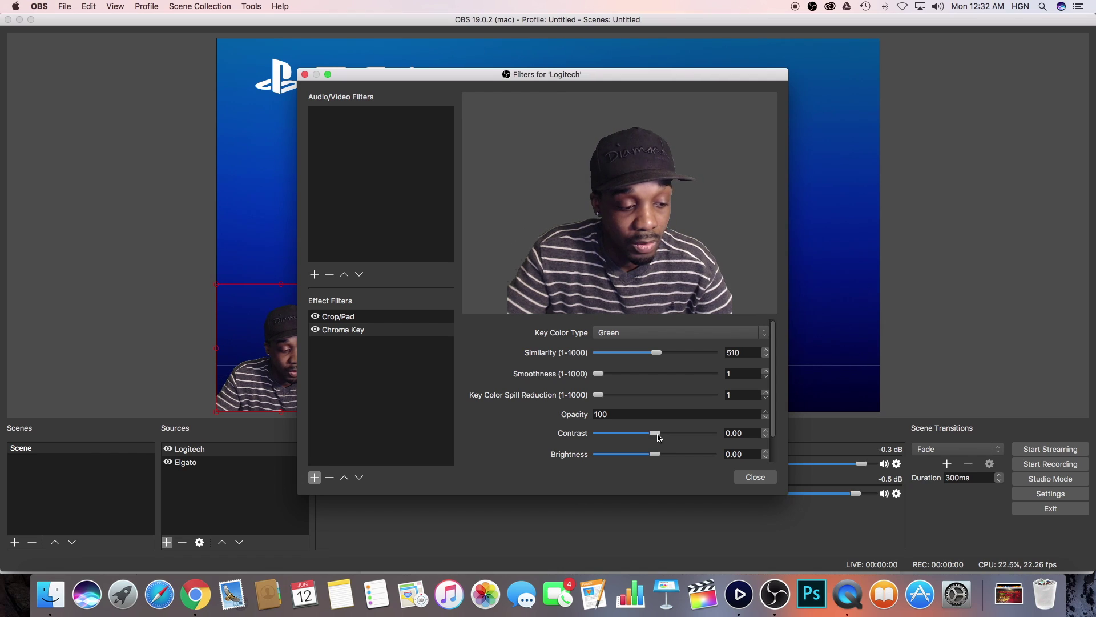
{"action": "left_click_drag", "start_coordinate": [659, 438], "coordinate": [672, 438]}
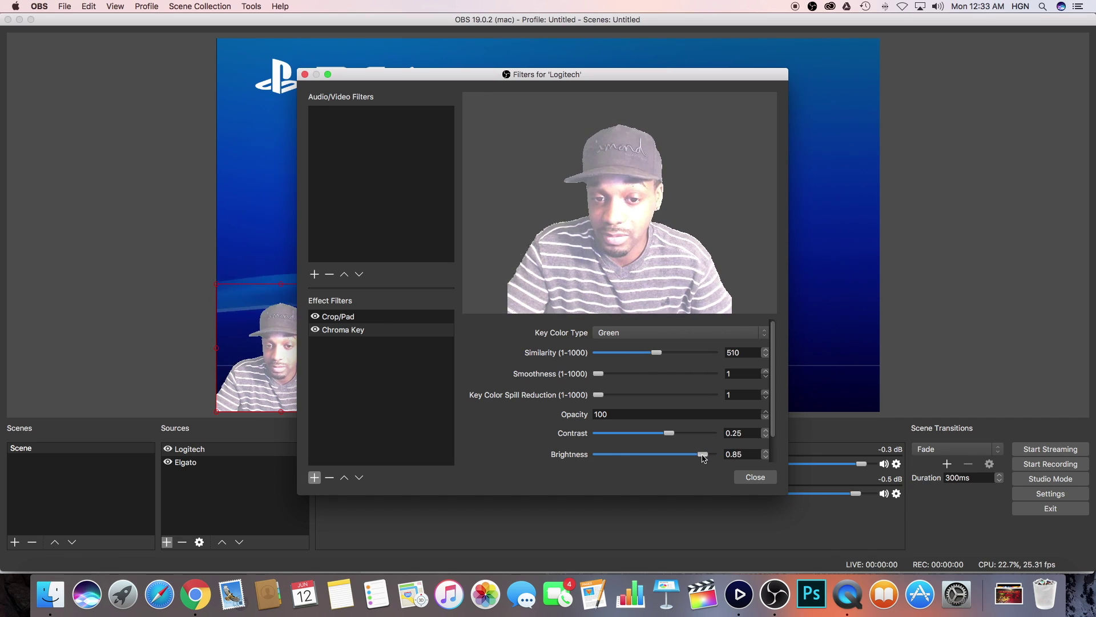
{"action": "left_click_drag", "start_coordinate": [670, 458], "coordinate": [661, 459]}
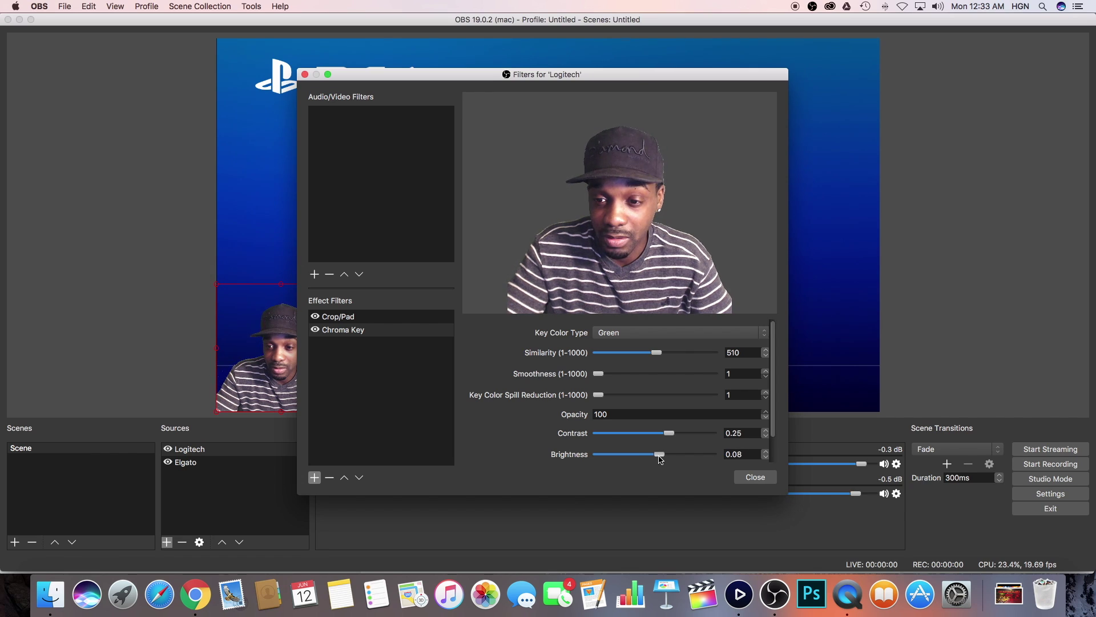
{"action": "left_click", "coordinate": [745, 480]}
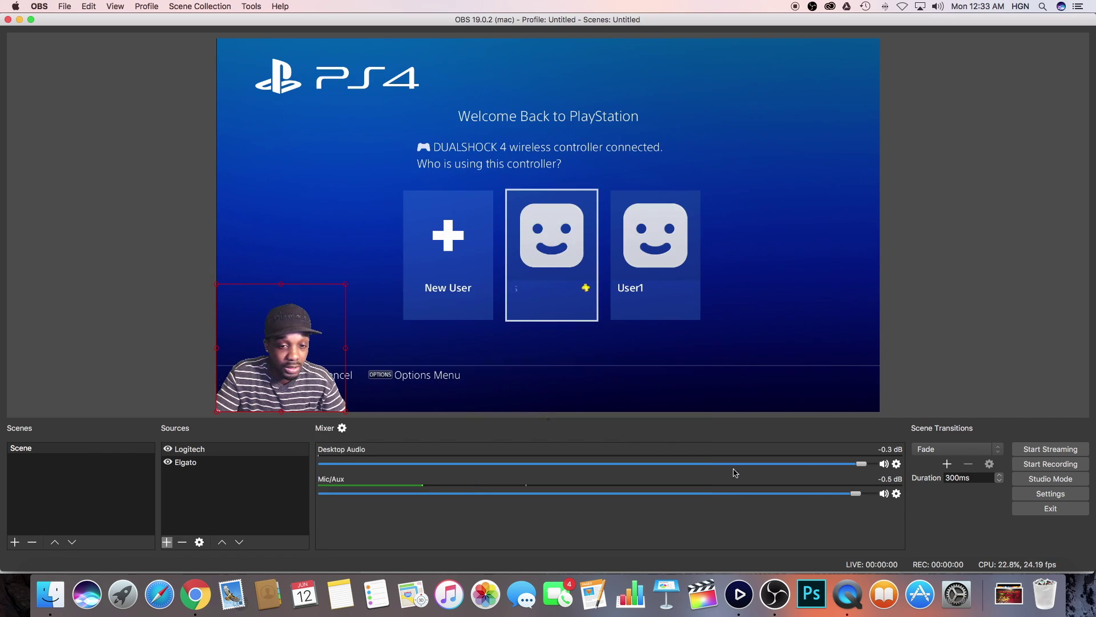
{"action": "right_click", "coordinate": [308, 354]}
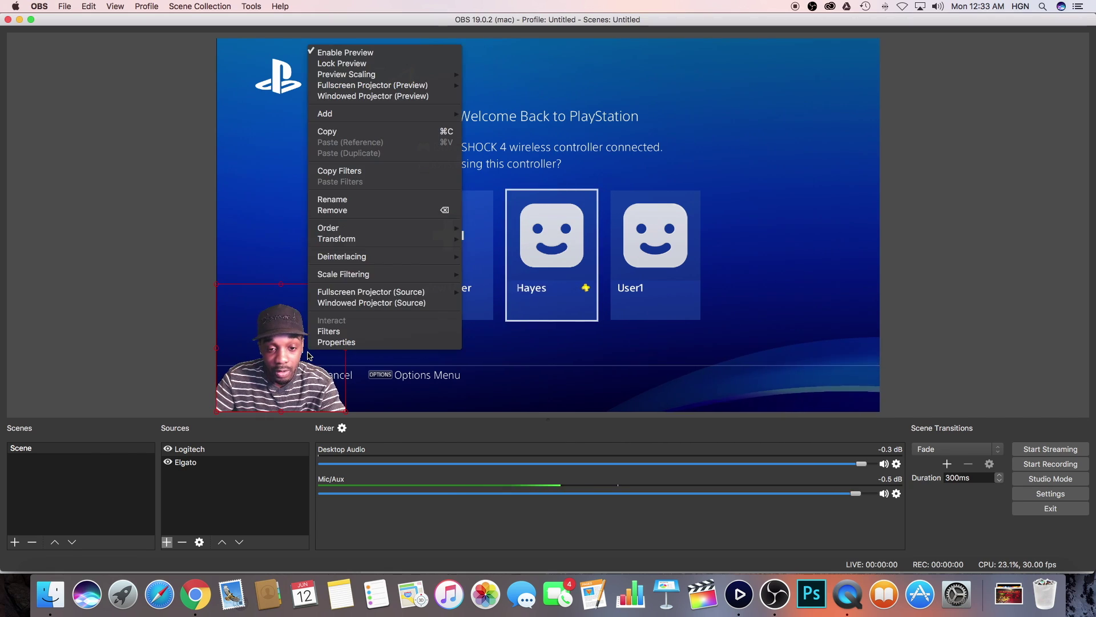
{"action": "mouse_move", "coordinate": [411, 239]}
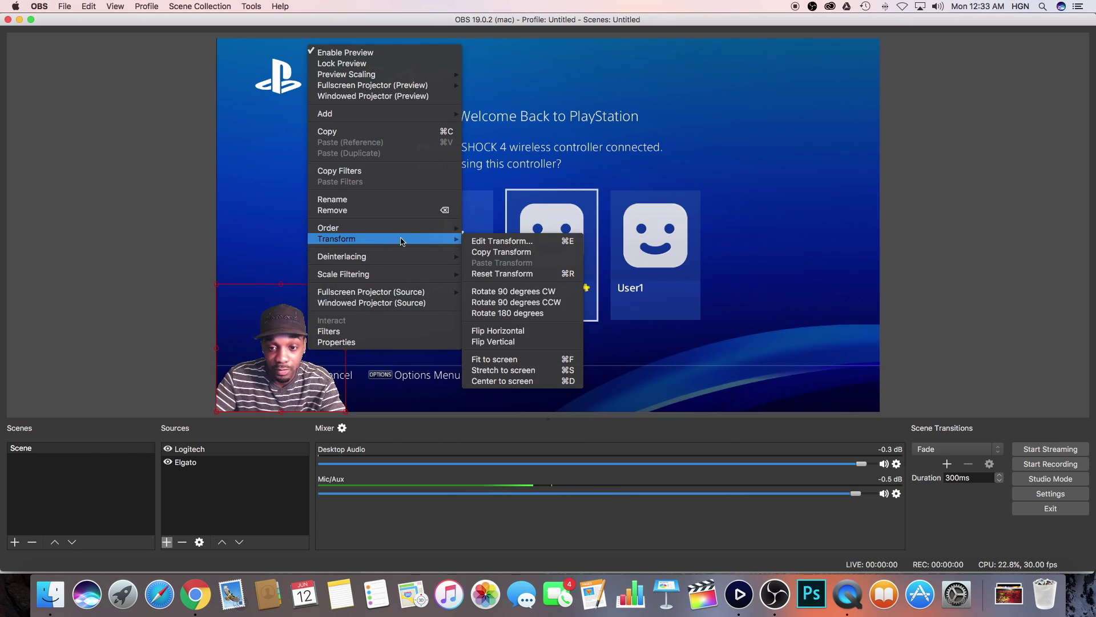
{"action": "left_click", "coordinate": [491, 341]}
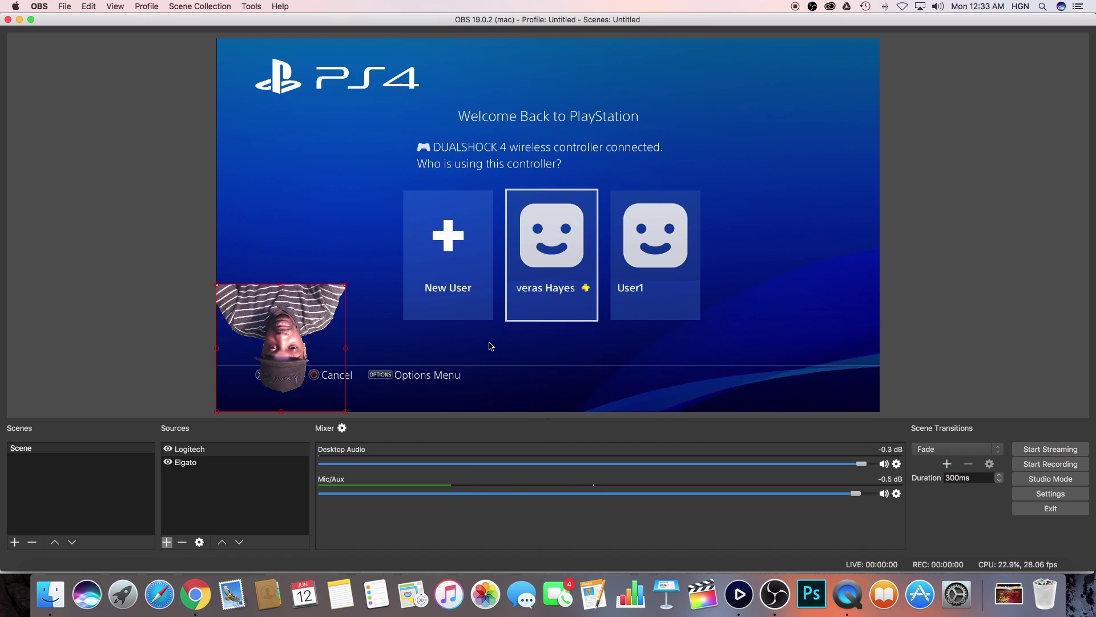
{"action": "right_click", "coordinate": [189, 451]}
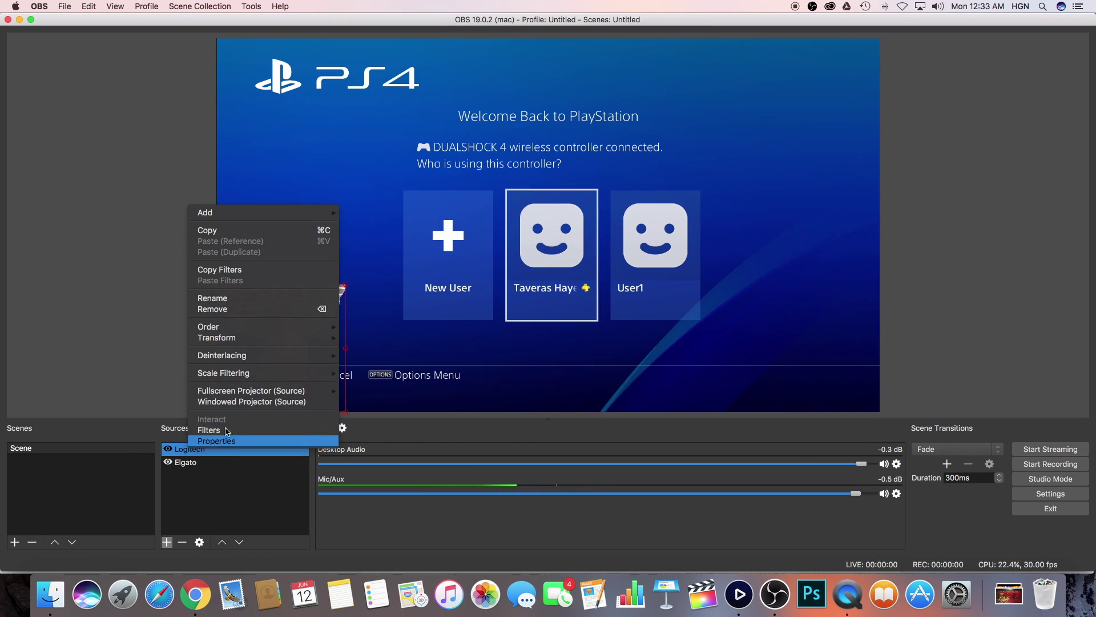
{"action": "mouse_move", "coordinate": [234, 340]}
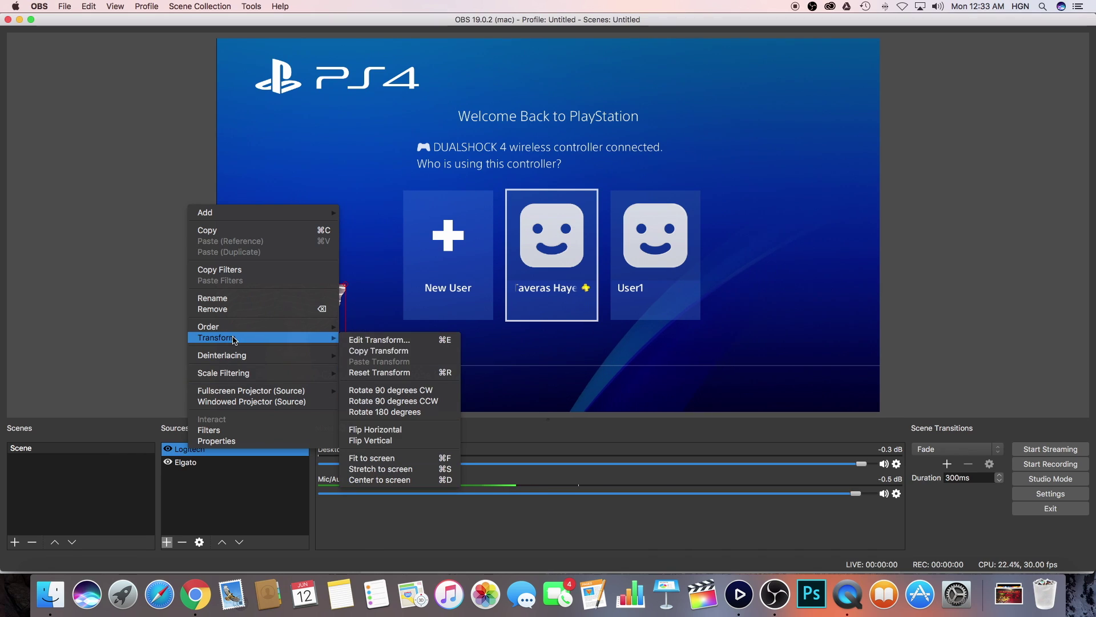
{"action": "left_click", "coordinate": [394, 440]}
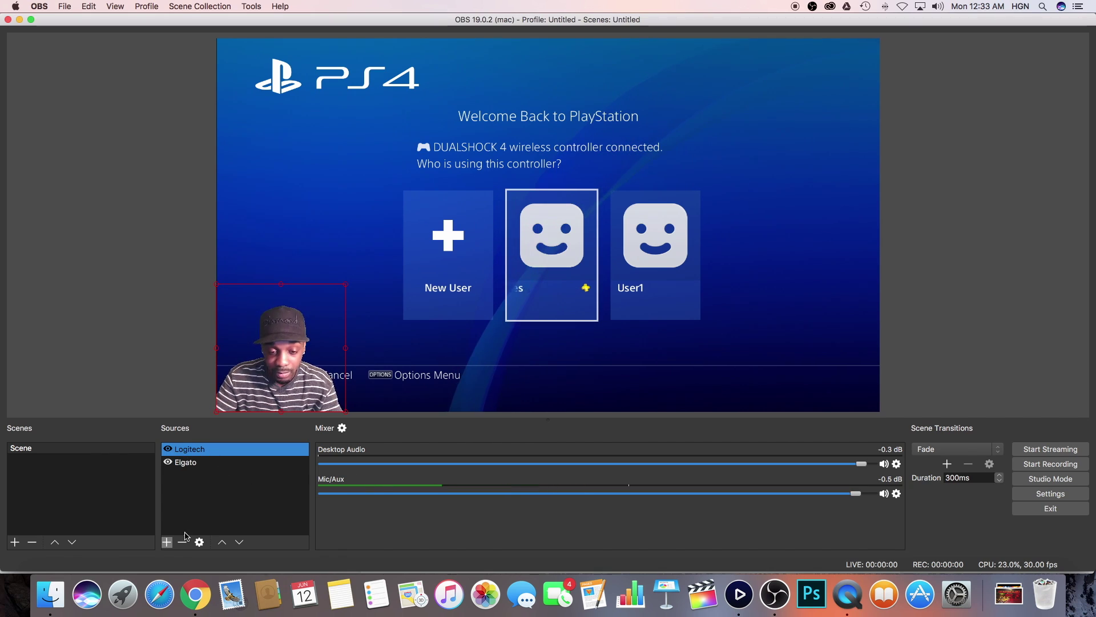
Create a 'Sub Alert' browser source with the default page and 800×600 size
{"action": "left_click", "coordinate": [167, 541]}
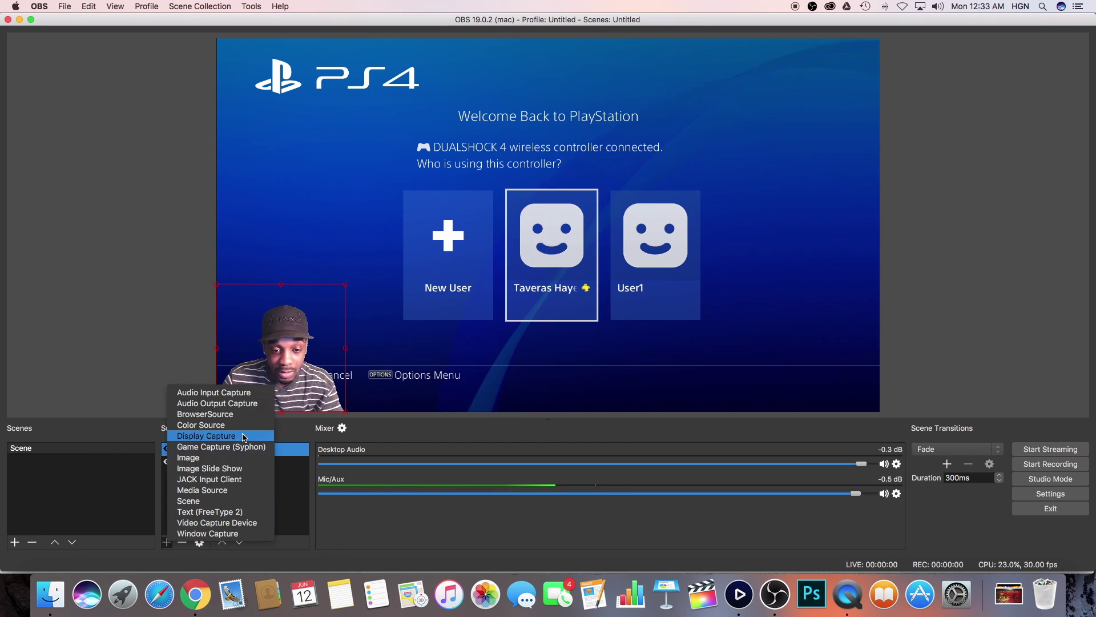
{"action": "left_click", "coordinate": [217, 414]}
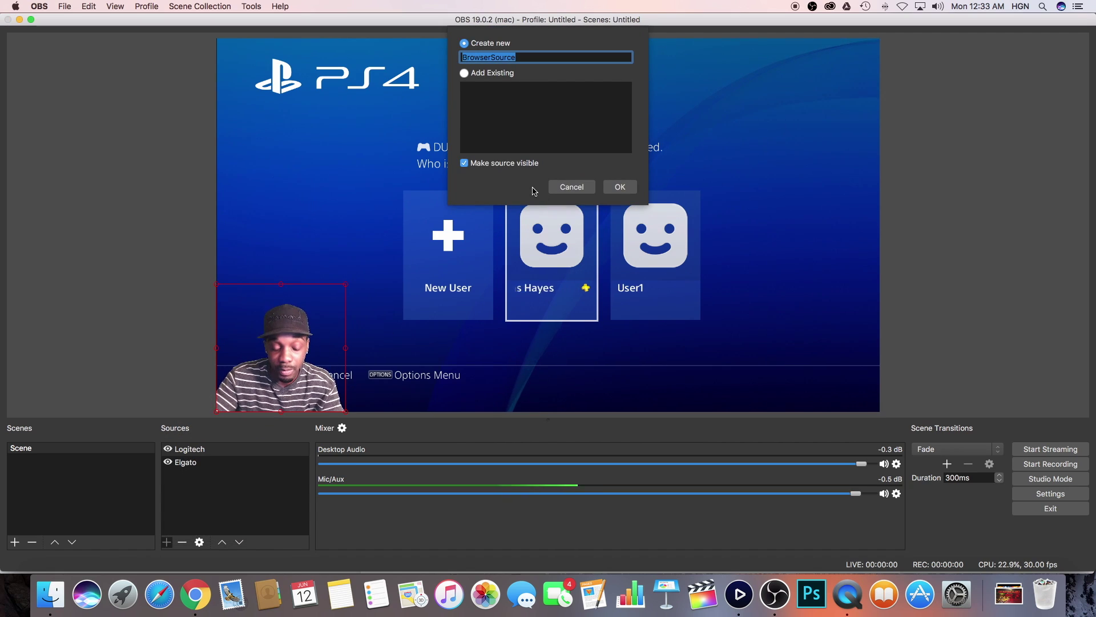
{"action": "type", "text": "Sub"}
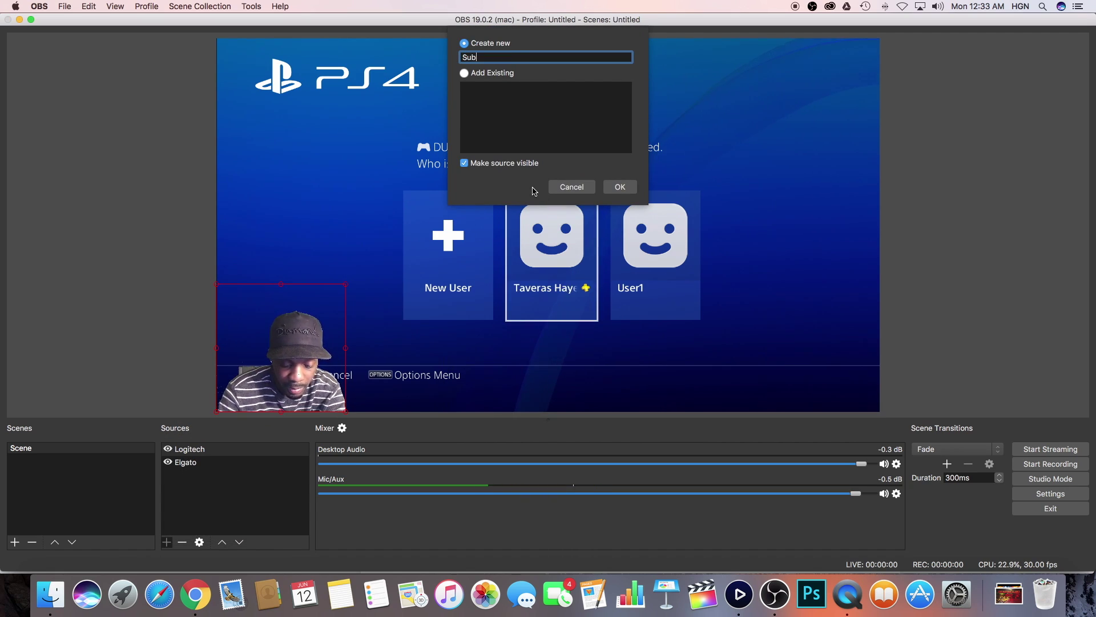
{"action": "type", "text": " Alert"}
{"action": "left_click", "coordinate": [619, 187]}
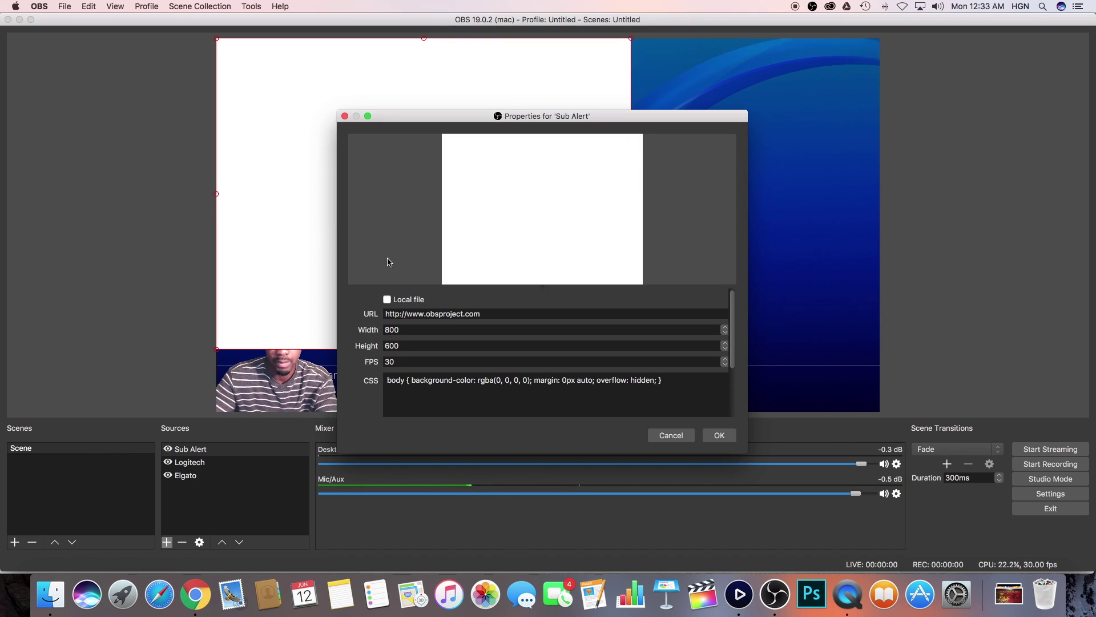
{"action": "left_click", "coordinate": [719, 436]}
In Chrome, open the Streamlabs Alert Box page and select its revealed widget URL
{"action": "left_click", "coordinate": [189, 609]}
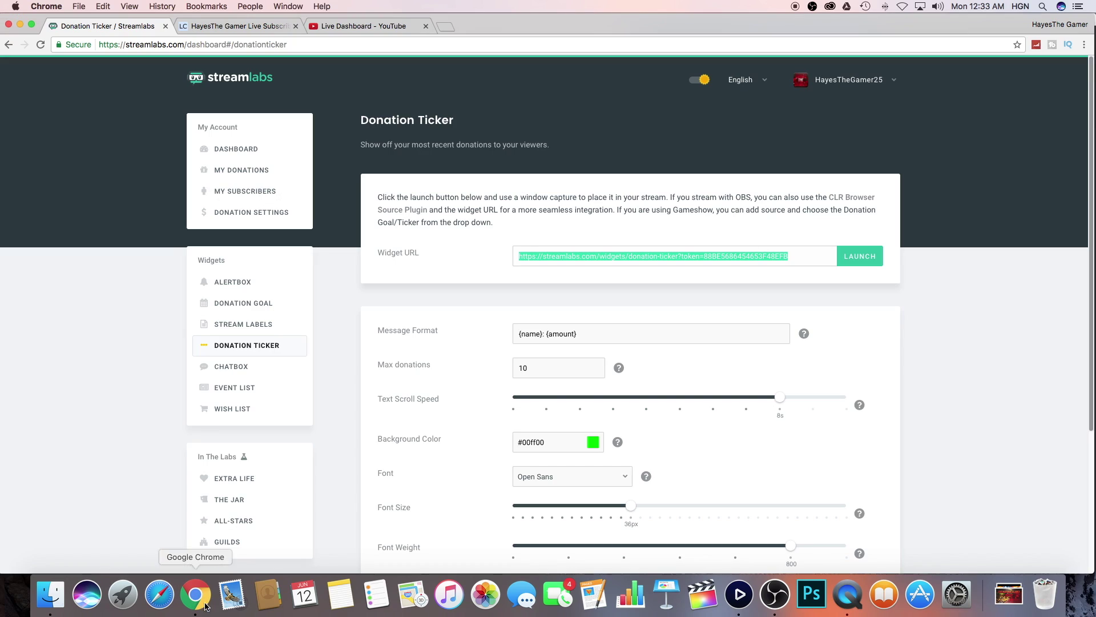
{"action": "left_click", "coordinate": [244, 286]}
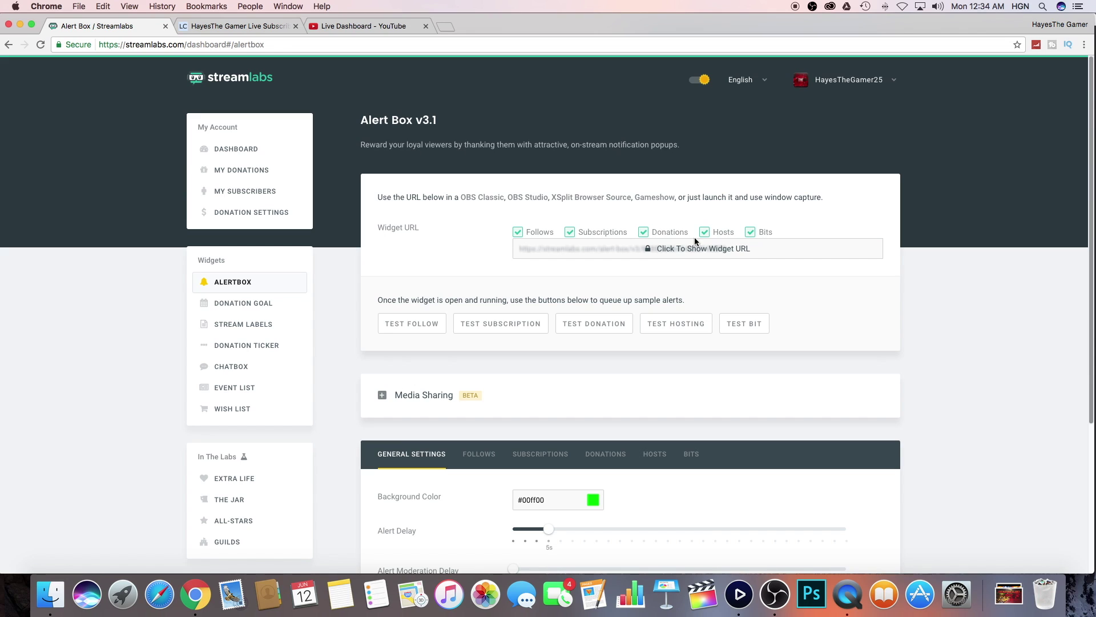
{"action": "left_click", "coordinate": [680, 258]}
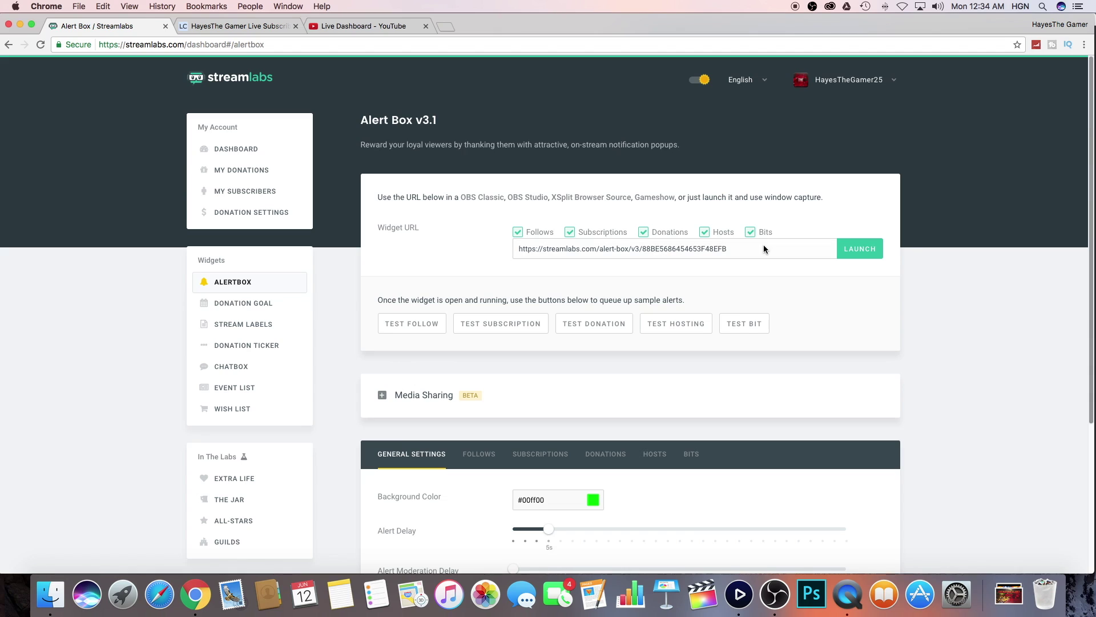
{"action": "left_click_drag", "start_coordinate": [763, 246], "coordinate": [560, 251]}
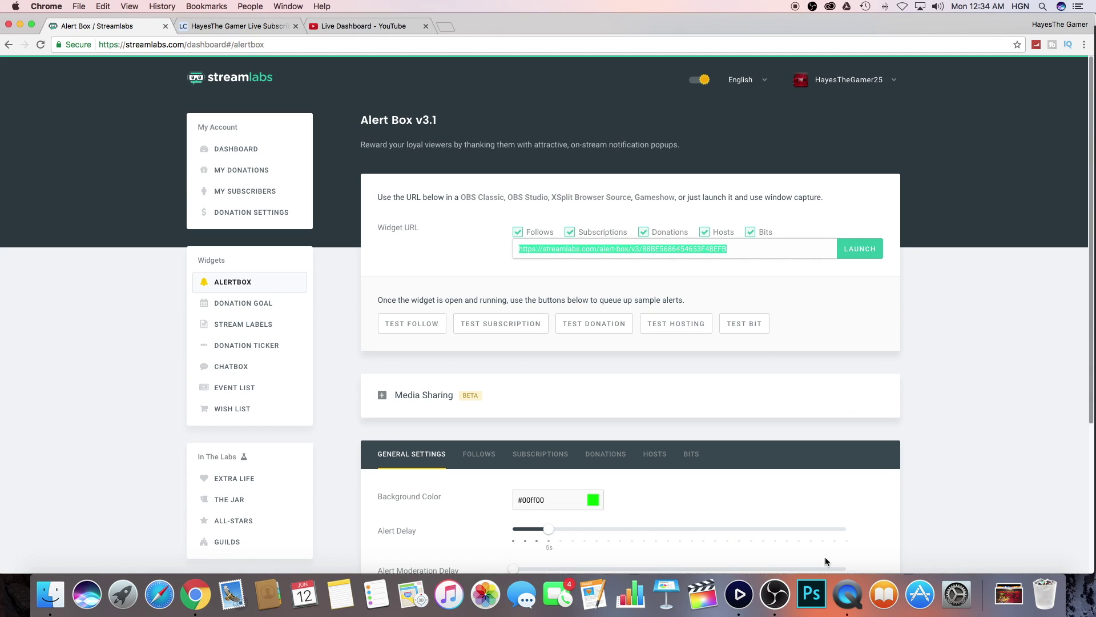
Set Sub Alert's URL to the copied alert box URL and shrink it bottom-right
{"action": "left_click", "coordinate": [774, 594]}
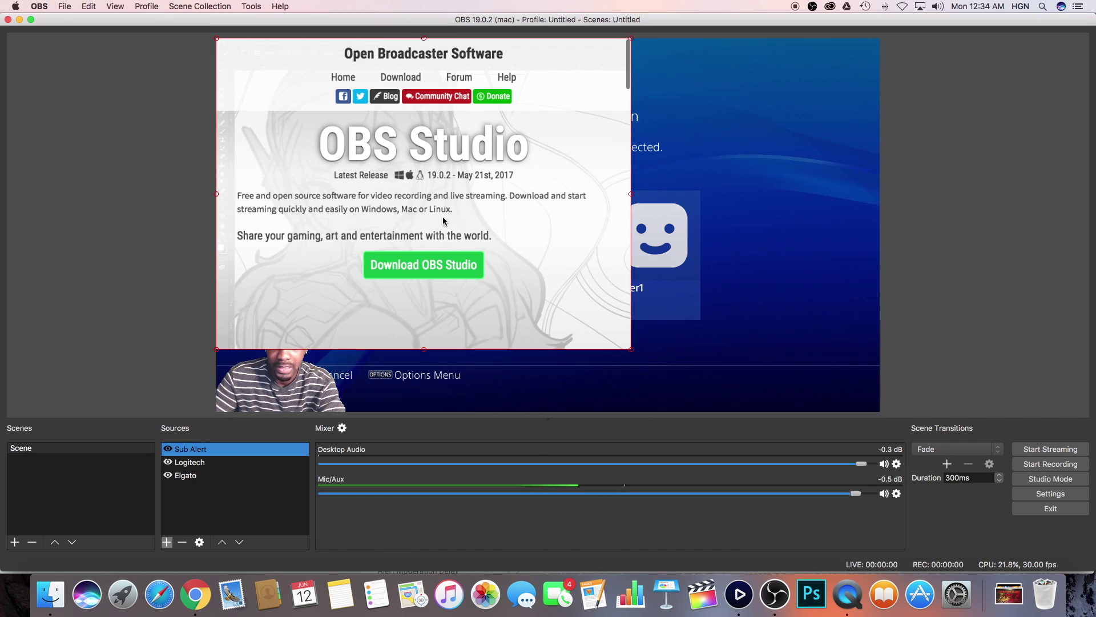
{"action": "left_click", "coordinate": [354, 289]}
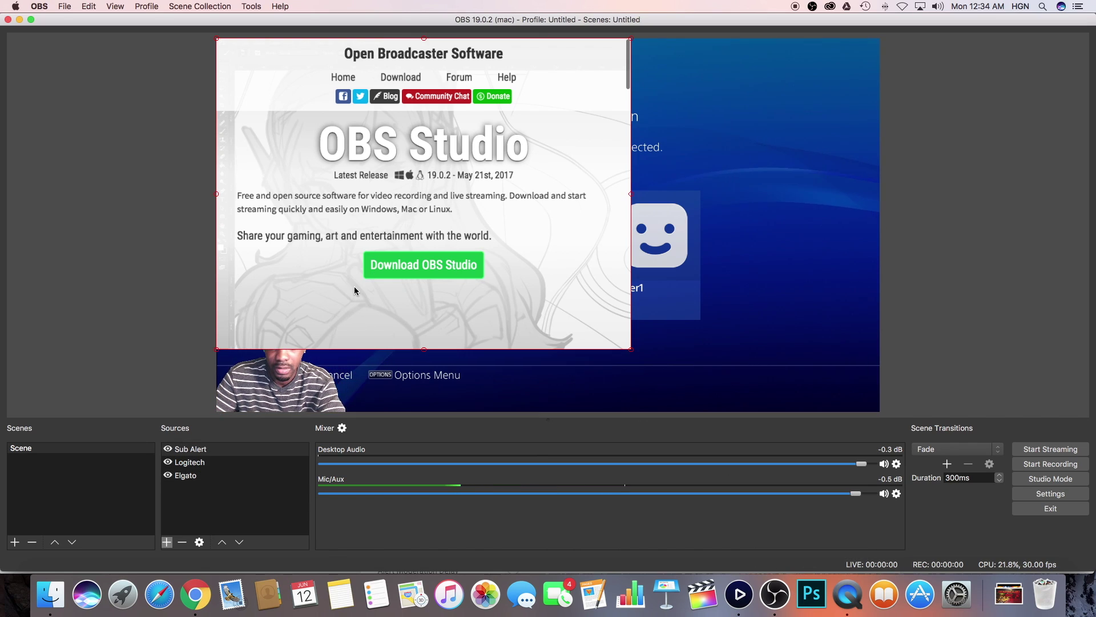
{"action": "double_click", "coordinate": [201, 450]}
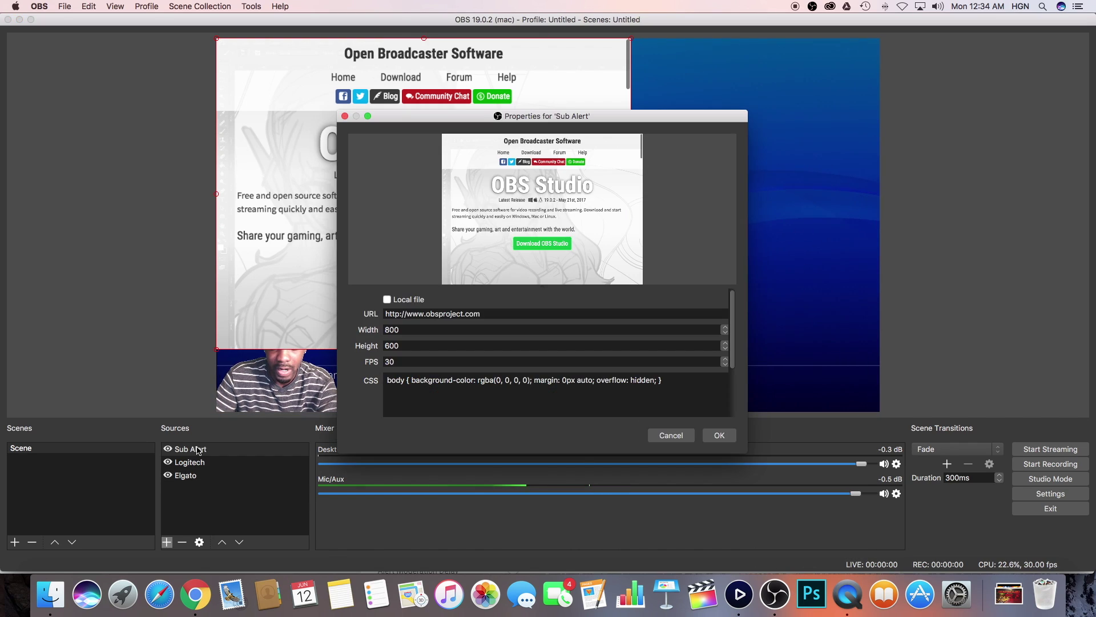
{"action": "left_click", "coordinate": [464, 319]}
{"action": "key", "text": "super+a"}
{"action": "key", "text": "super+v"}
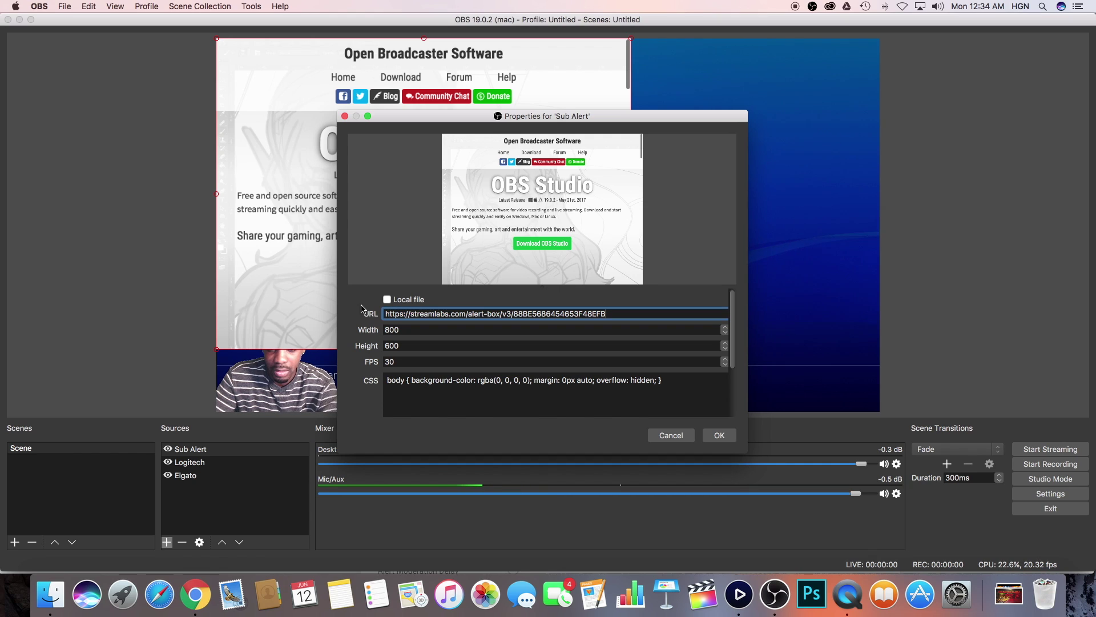
{"action": "left_click", "coordinate": [720, 435]}
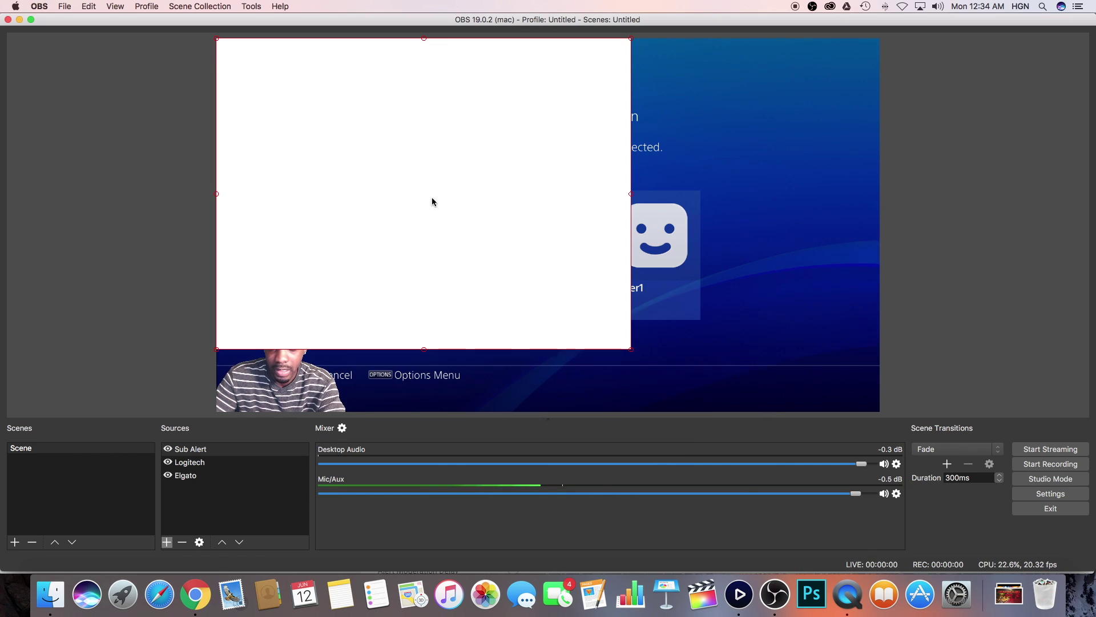
{"action": "left_click_drag", "start_coordinate": [398, 189], "coordinate": [633, 241]}
{"action": "left_click_drag", "start_coordinate": [465, 100], "coordinate": [704, 279]}
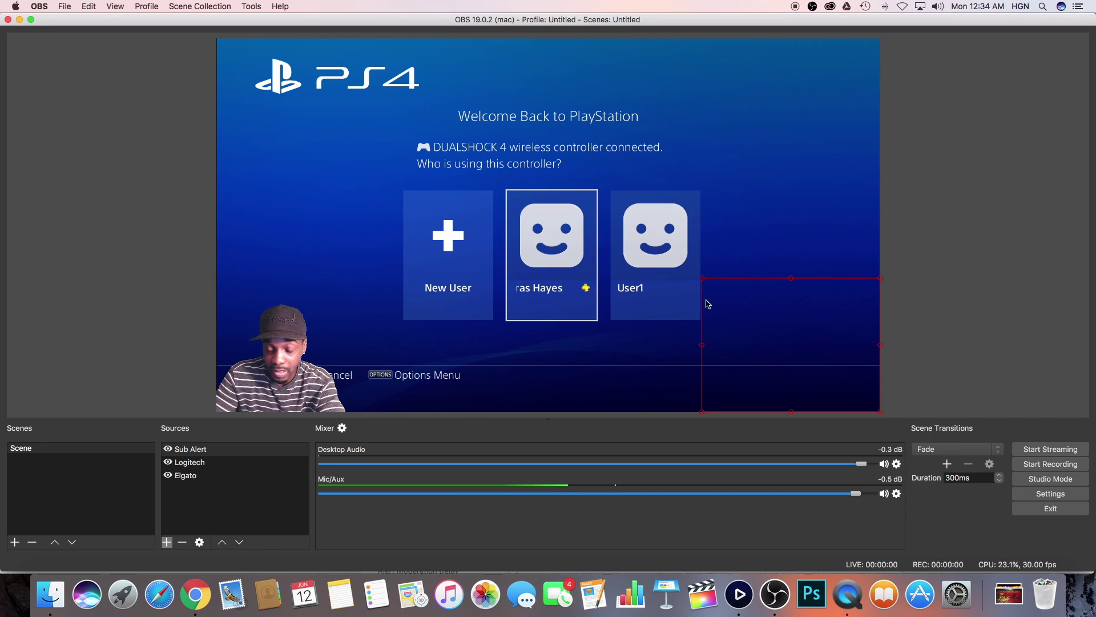
Send test donation alerts from the Streamlabs Alert Box page and watch them in OBS
{"action": "left_click", "coordinate": [200, 596]}
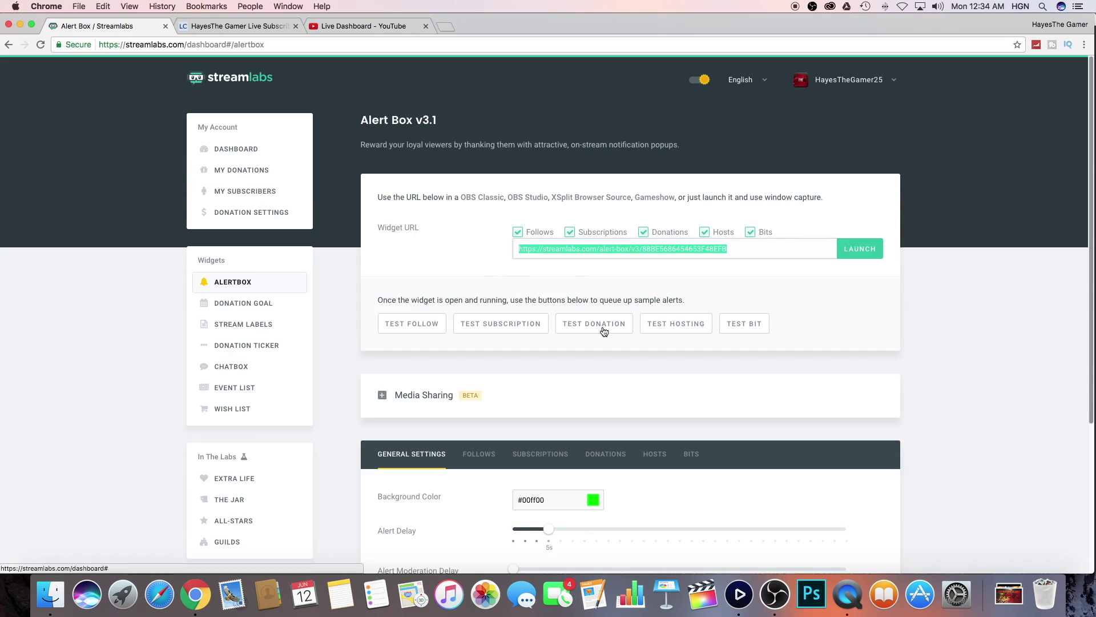
{"action": "left_click", "coordinate": [496, 323]}
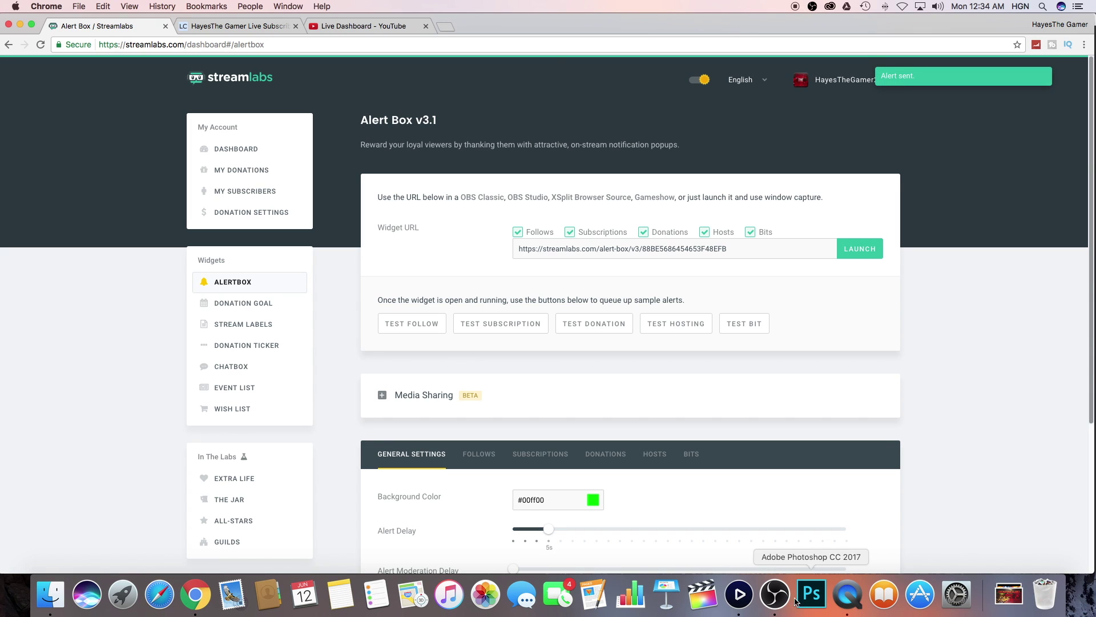
{"action": "left_click", "coordinate": [775, 595]}
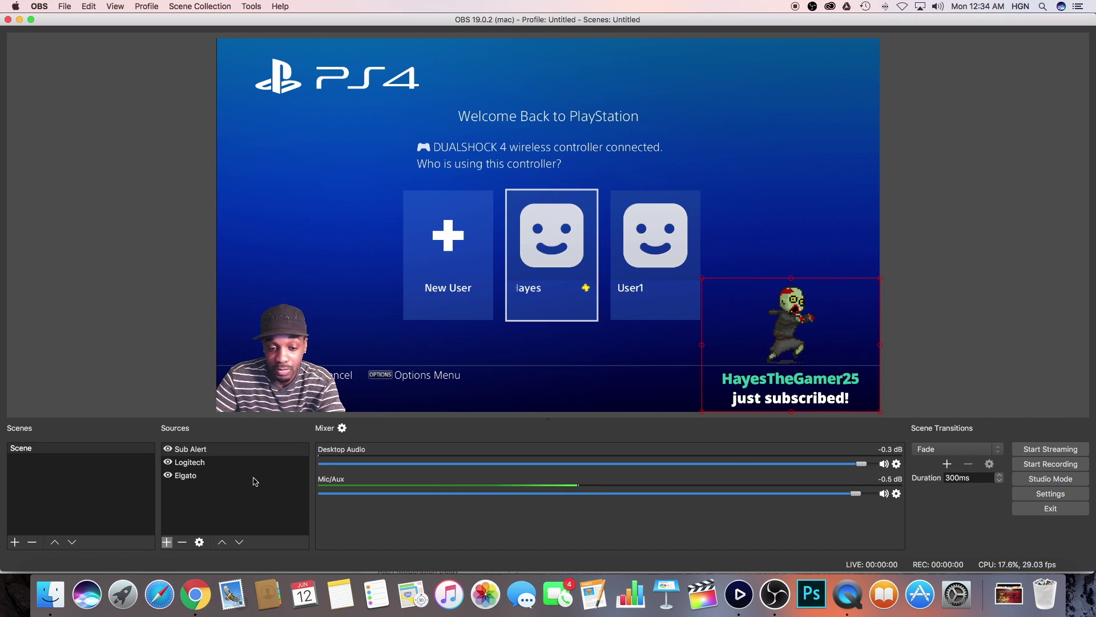
{"action": "left_click", "coordinate": [194, 603]}
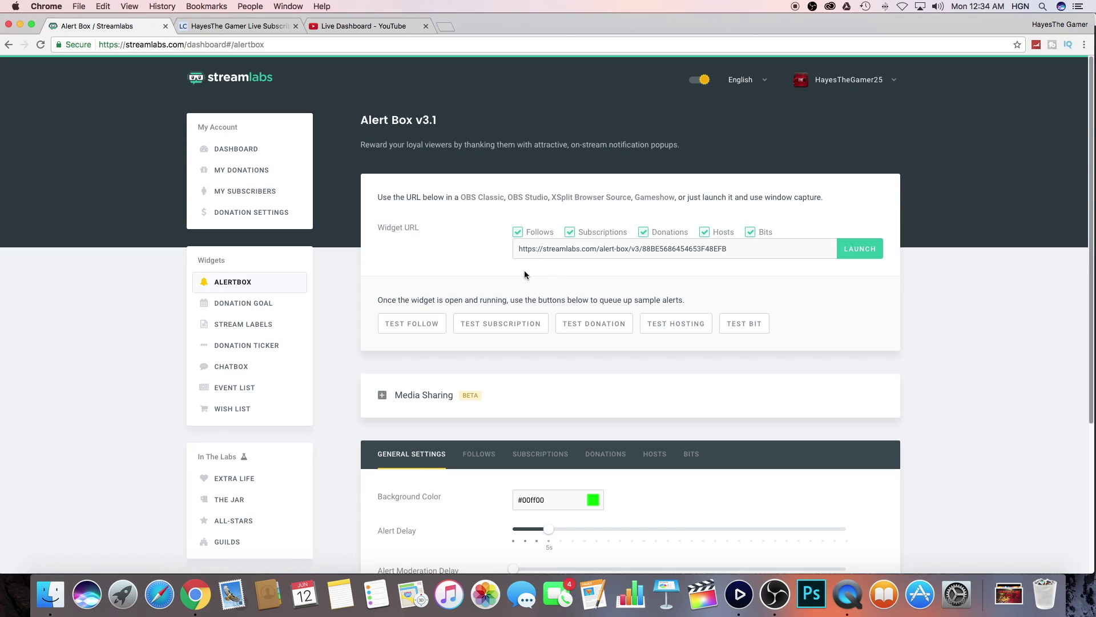
{"action": "left_click", "coordinate": [579, 326]}
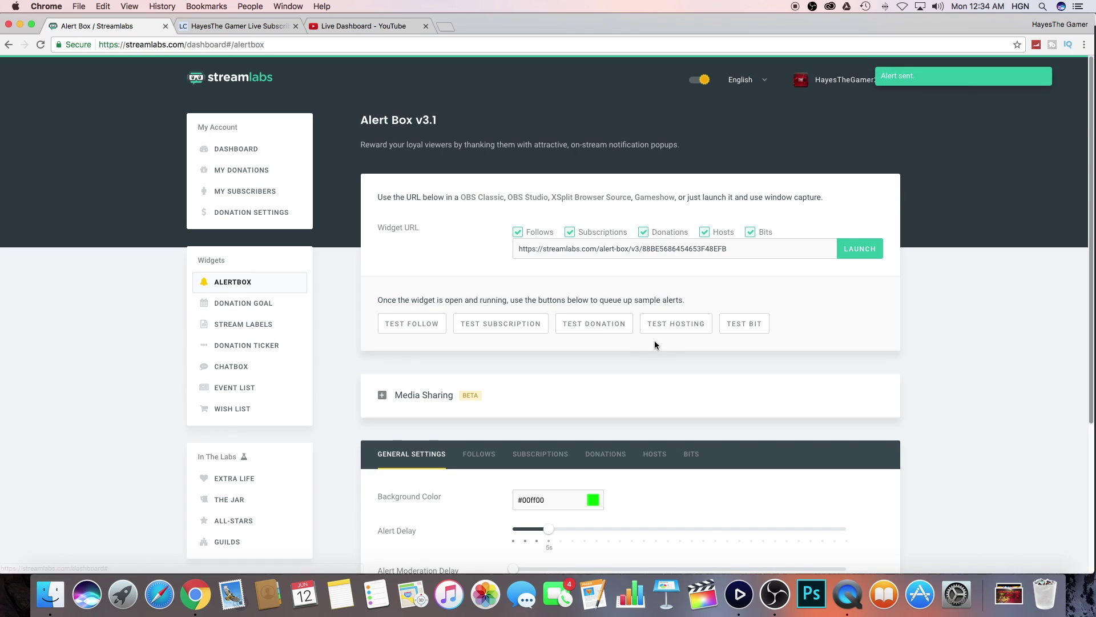
{"action": "left_click", "coordinate": [777, 597]}
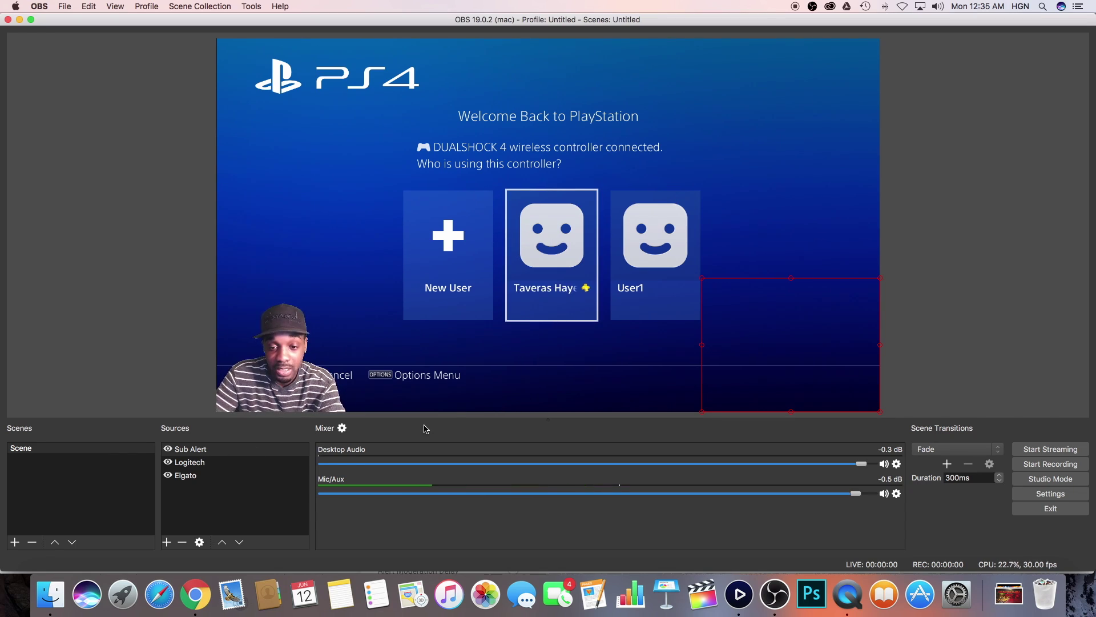
Add a browser source named 'Donation Ticker' to the scene with default settings
{"action": "left_click", "coordinate": [167, 542]}
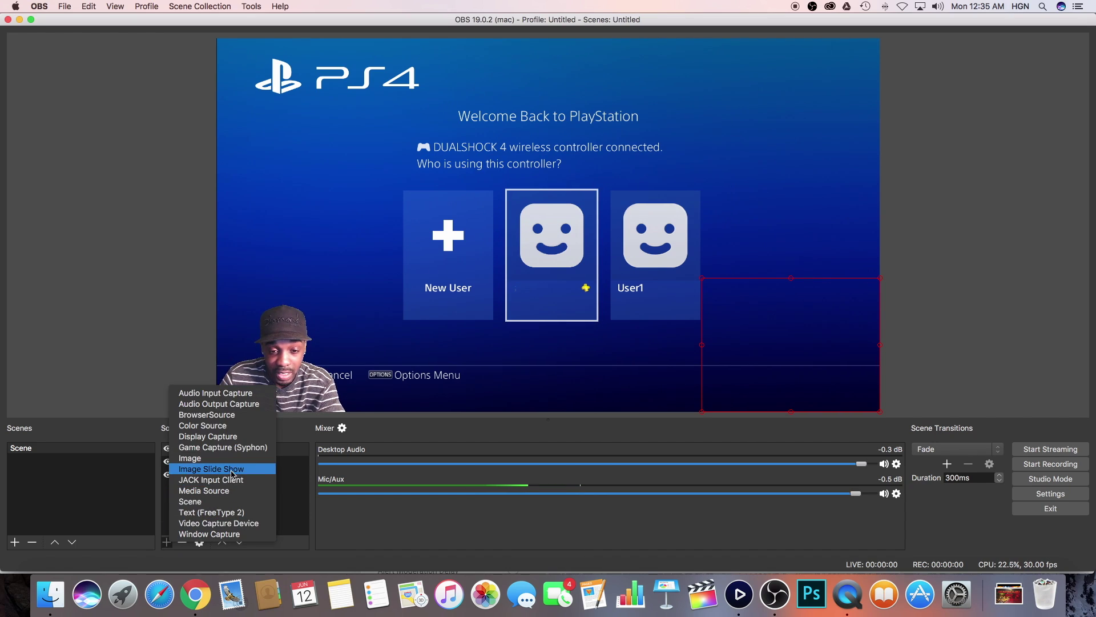
{"action": "left_click", "coordinate": [242, 416]}
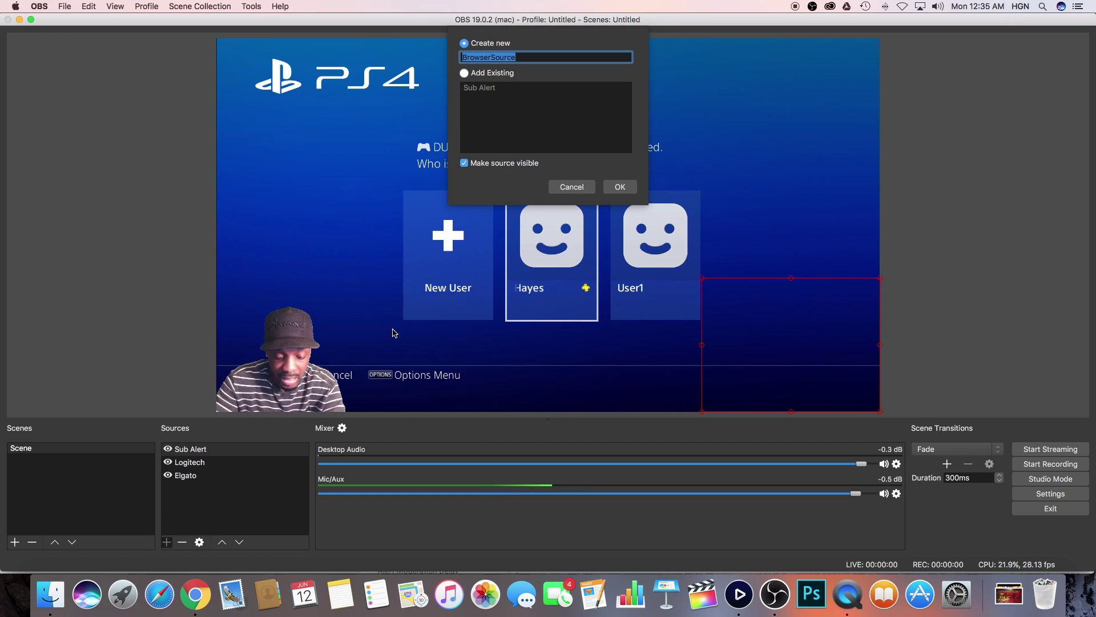
{"action": "type", "text": "Donation Ticker"}
{"action": "left_click", "coordinate": [625, 192]}
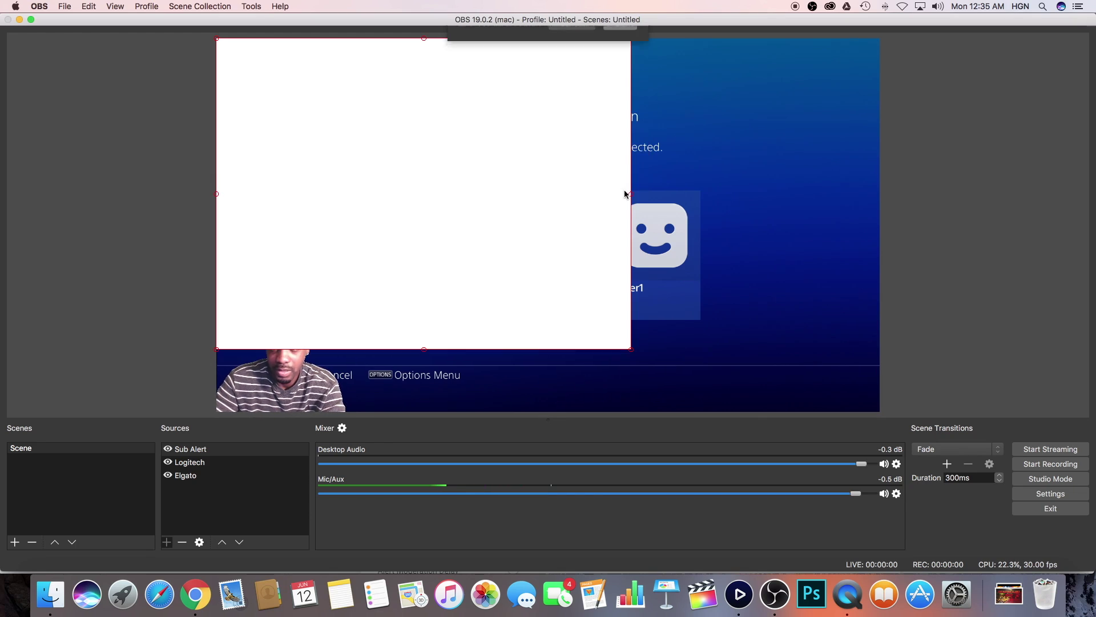
{"action": "left_click", "coordinate": [718, 436]}
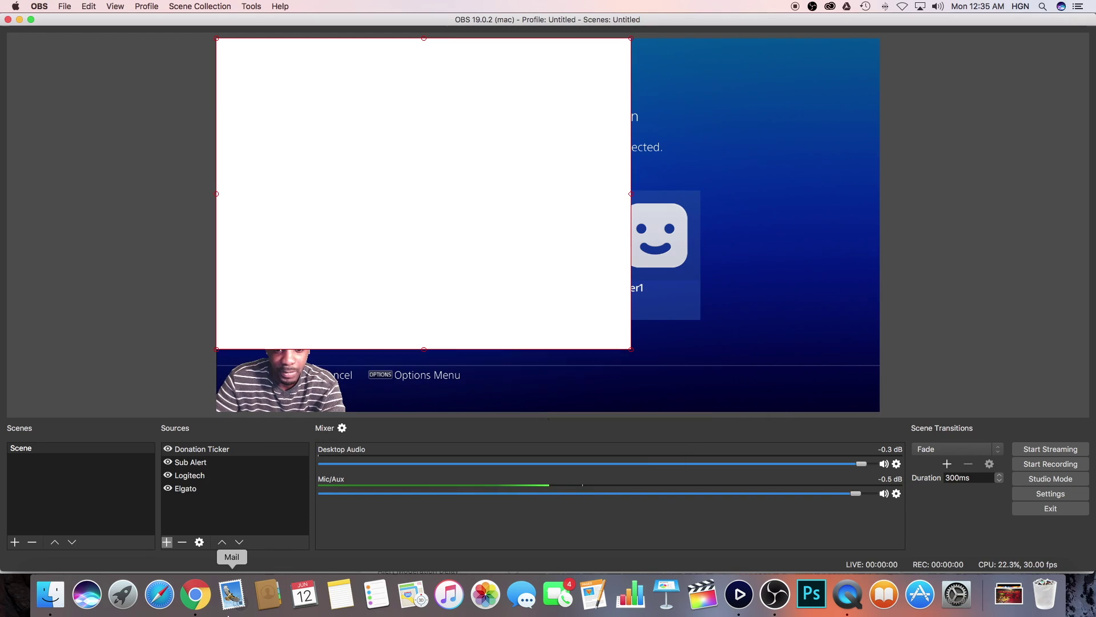
In Streamlabs, open the Donation Ticker widget, then reveal and select its widget URL
{"action": "left_click", "coordinate": [195, 594]}
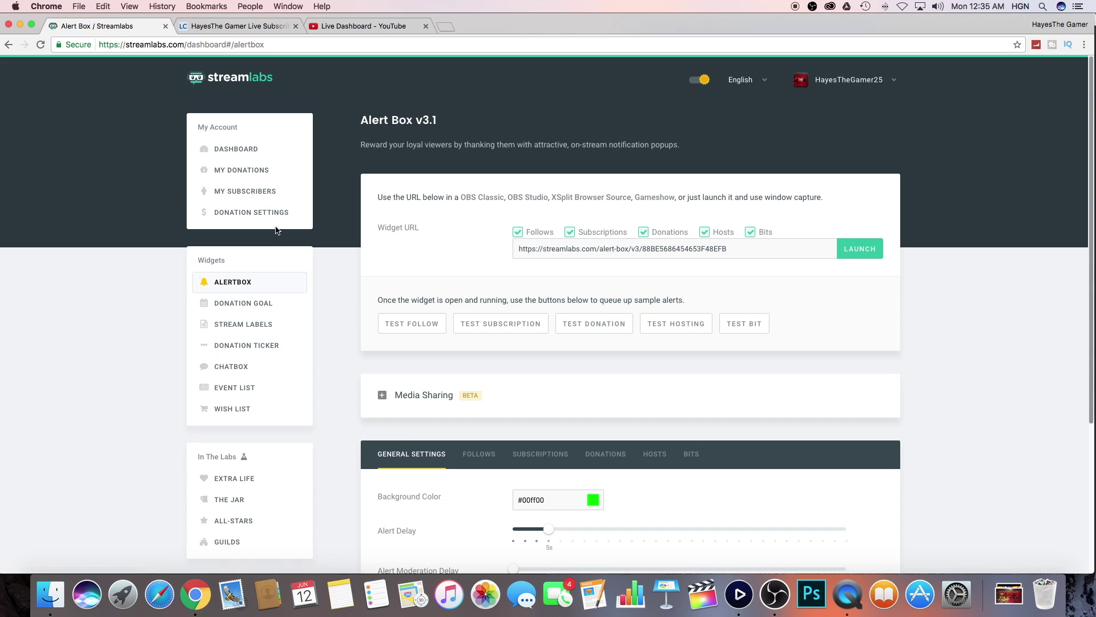
{"action": "left_click", "coordinate": [247, 345]}
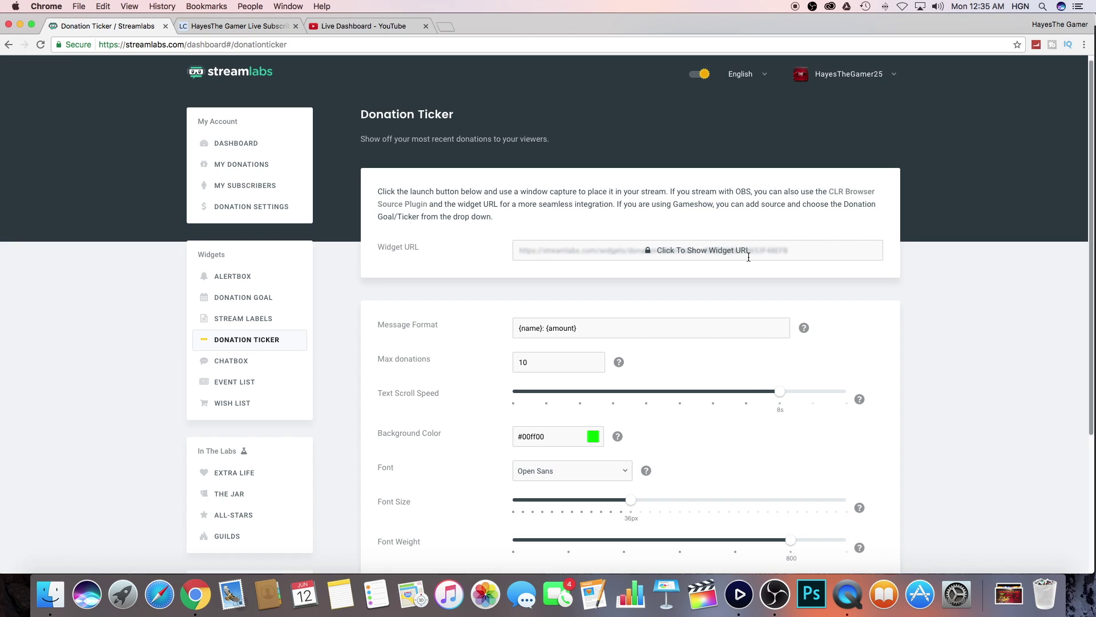
{"action": "left_click", "coordinate": [737, 251]}
{"action": "left_click_drag", "start_coordinate": [789, 251], "coordinate": [516, 247]}
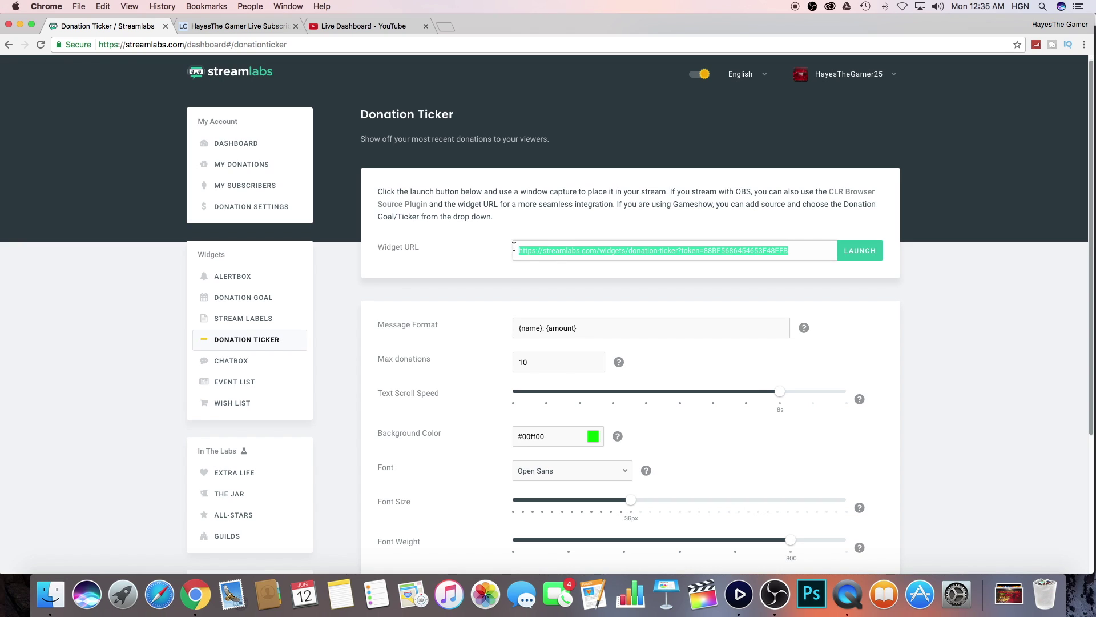
Replace the Donation Ticker source's URL with the copied Streamlabs ticker URL
{"action": "left_click", "coordinate": [775, 598]}
{"action": "double_click", "coordinate": [240, 449]}
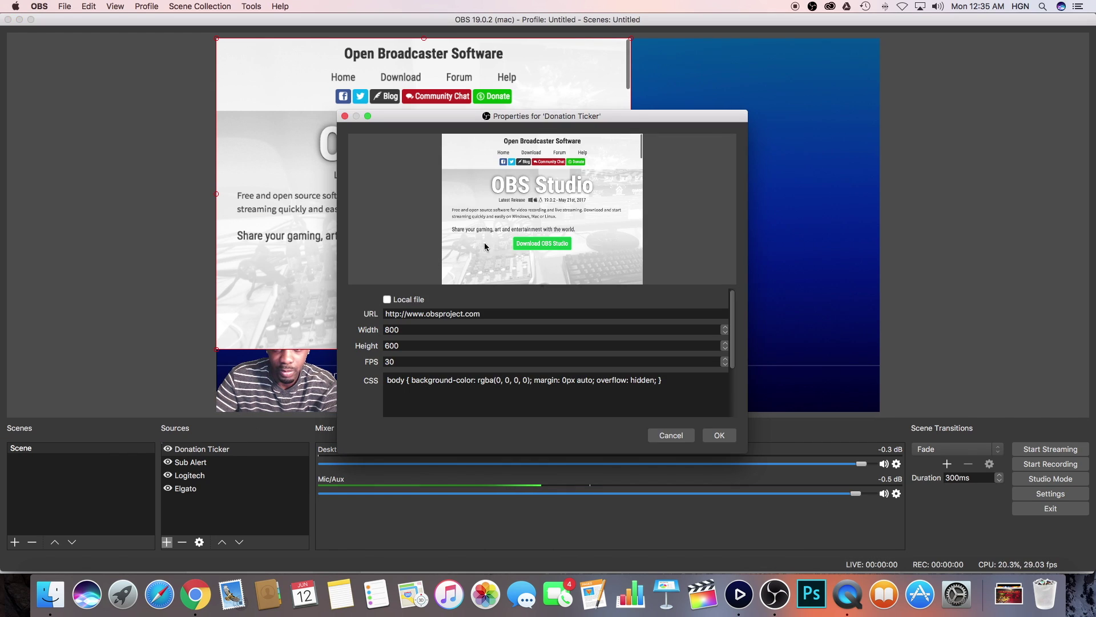
{"action": "left_click_drag", "start_coordinate": [488, 318], "coordinate": [346, 313]}
{"action": "key", "text": "super+v"}
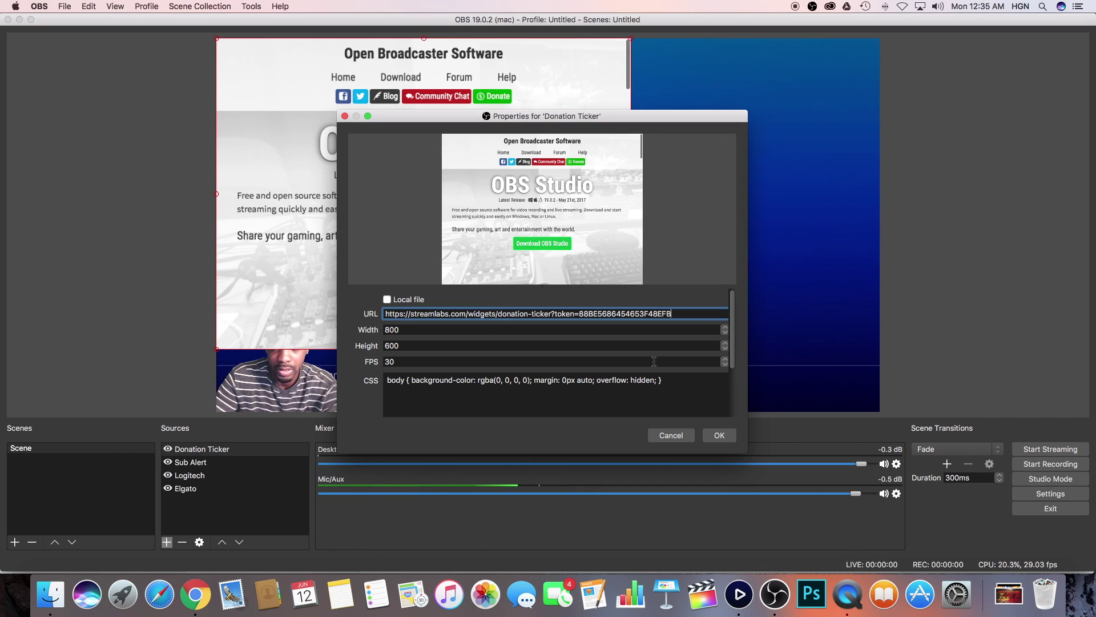
{"action": "left_click", "coordinate": [726, 435]}
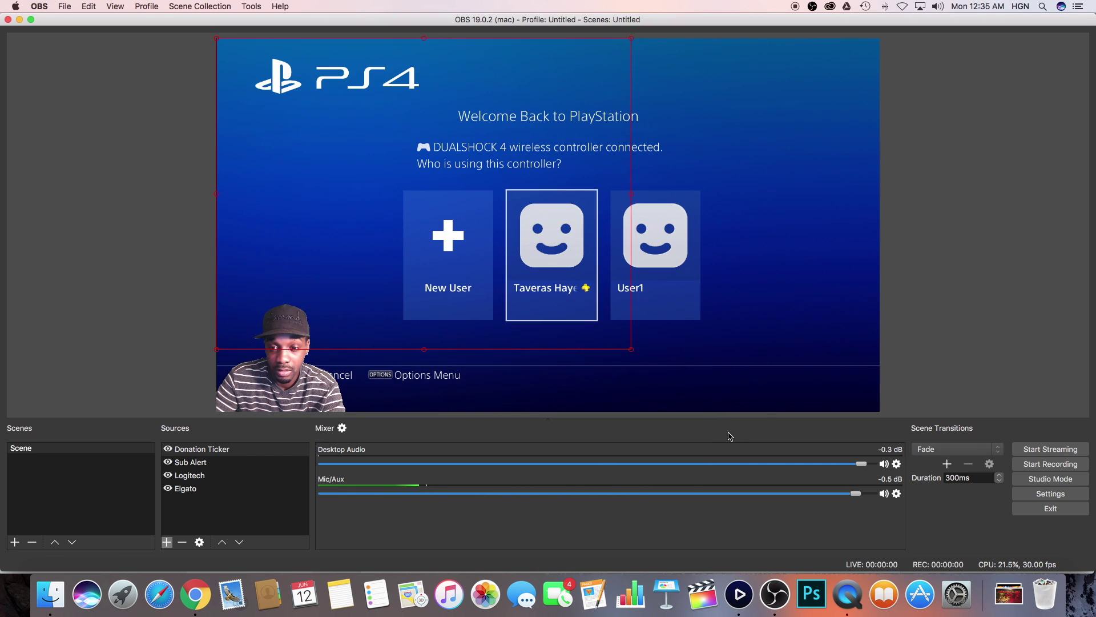
Shrink the Donation Ticker box and place it at the canvas bottom beside the webcam
{"action": "left_click_drag", "start_coordinate": [494, 260], "coordinate": [623, 308]}
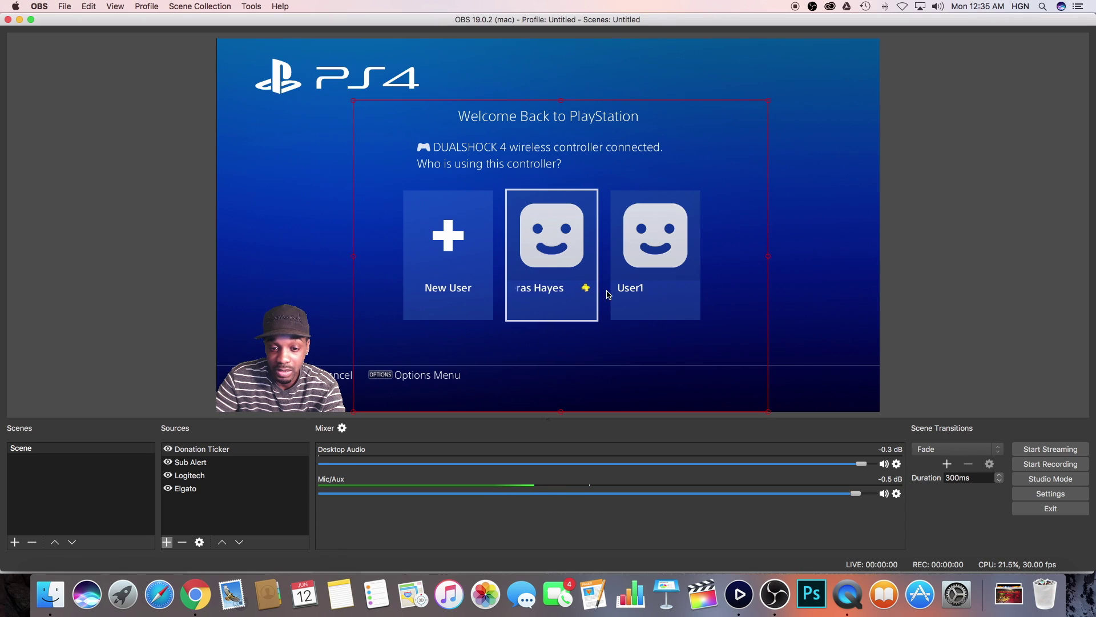
{"action": "left_click_drag", "start_coordinate": [354, 100], "coordinate": [480, 268]}
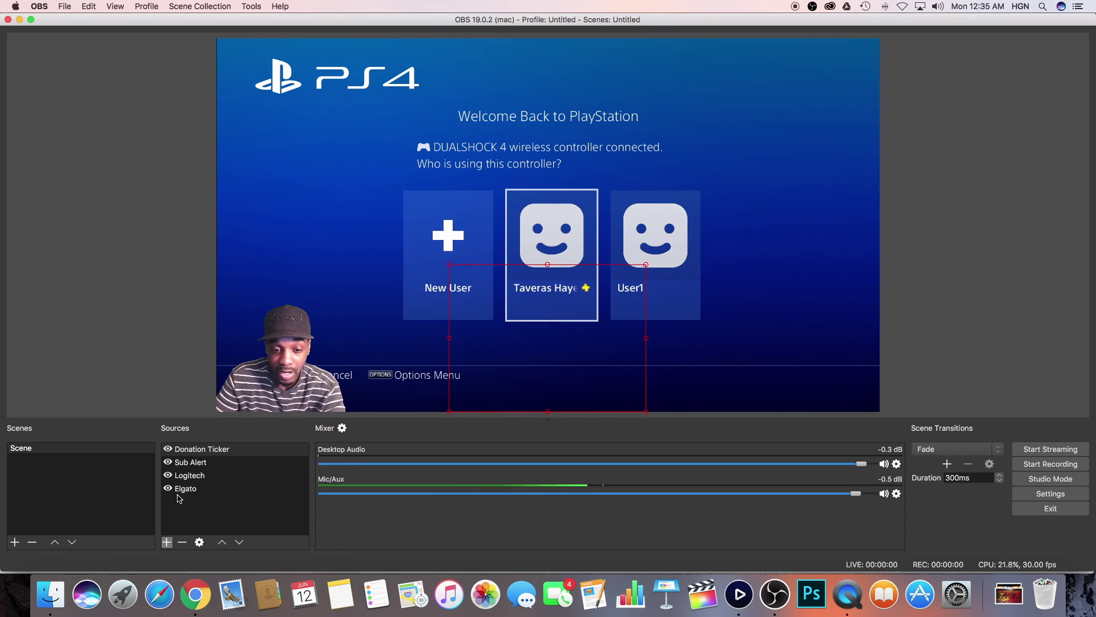
{"action": "left_click", "coordinate": [185, 475]}
{"action": "left_click", "coordinate": [194, 449]}
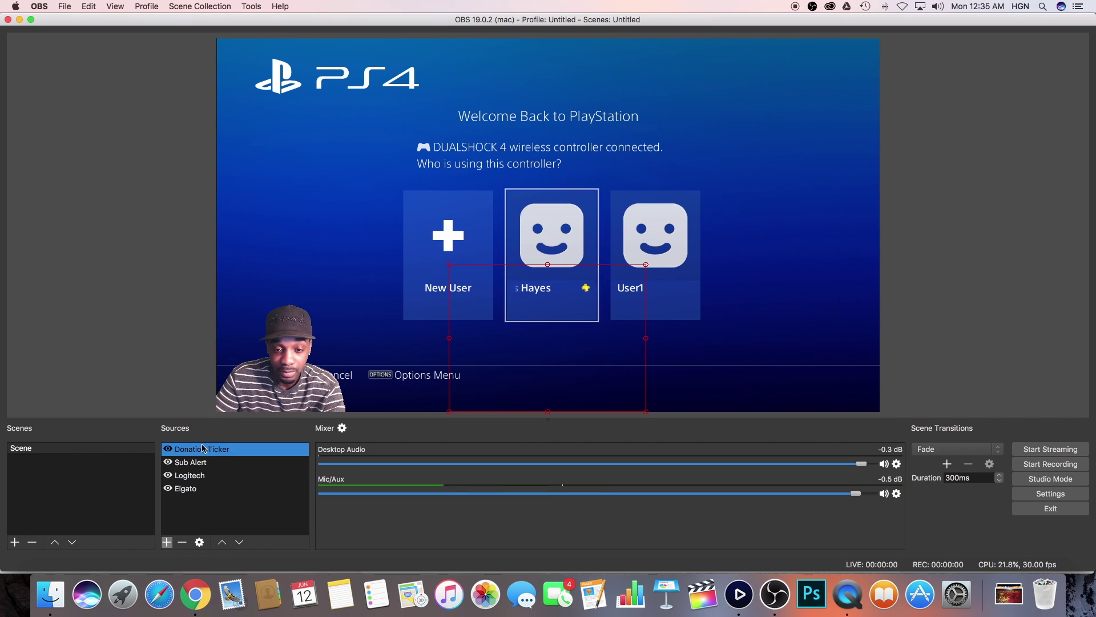
{"action": "left_click_drag", "start_coordinate": [487, 376], "coordinate": [410, 382]}
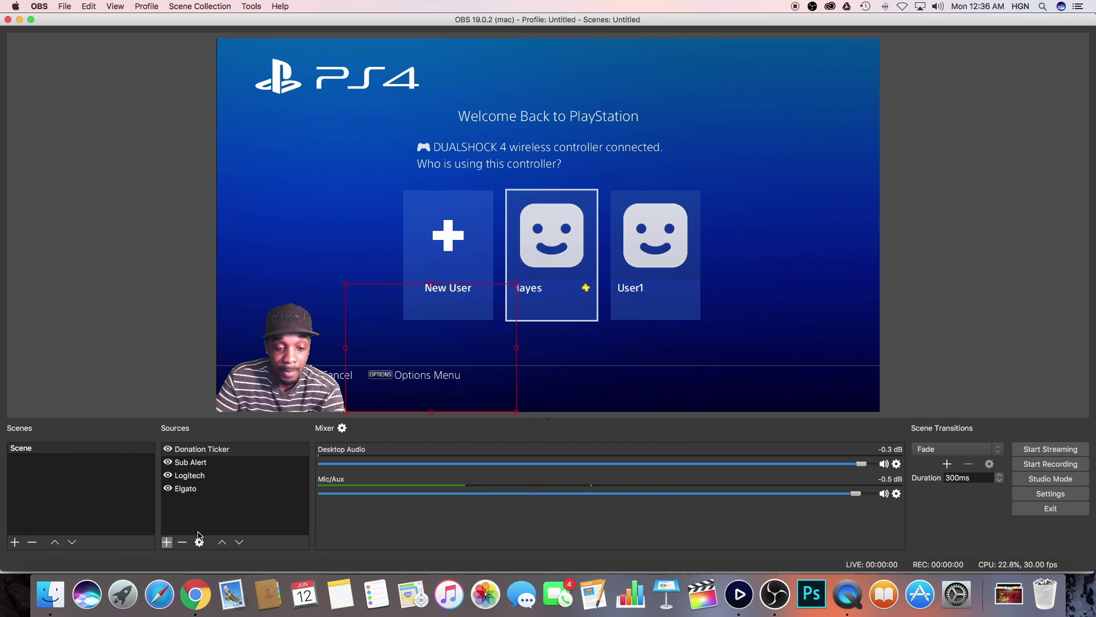
Add a 'Sub Count' browser source with default settings, then open the livecounts.net subscriber tab in Chrome
{"action": "left_click", "coordinate": [167, 544]}
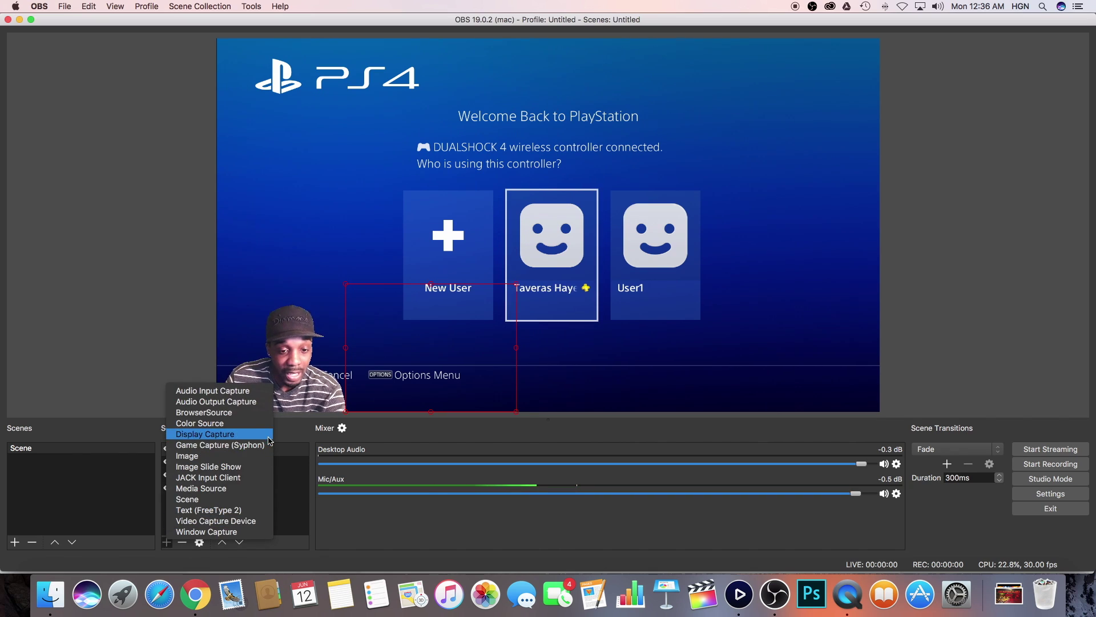
{"action": "left_click", "coordinate": [219, 412]}
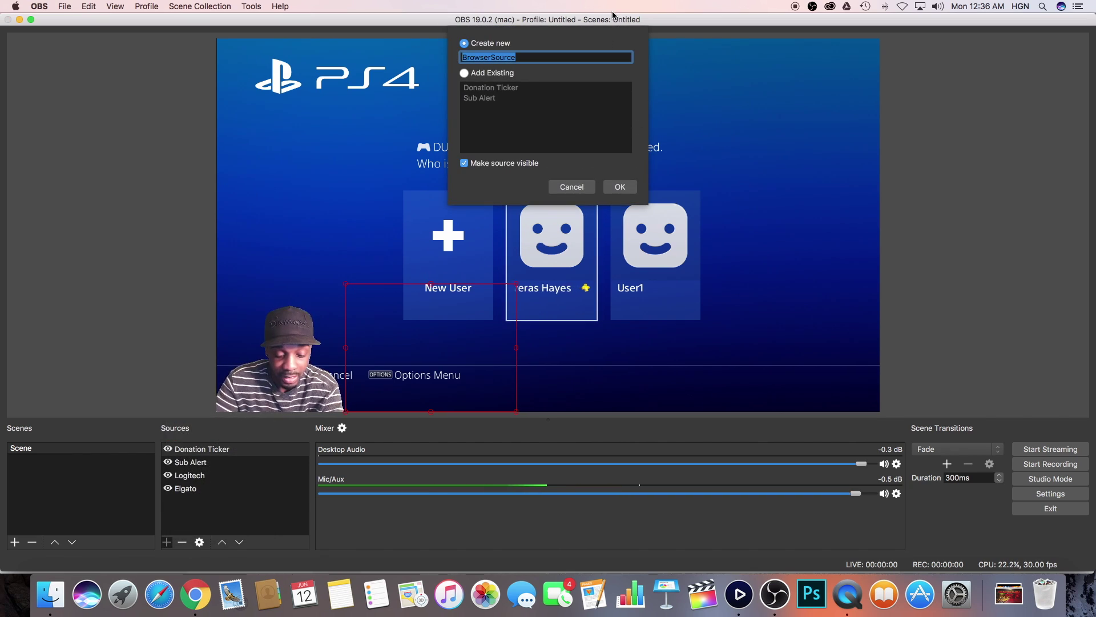
{"action": "type", "text": "Sub Co"}
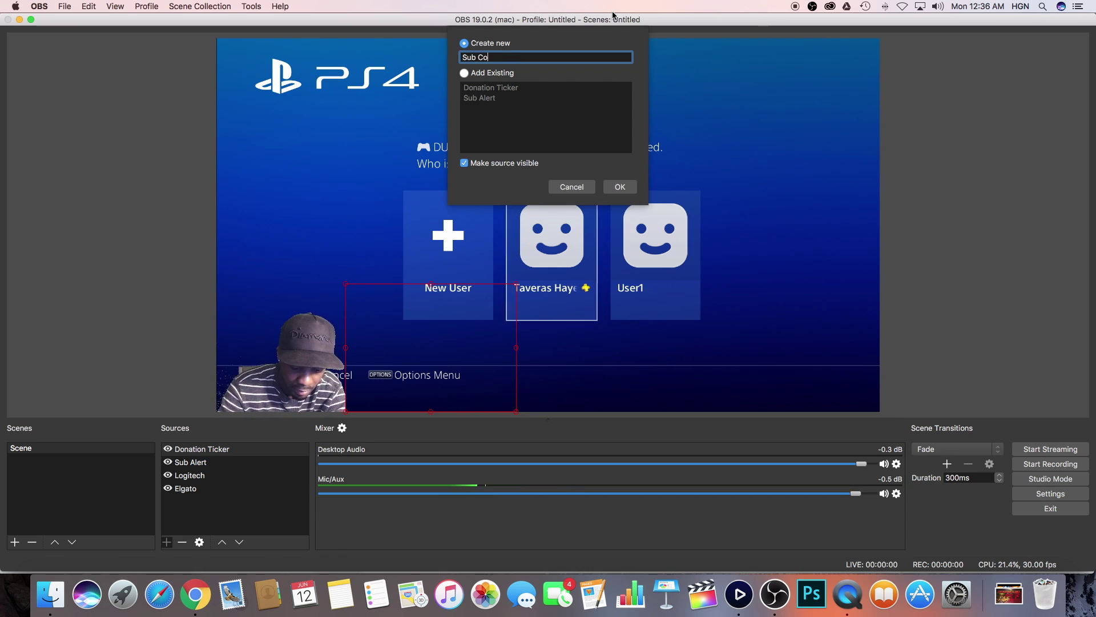
{"action": "type", "text": "unter"}
{"action": "left_click", "coordinate": [619, 187]}
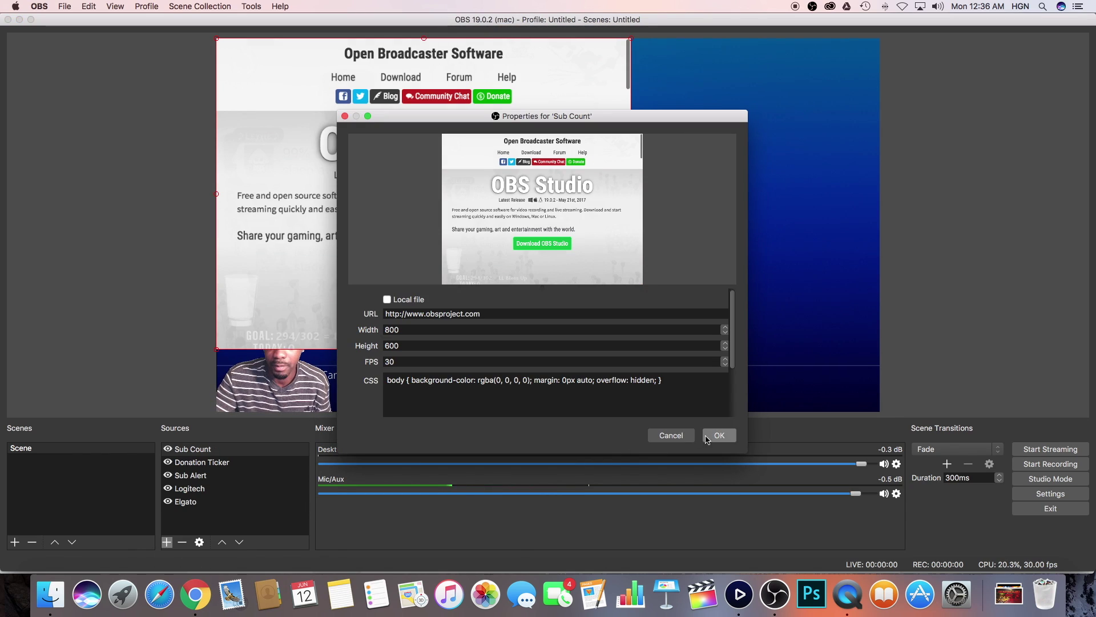
{"action": "left_click", "coordinate": [718, 437]}
{"action": "left_click", "coordinate": [195, 594]}
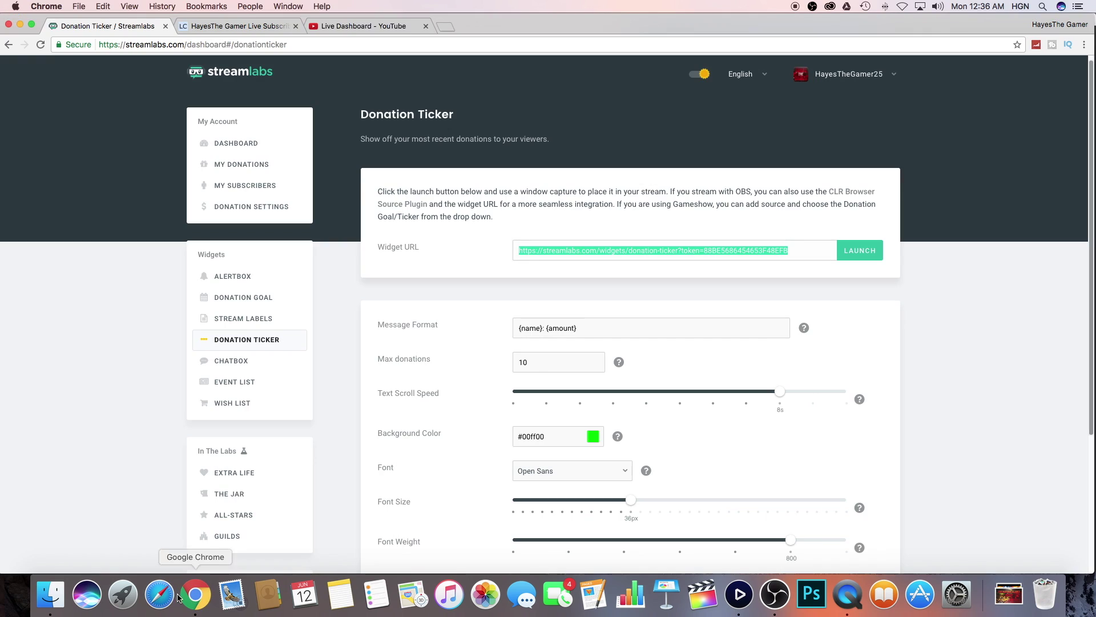
{"action": "left_click", "coordinate": [231, 27]}
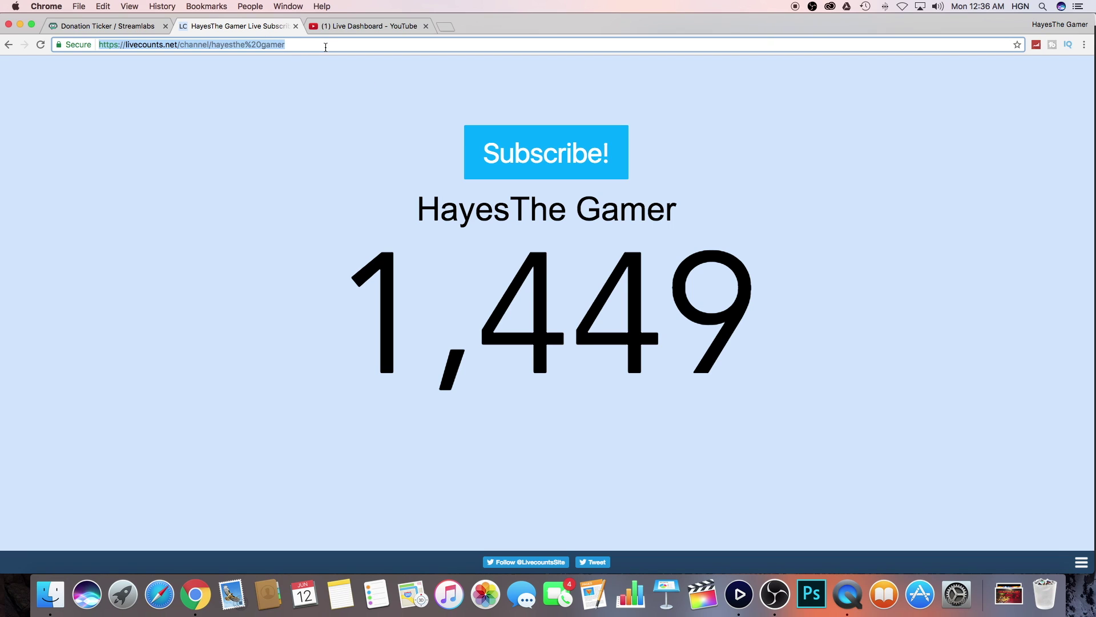
Paste the livecounts.net channel URL into the Sub Count source and recheck its properties
{"action": "left_click", "coordinate": [775, 594]}
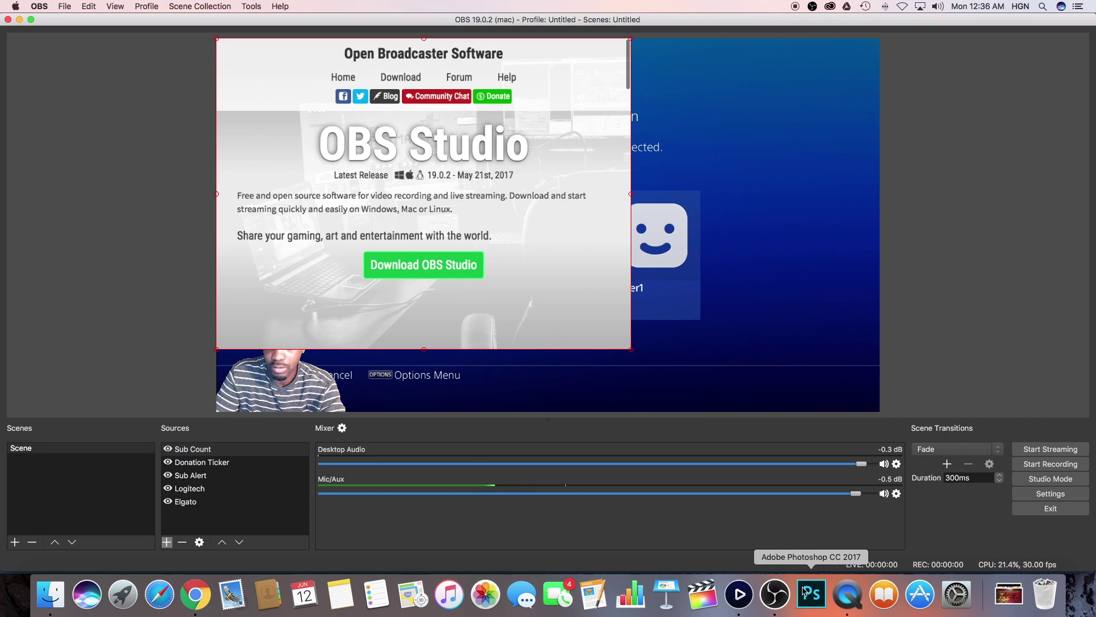
{"action": "left_click", "coordinate": [231, 455]}
{"action": "double_click", "coordinate": [231, 455]}
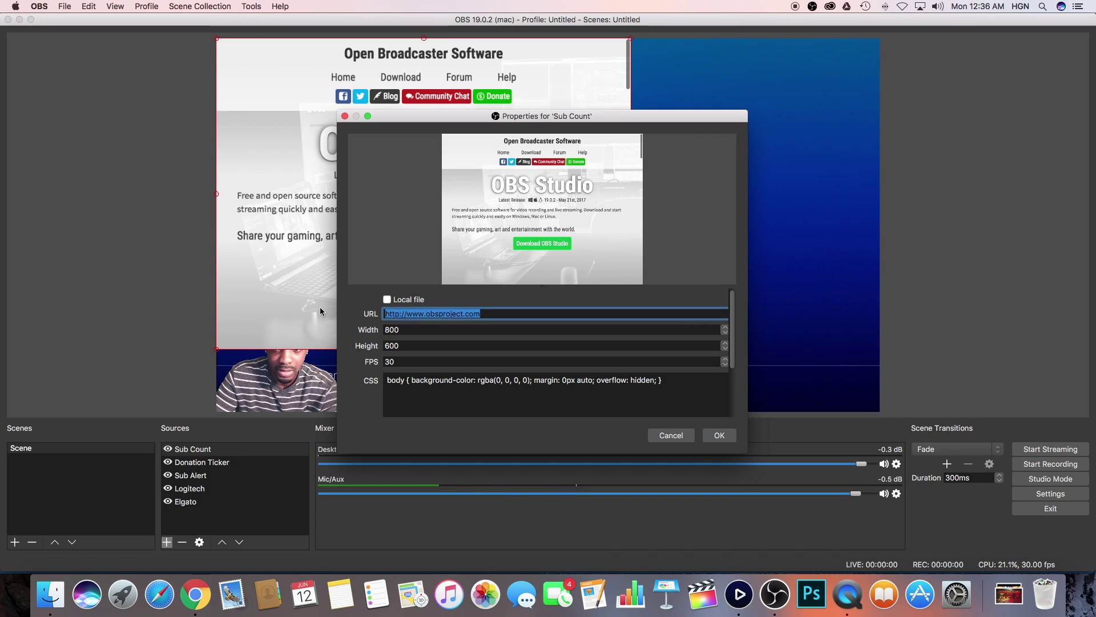
{"action": "type", "text": "https://livecounts.net/channel/hayesthe%20gamer"}
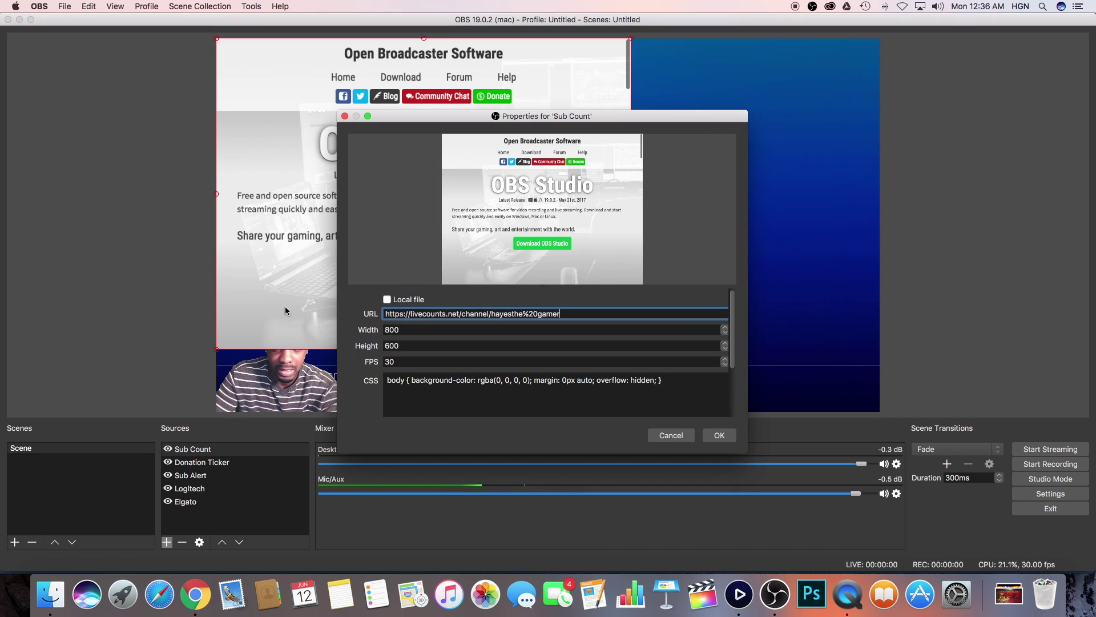
{"action": "left_click", "coordinate": [720, 440]}
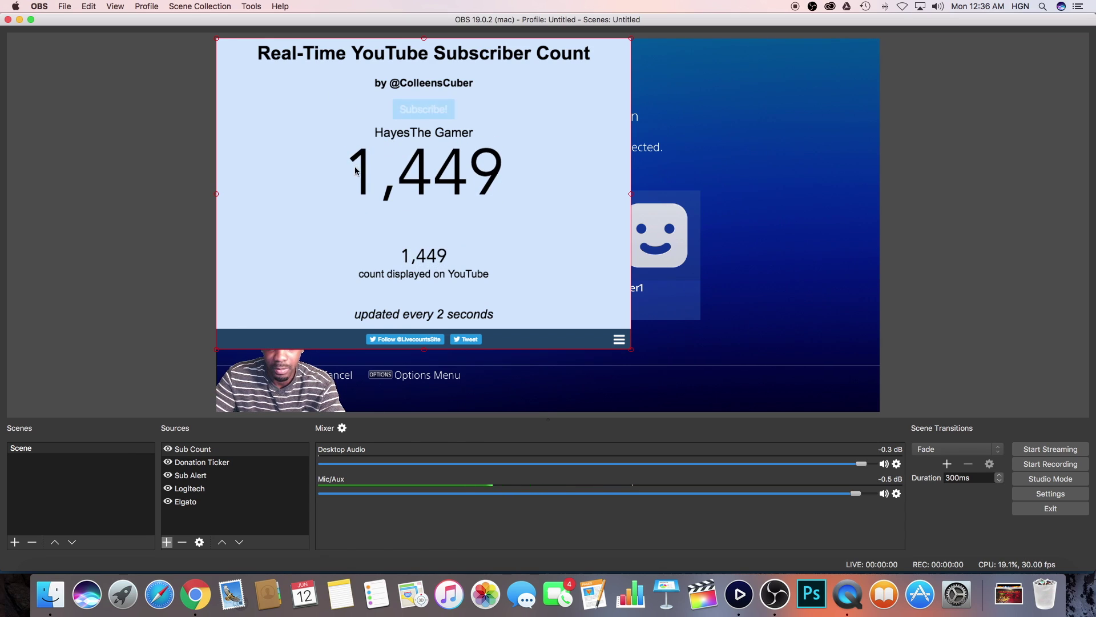
{"action": "double_click", "coordinate": [199, 454]}
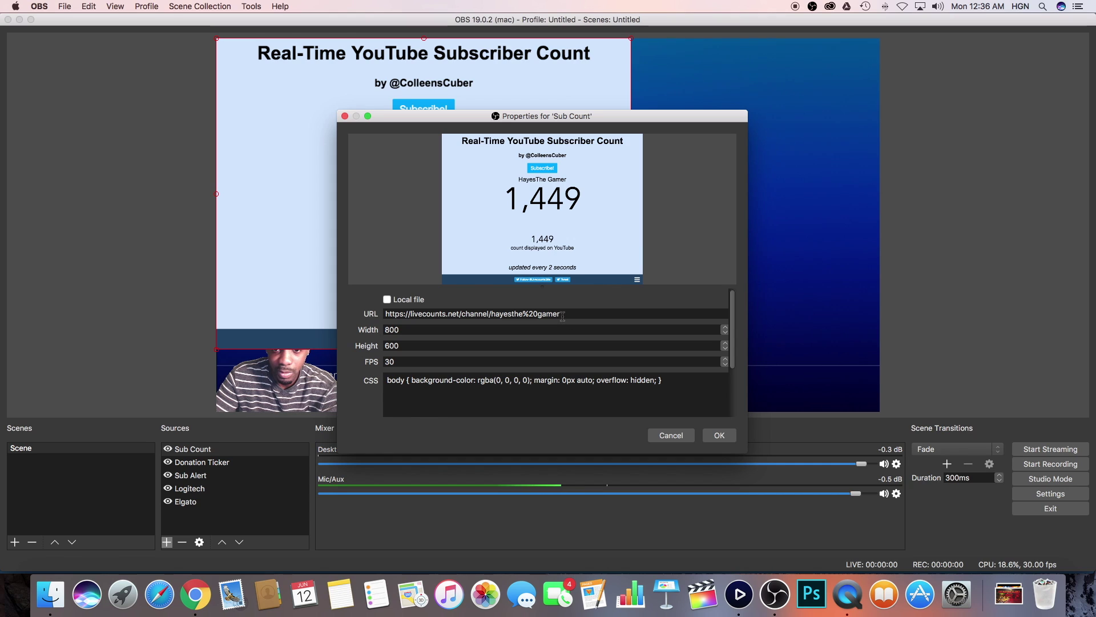
{"action": "left_click", "coordinate": [662, 436]}
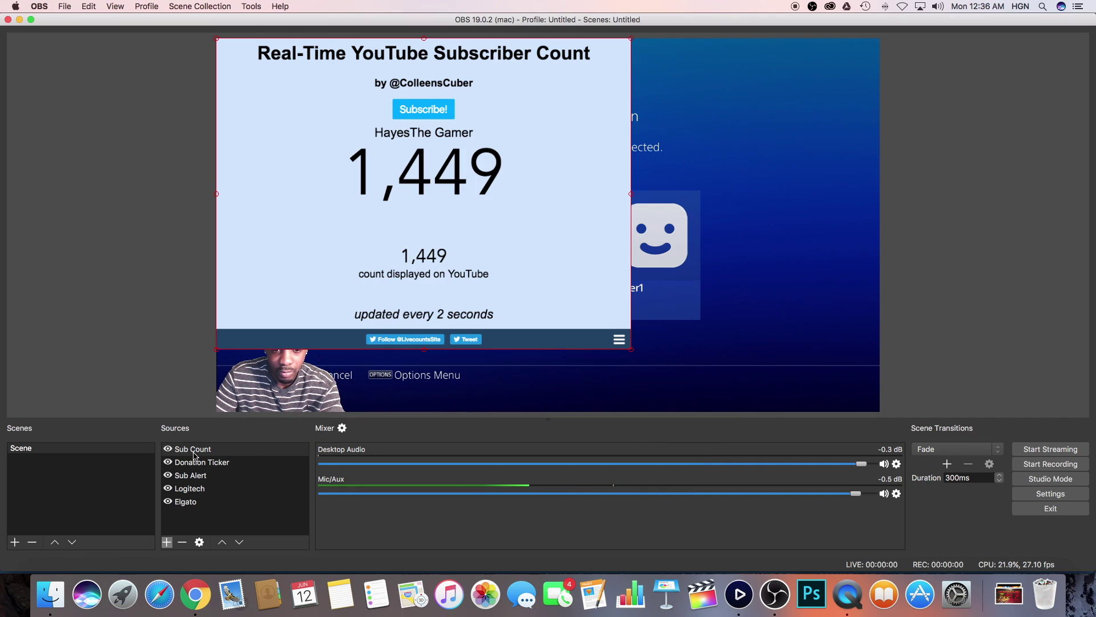
Add a Crop/Pad filter to the Sub Count source
{"action": "right_click", "coordinate": [217, 455]}
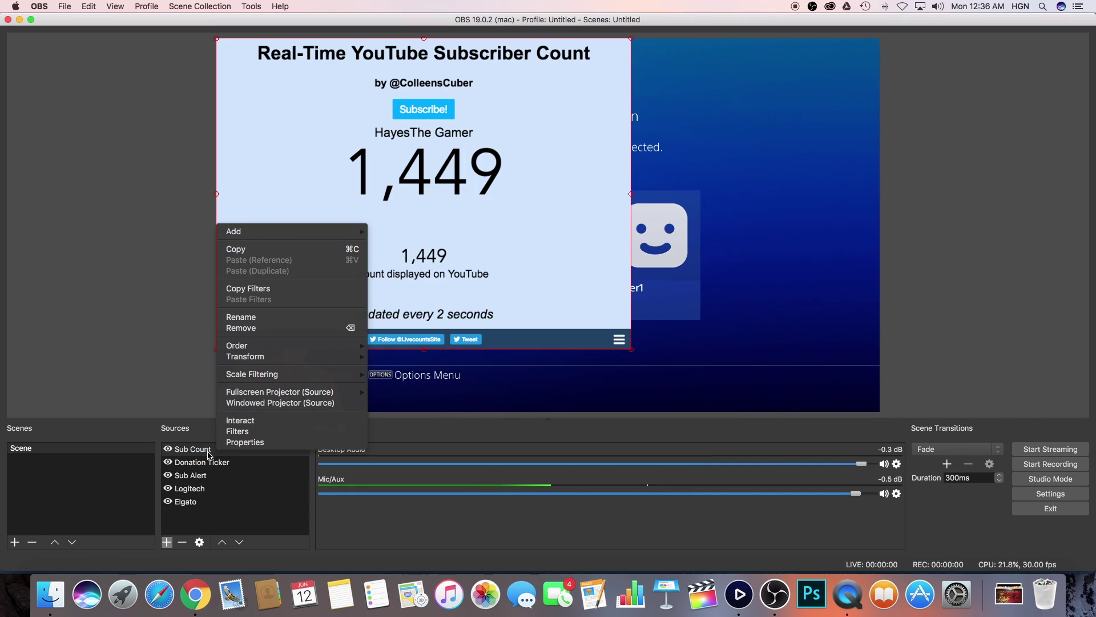
{"action": "left_click", "coordinate": [239, 433]}
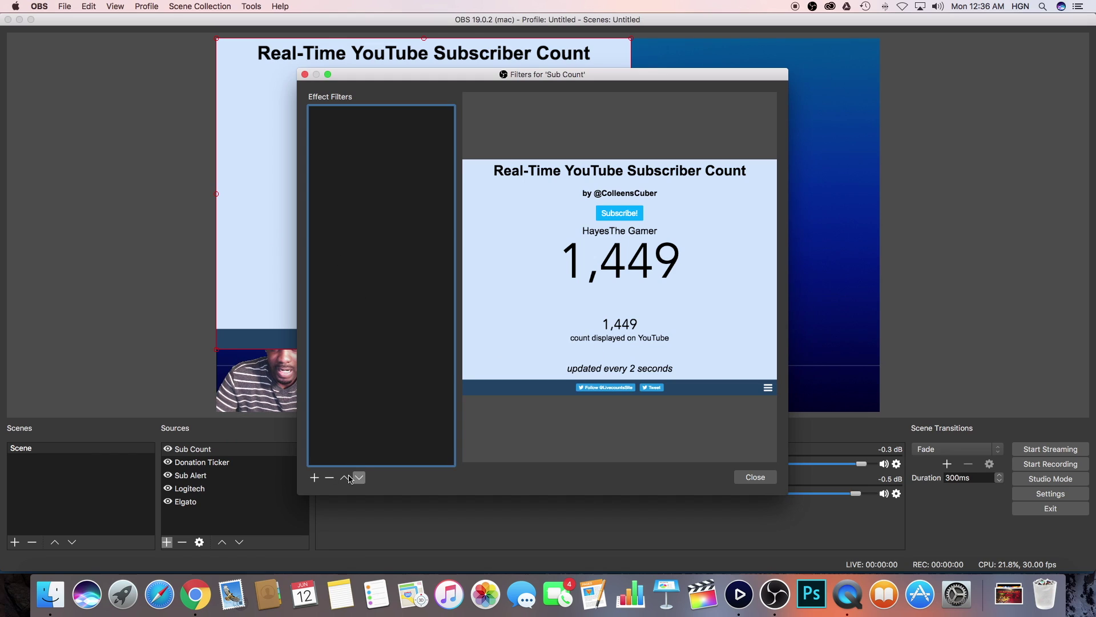
{"action": "left_click", "coordinate": [315, 477]}
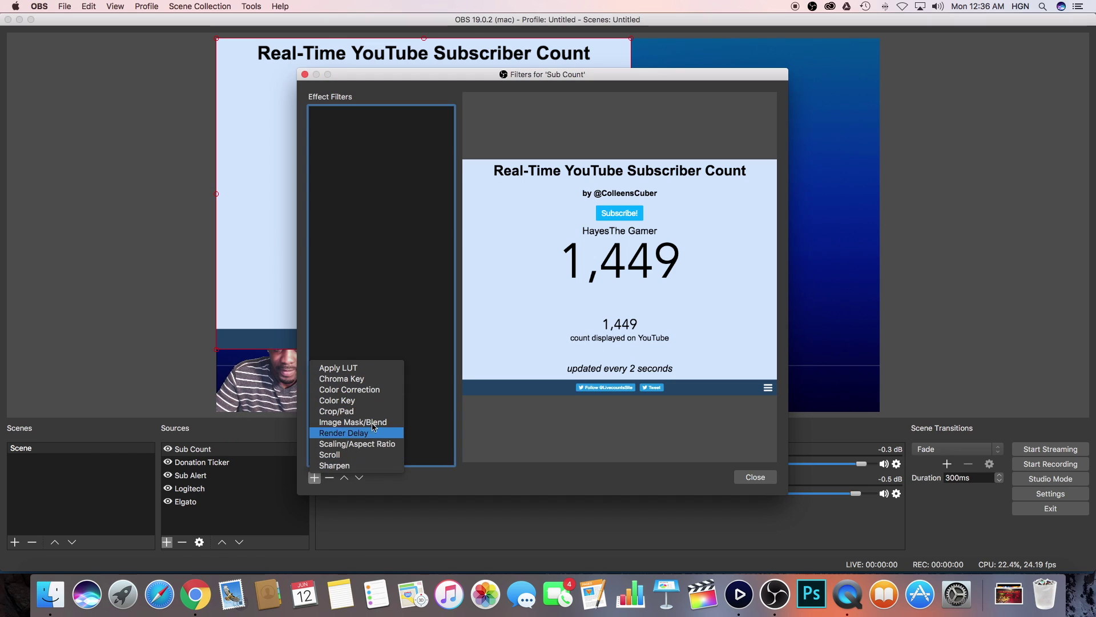
{"action": "left_click", "coordinate": [344, 412]}
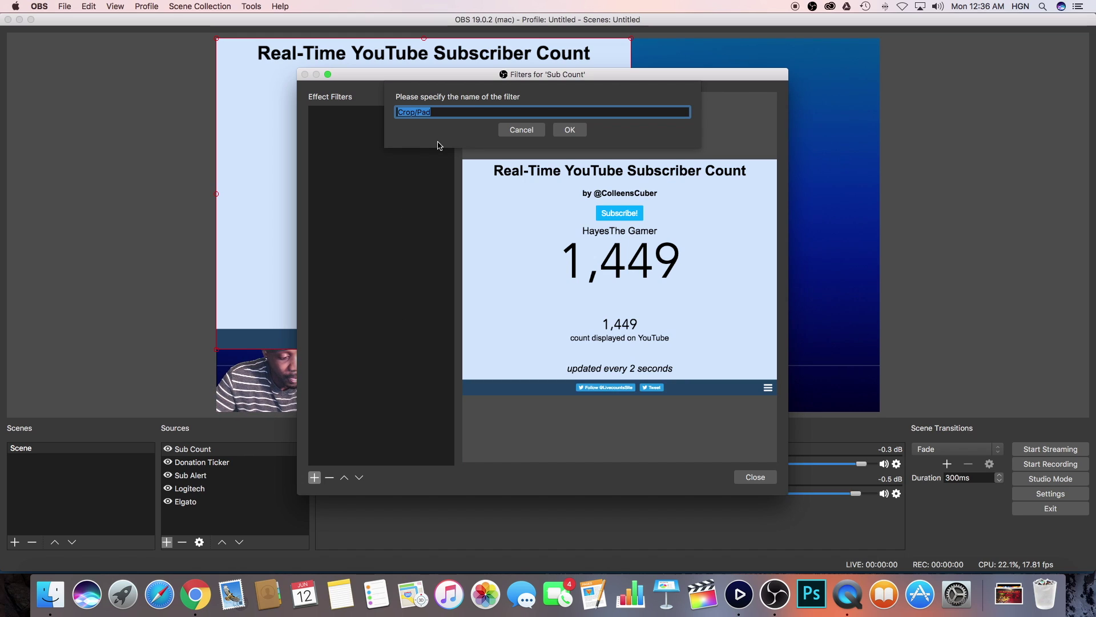
{"action": "left_click", "coordinate": [571, 131]}
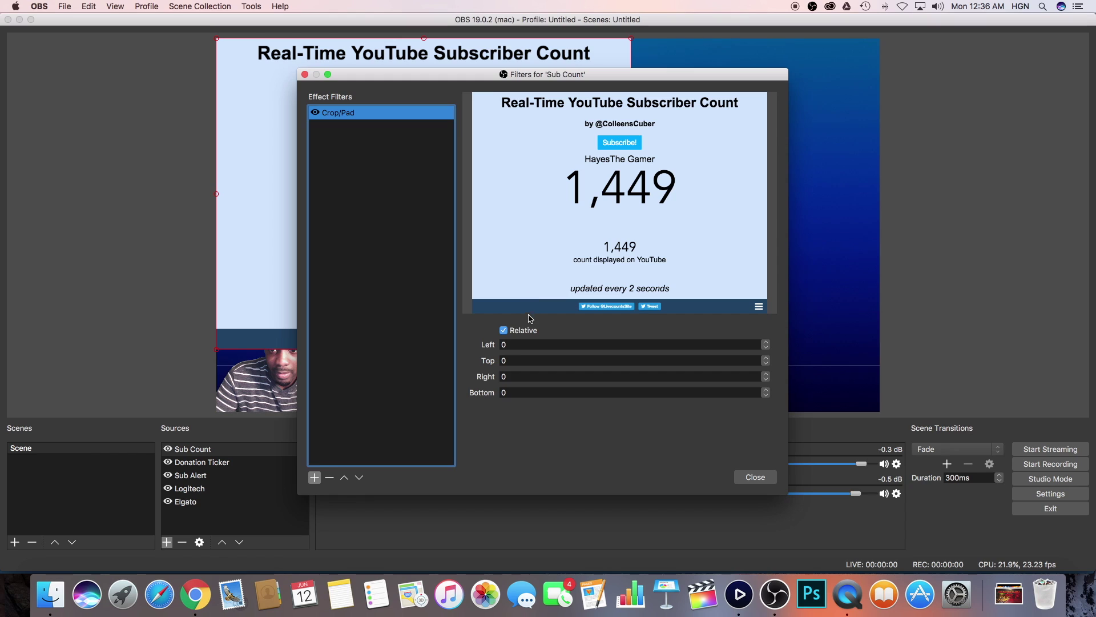
Set the crop to left 257, top 212, right 249, bottom 298
{"action": "double_click", "coordinate": [515, 345]}
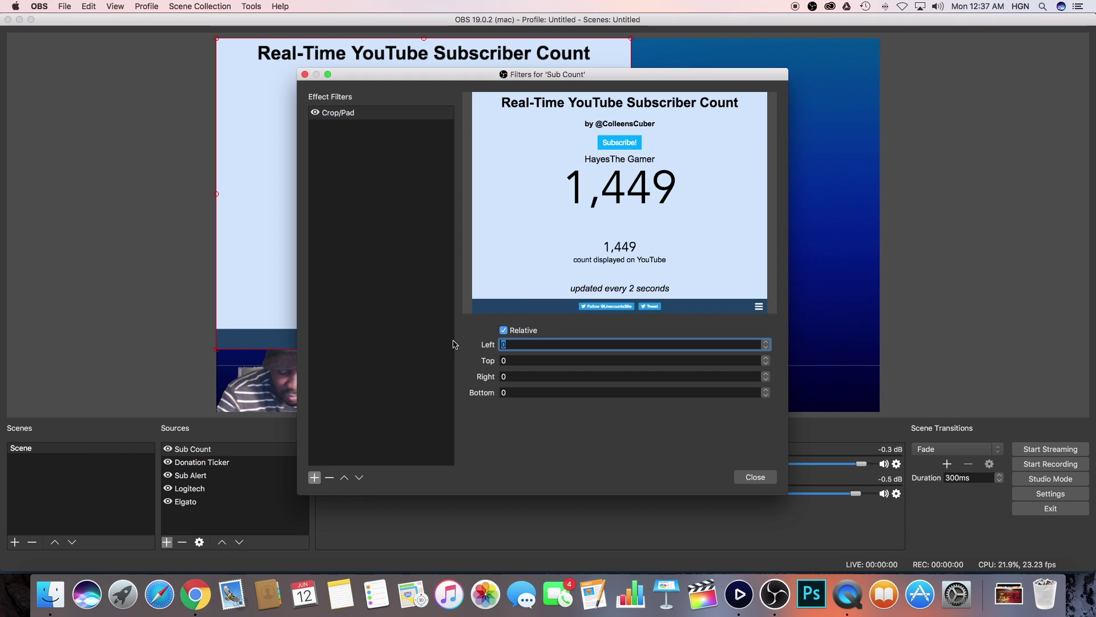
{"action": "type", "text": "257"}
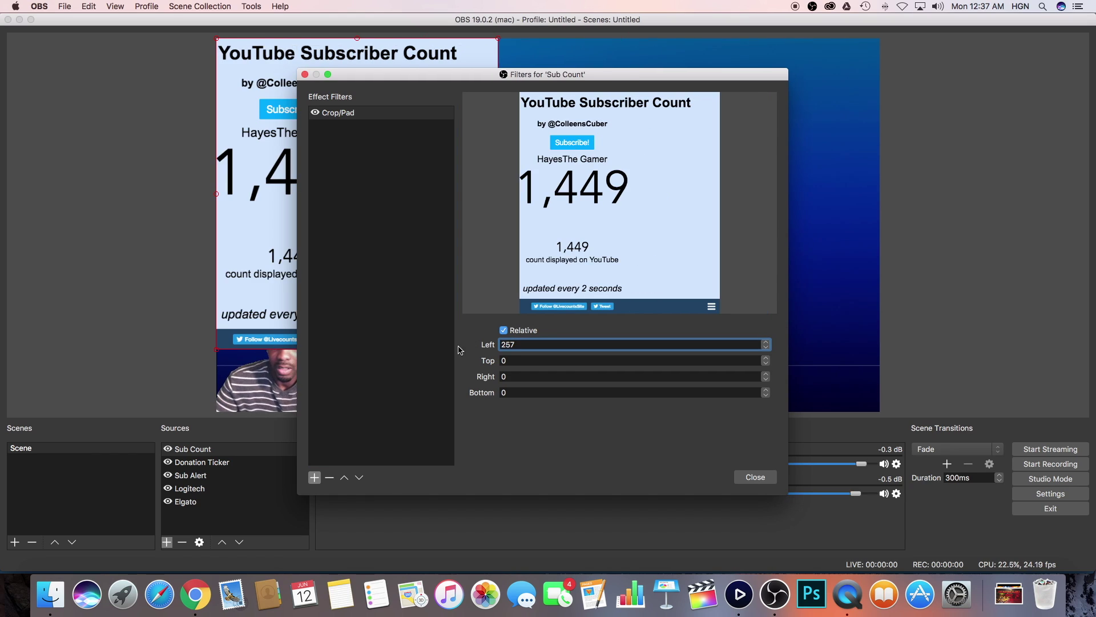
{"action": "left_click", "coordinate": [517, 361]}
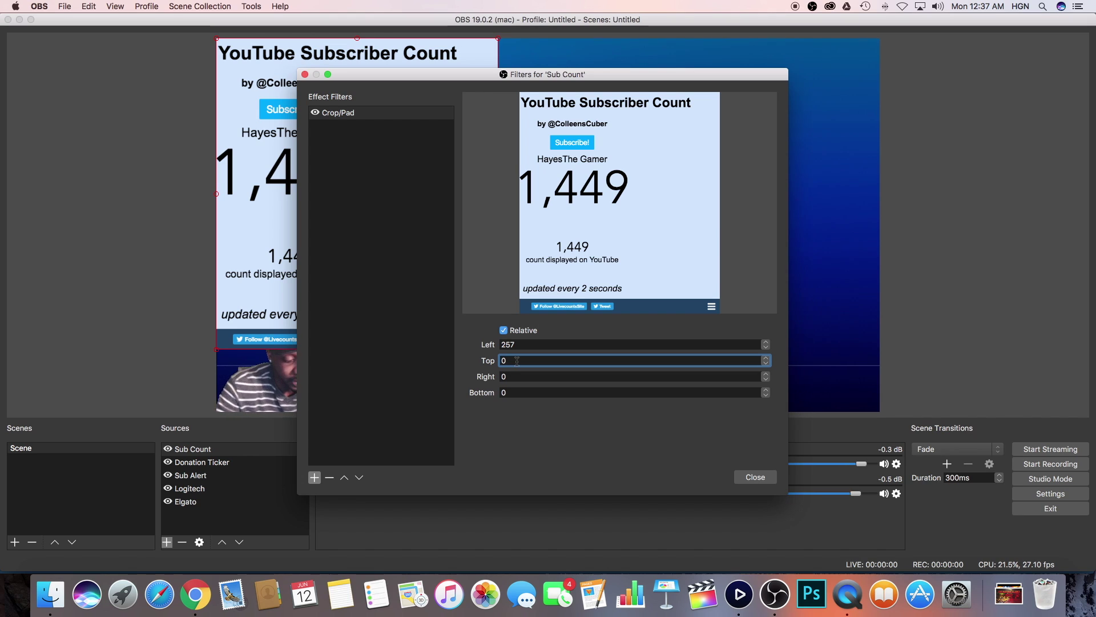
{"action": "type", "text": "212"}
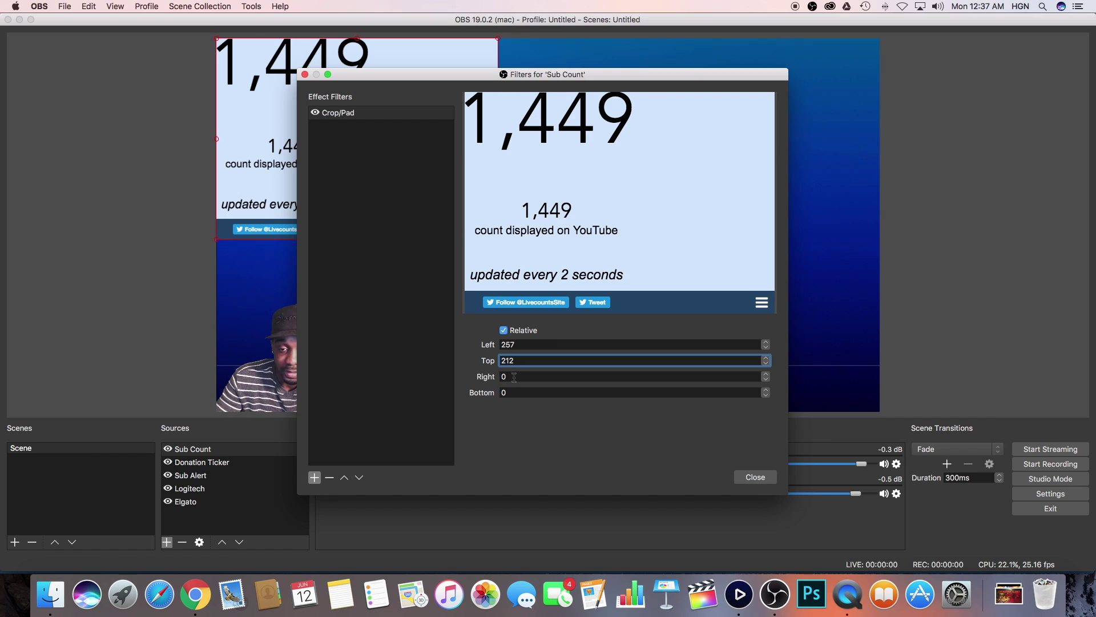
{"action": "key", "text": "Tab"}
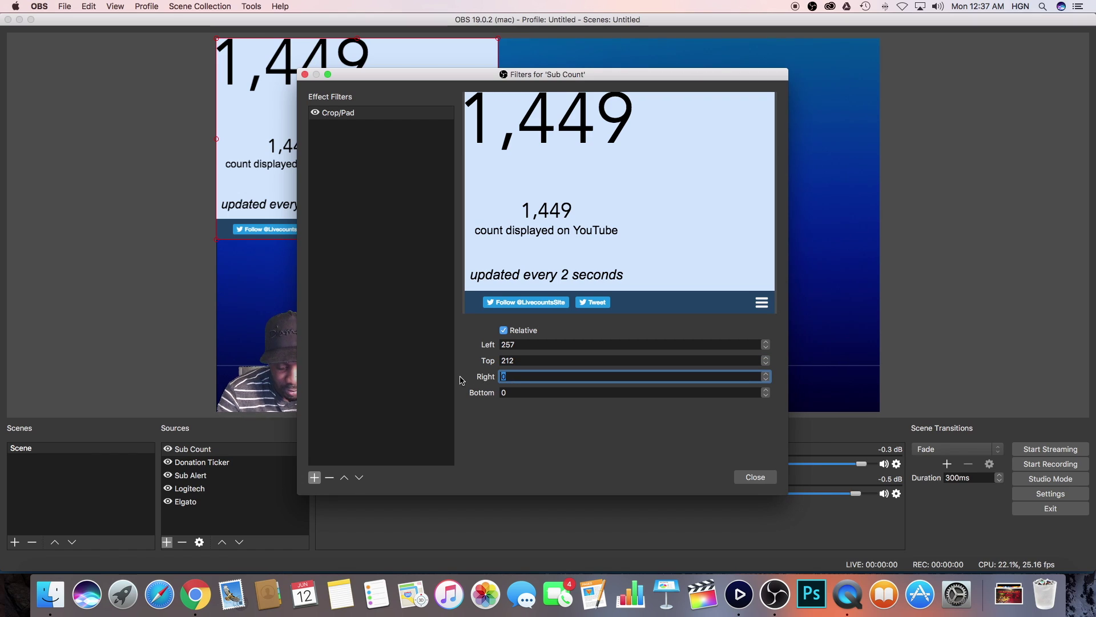
{"action": "type", "text": "2"}
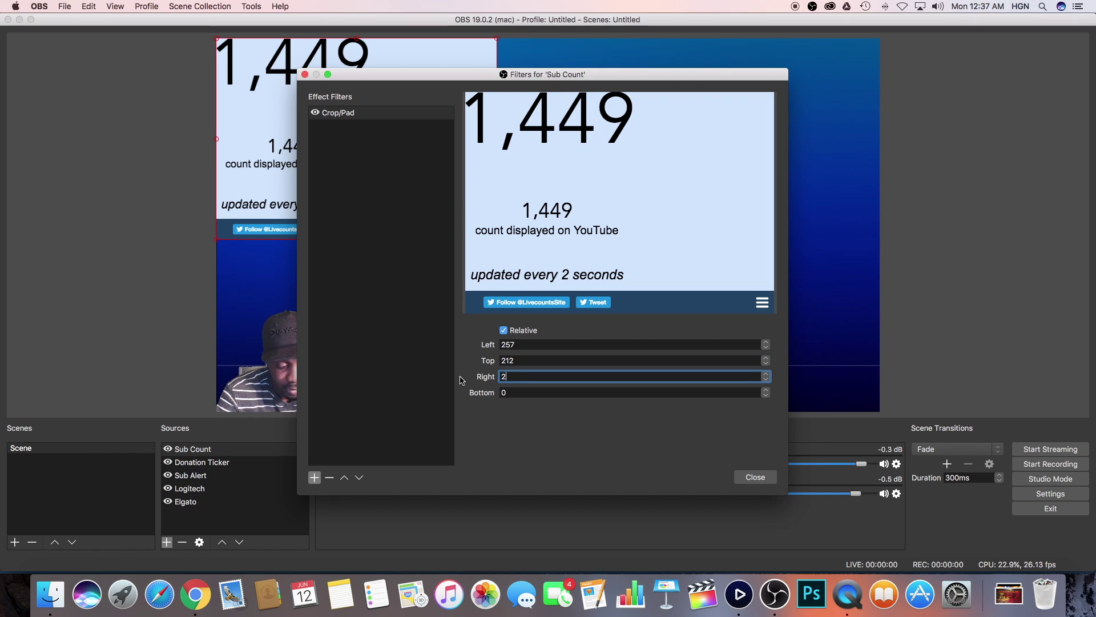
{"action": "type", "text": "5"}
{"action": "key", "text": "BackSpace"}
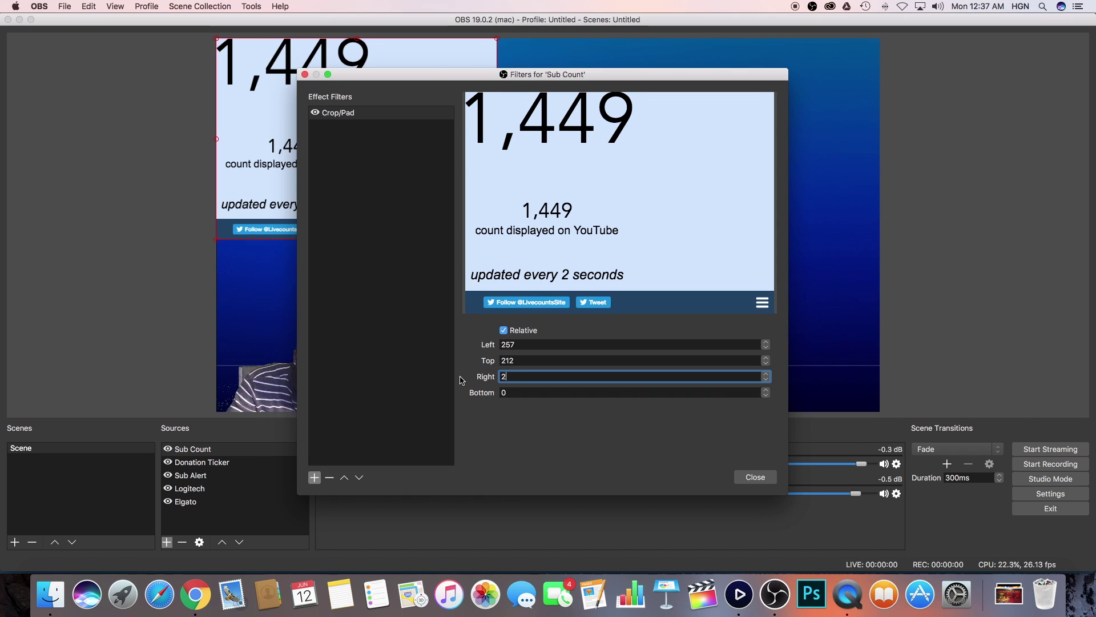
{"action": "type", "text": "49"}
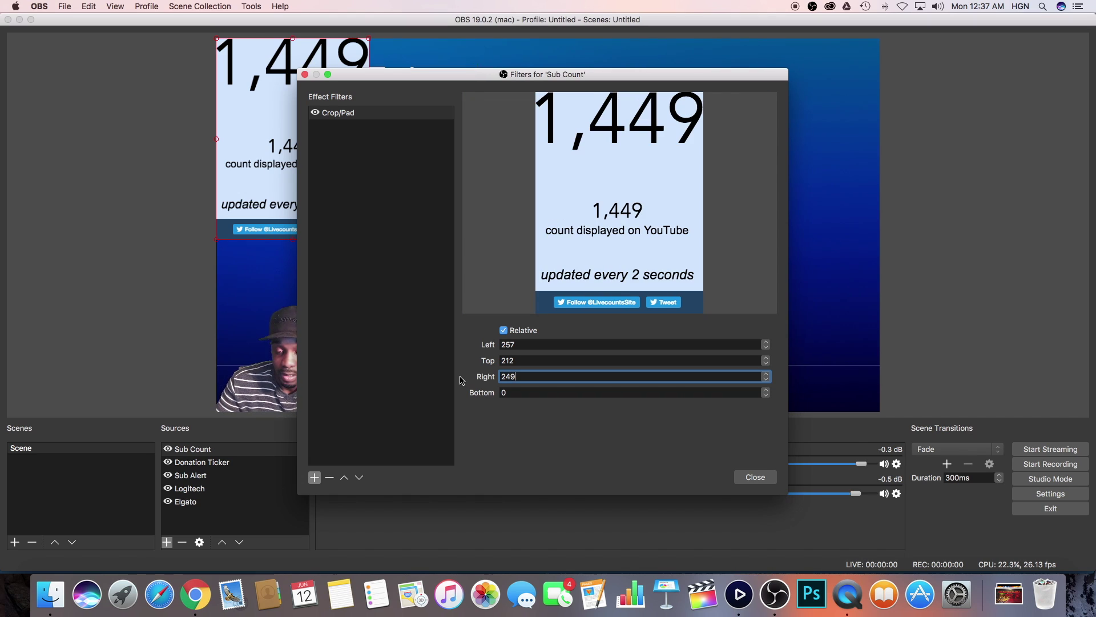
{"action": "key", "text": "Tab"}
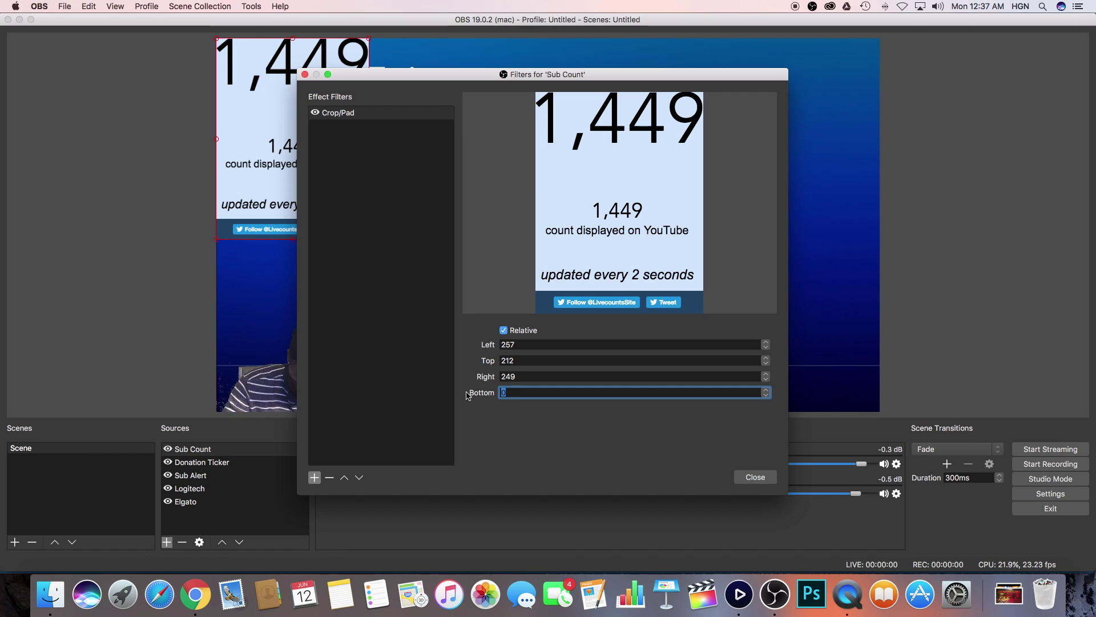
{"action": "type", "text": "298"}
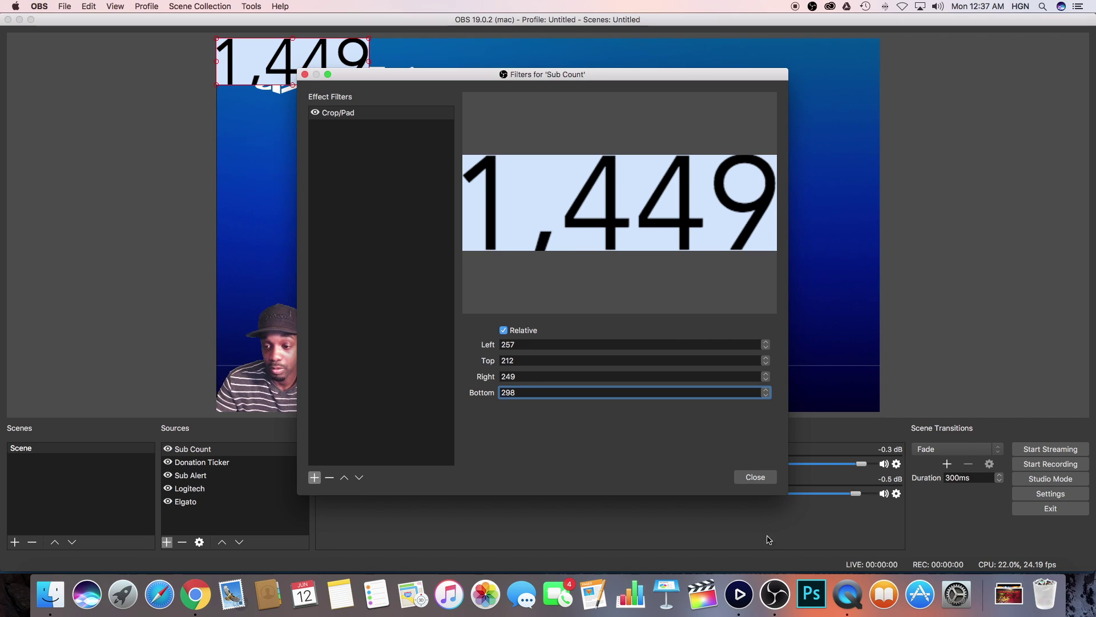
{"action": "left_click", "coordinate": [756, 476]}
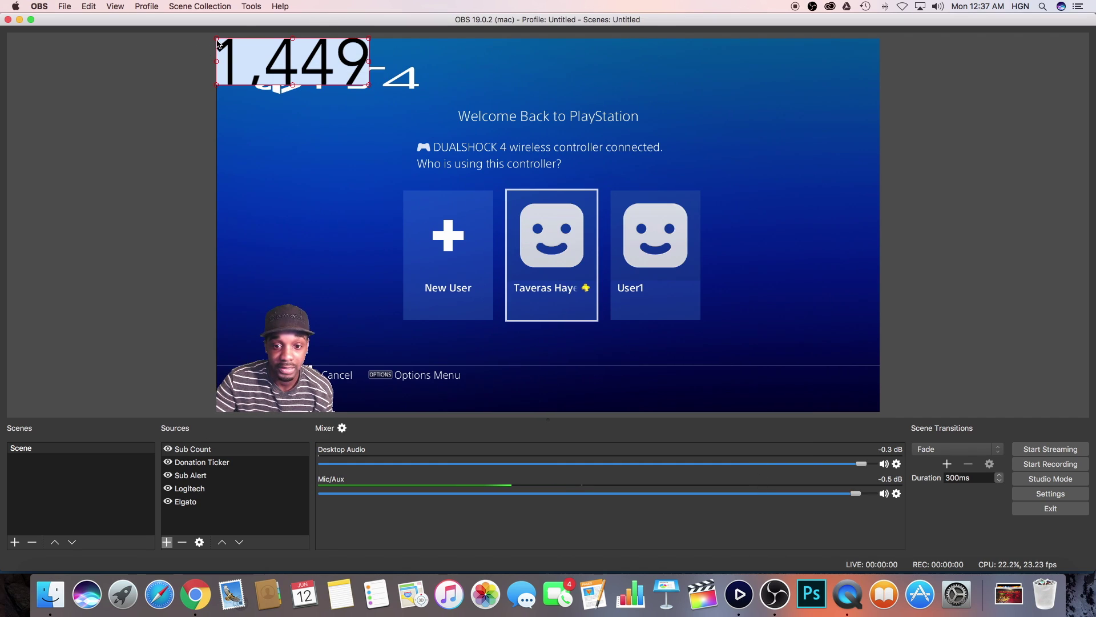
Shrink the subscriber count to a small number below the webcam and slightly enlarge the webcam
{"action": "left_click_drag", "start_coordinate": [218, 39], "coordinate": [307, 408]}
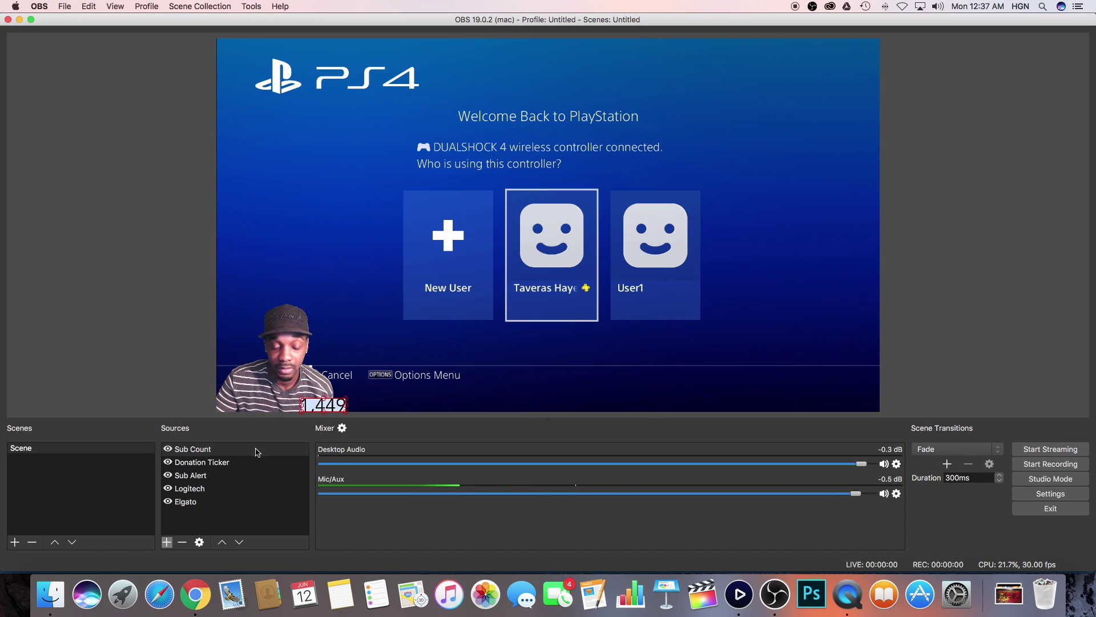
{"action": "left_click", "coordinate": [197, 489]}
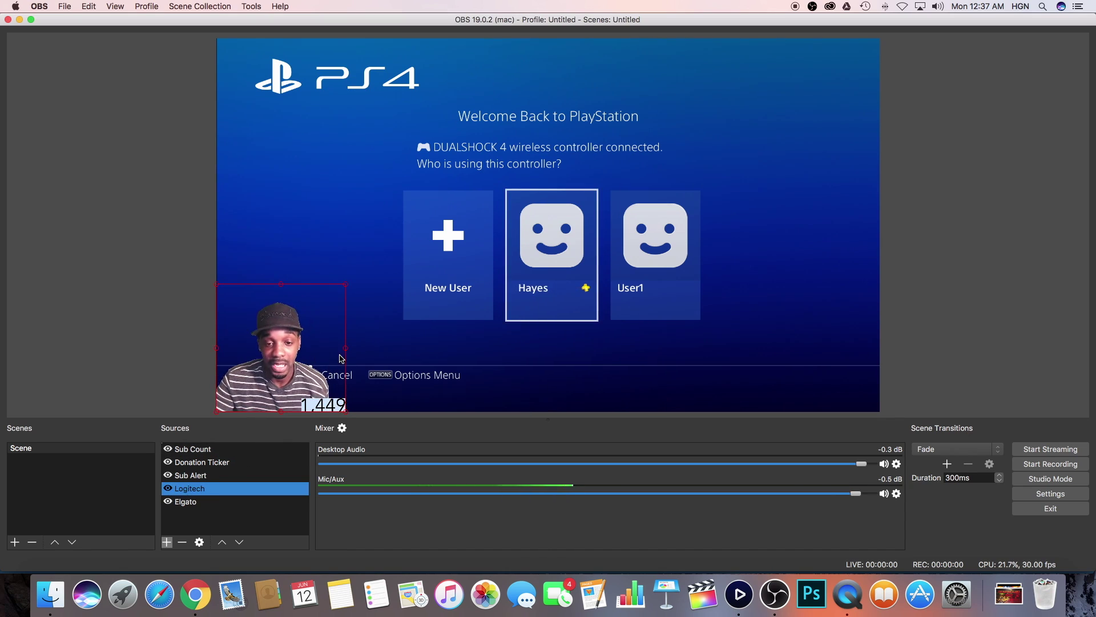
{"action": "left_click_drag", "start_coordinate": [344, 285], "coordinate": [349, 288]}
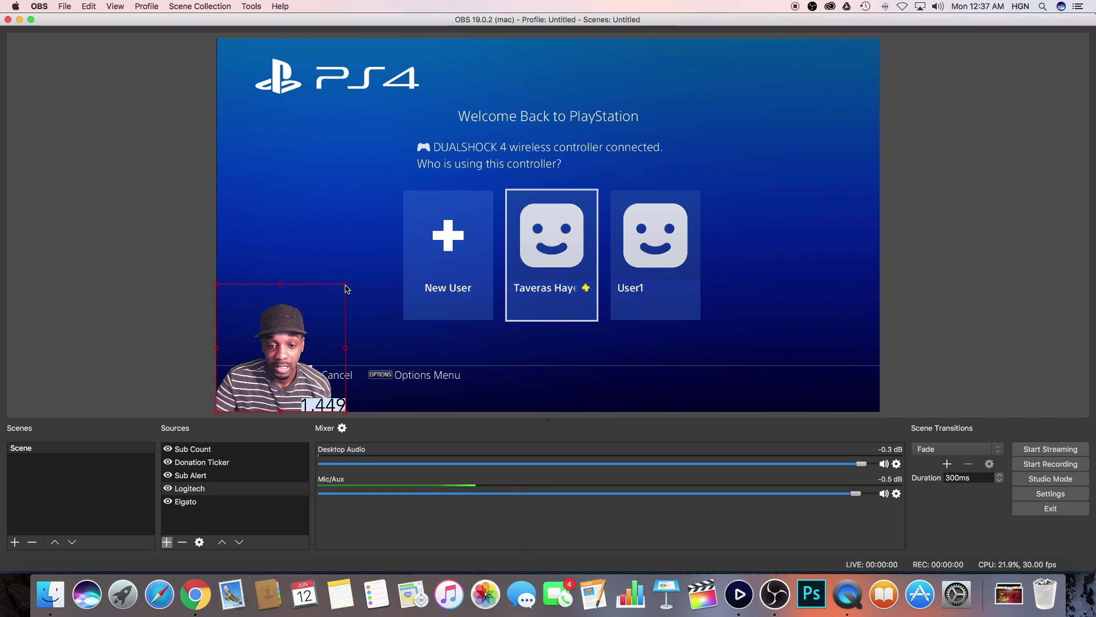
{"action": "left_click", "coordinate": [201, 476]}
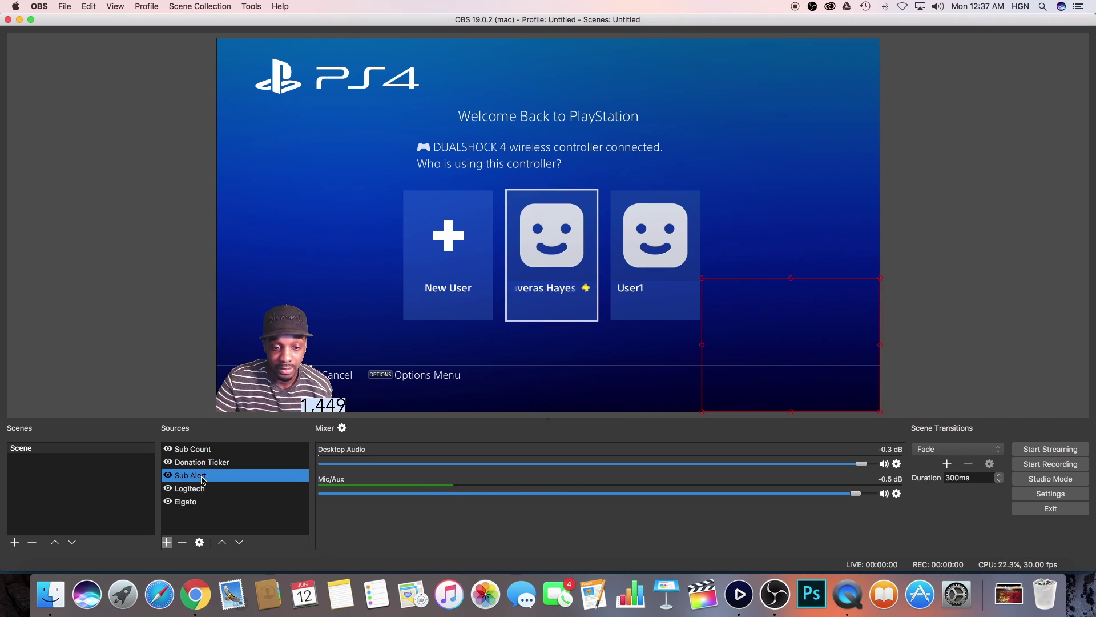
{"action": "left_click", "coordinate": [203, 449]}
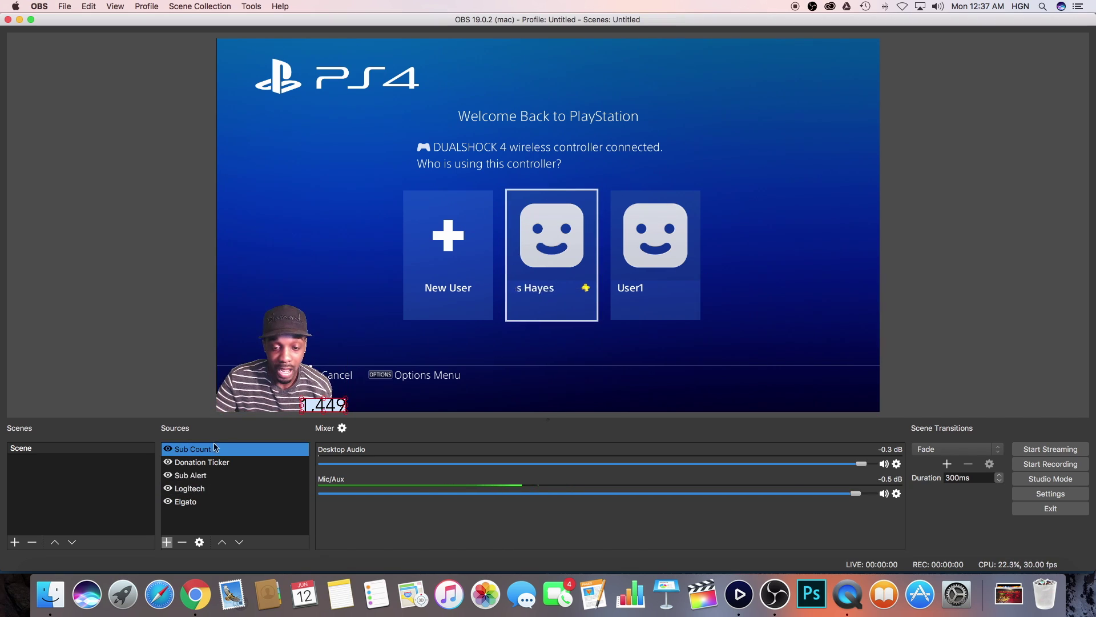
{"action": "left_click", "coordinate": [299, 402]}
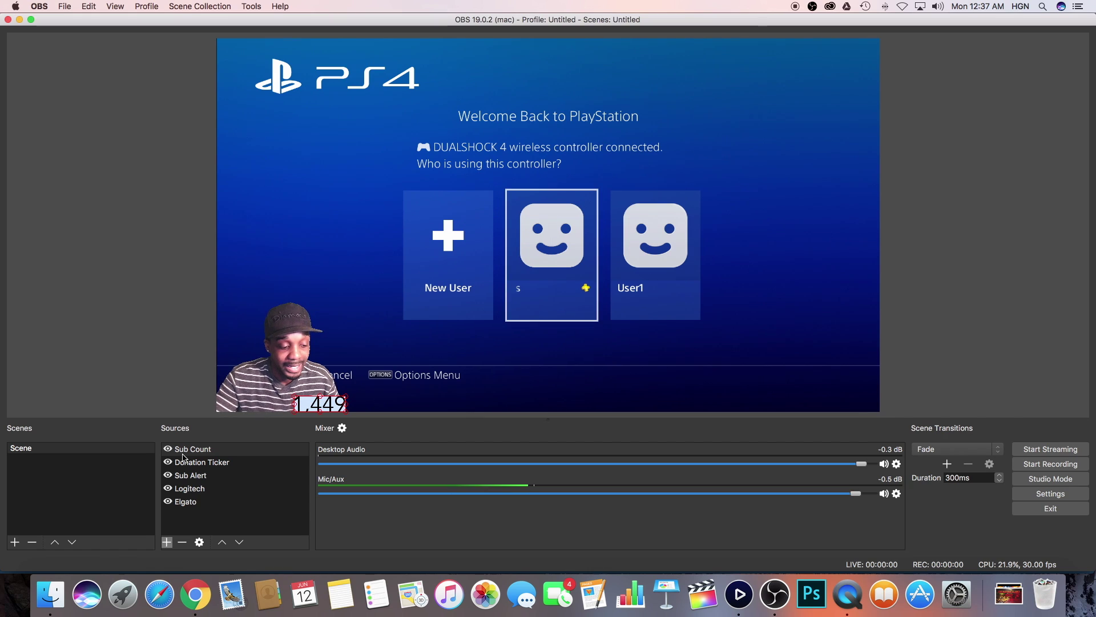
{"action": "left_click", "coordinate": [168, 542]}
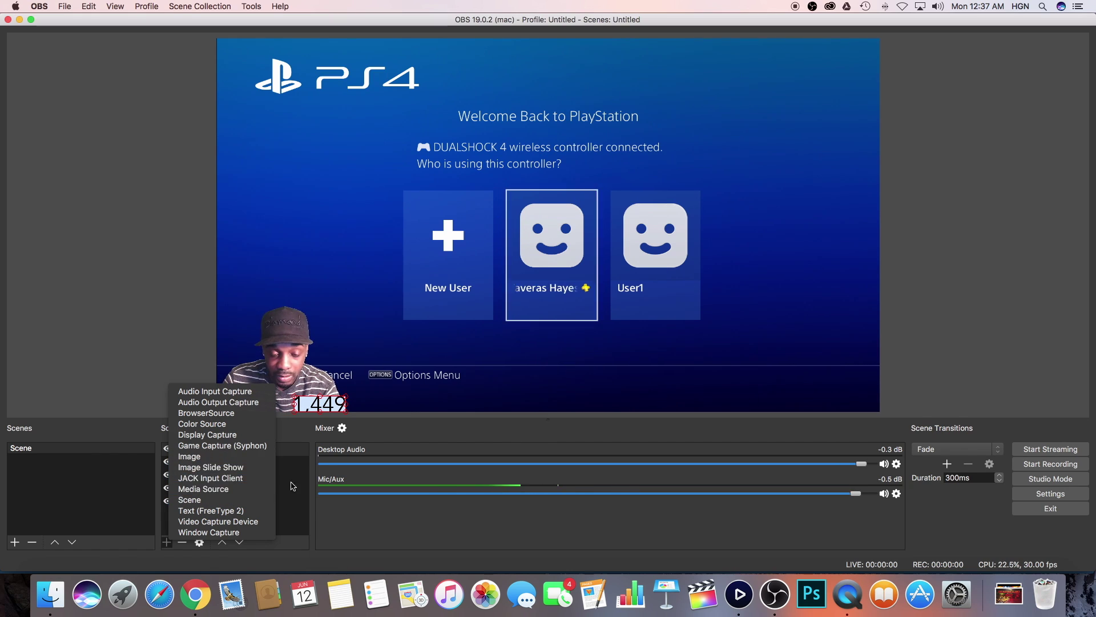
Add an image source named 'Overlay' that loads hayes-overlay.png from Downloads
{"action": "left_click", "coordinate": [216, 458]}
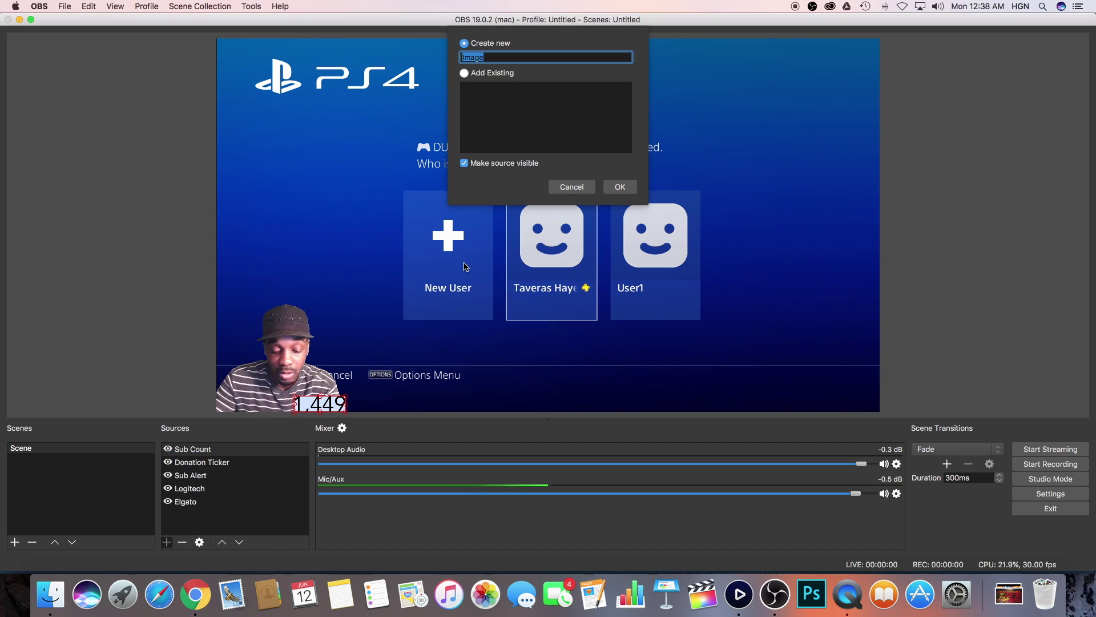
{"action": "type", "text": "Over"}
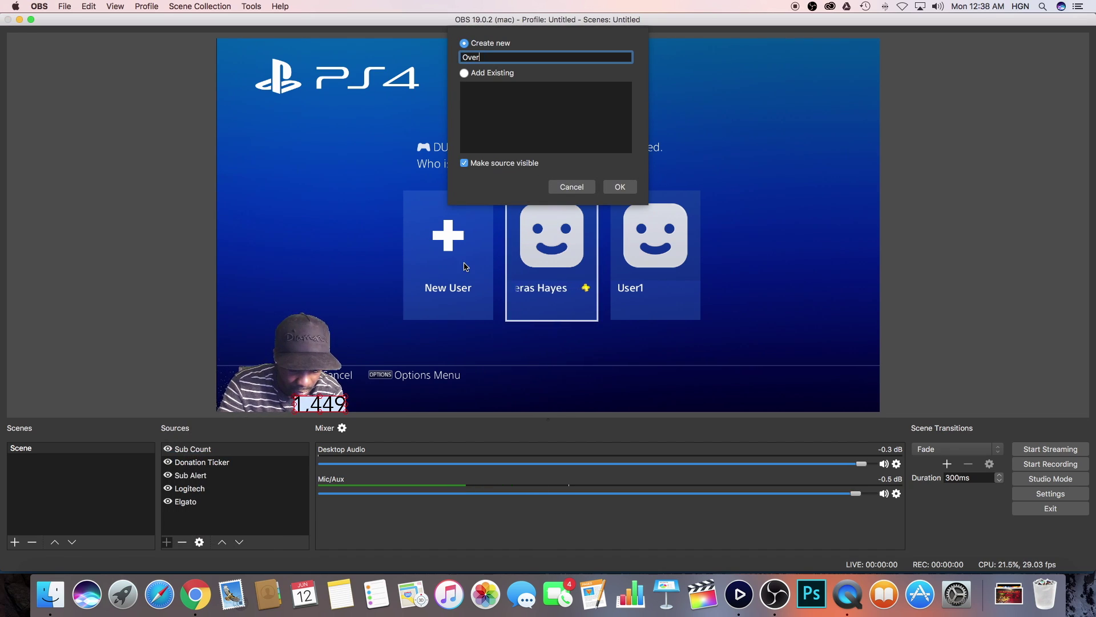
{"action": "type", "text": "lay"}
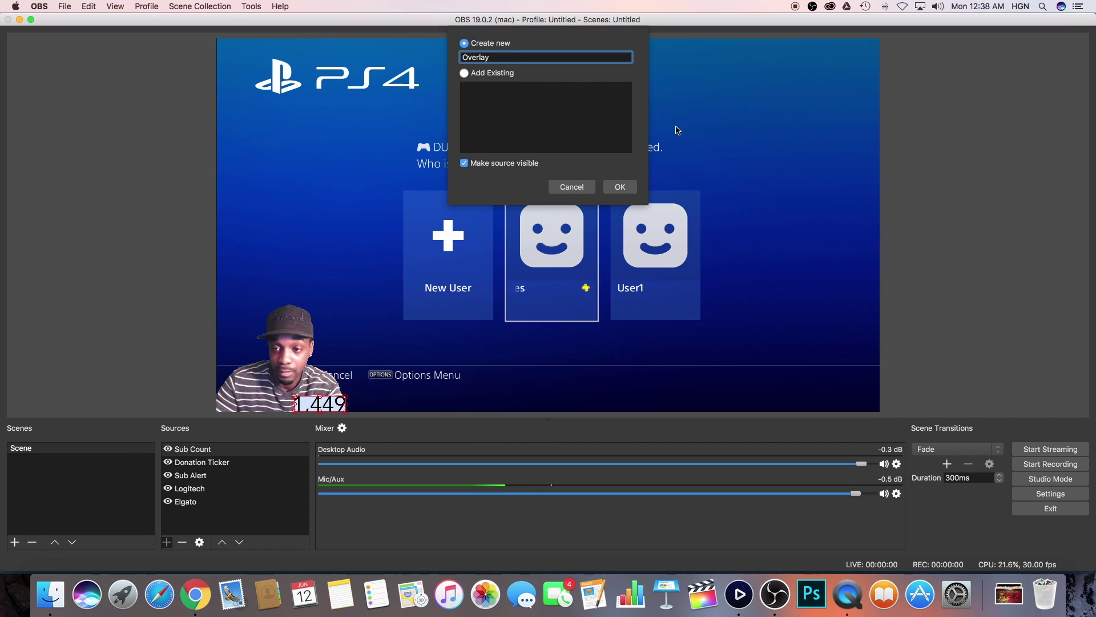
{"action": "left_click", "coordinate": [621, 188]}
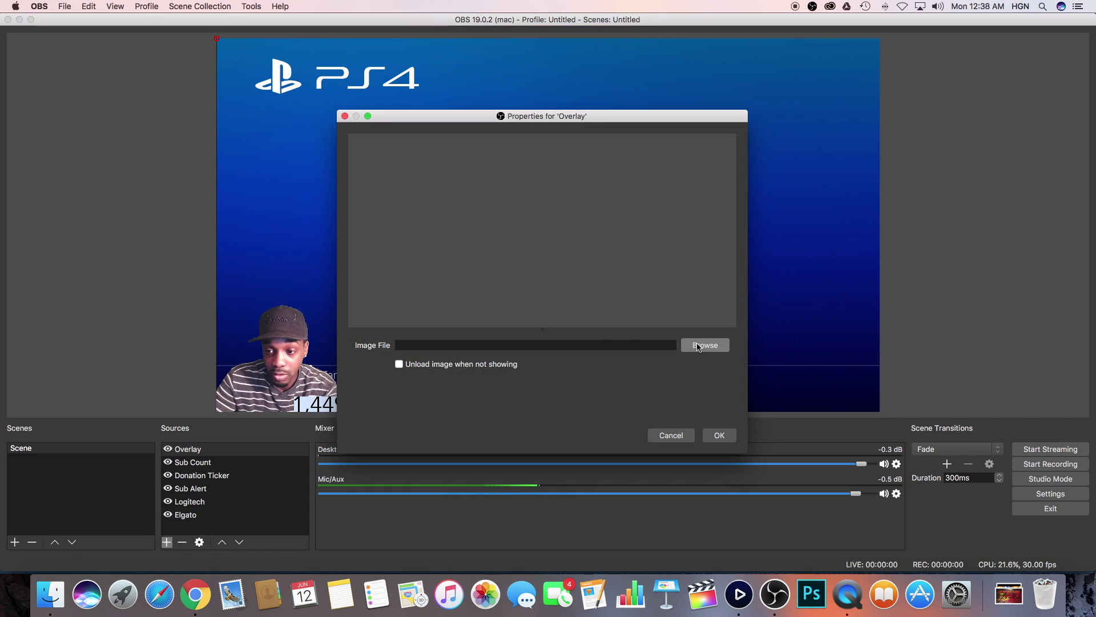
{"action": "left_click", "coordinate": [706, 345]}
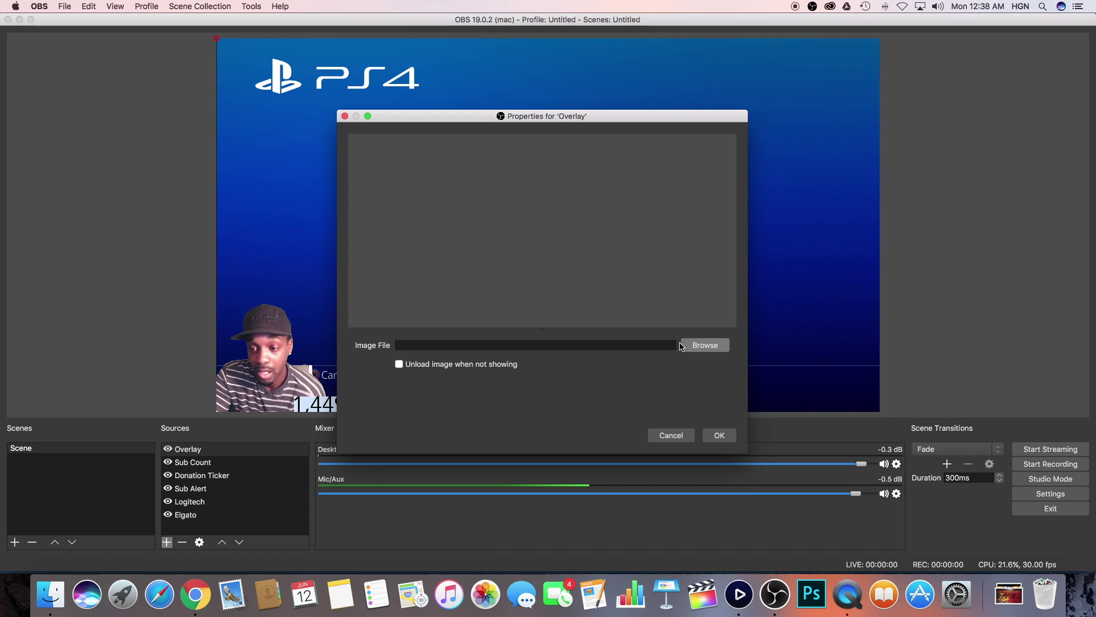
{"action": "left_click", "coordinate": [714, 345]}
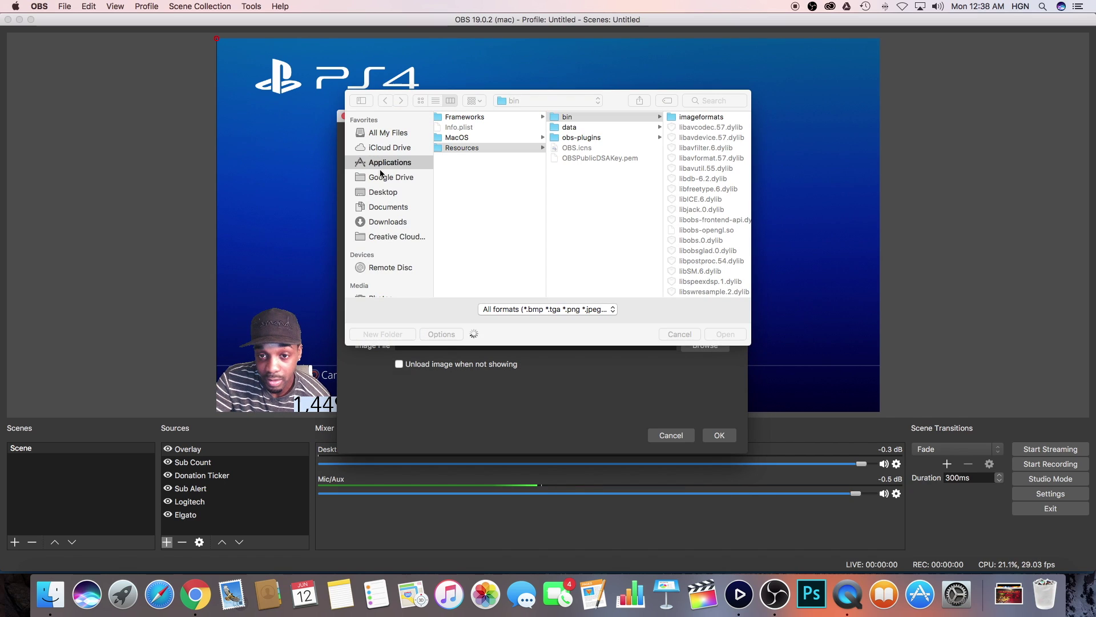
{"action": "left_click", "coordinate": [392, 209]}
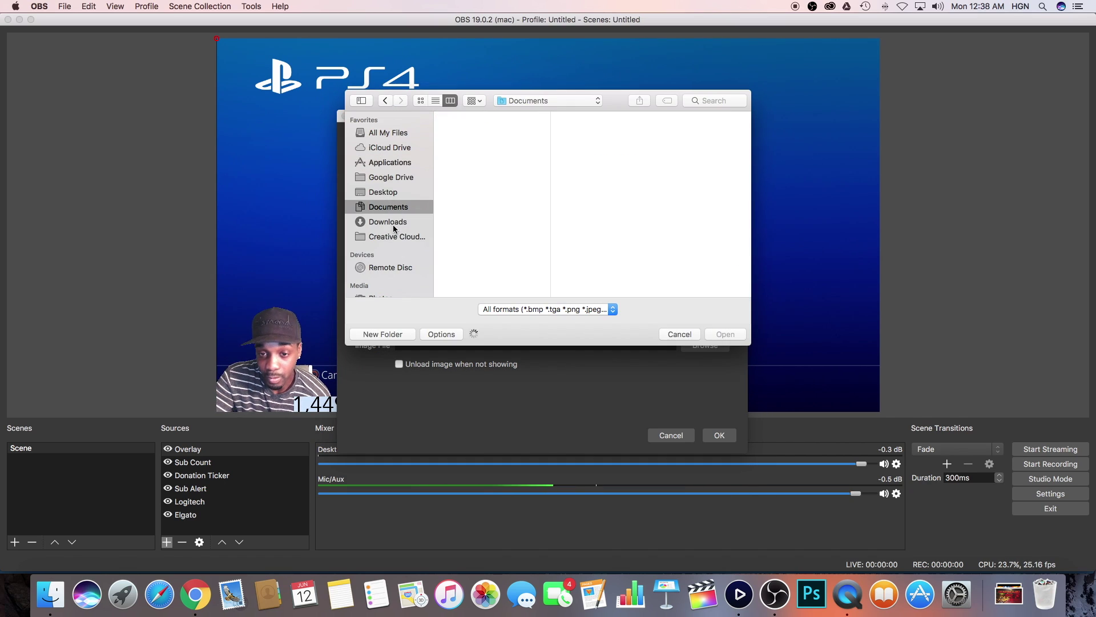
{"action": "left_click", "coordinate": [399, 223]}
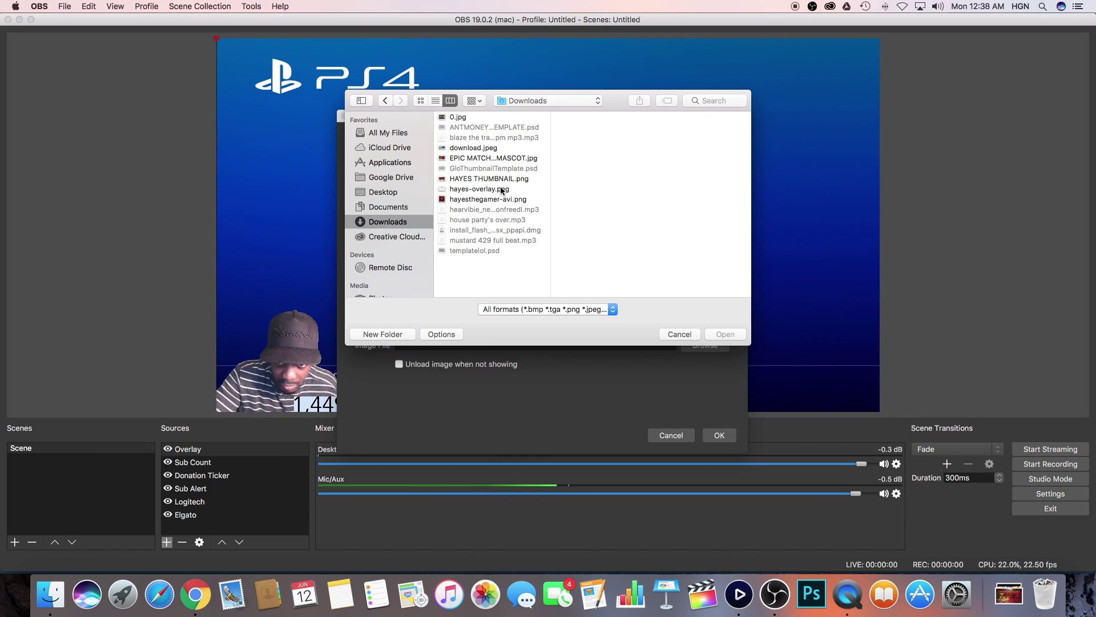
{"action": "left_click", "coordinate": [490, 192]}
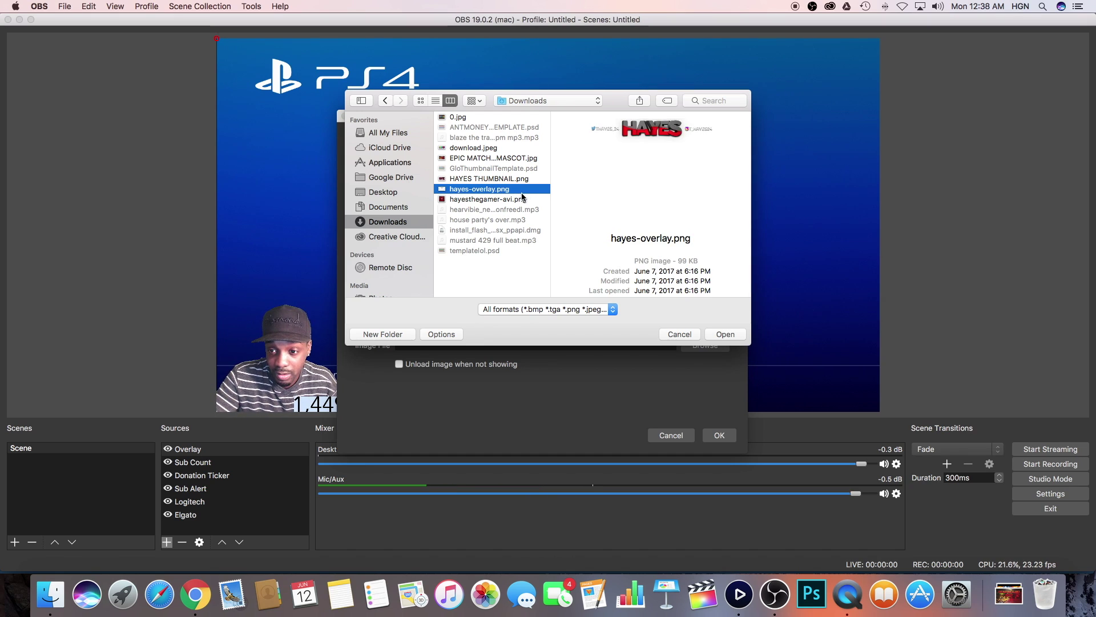
{"action": "left_click", "coordinate": [726, 335]}
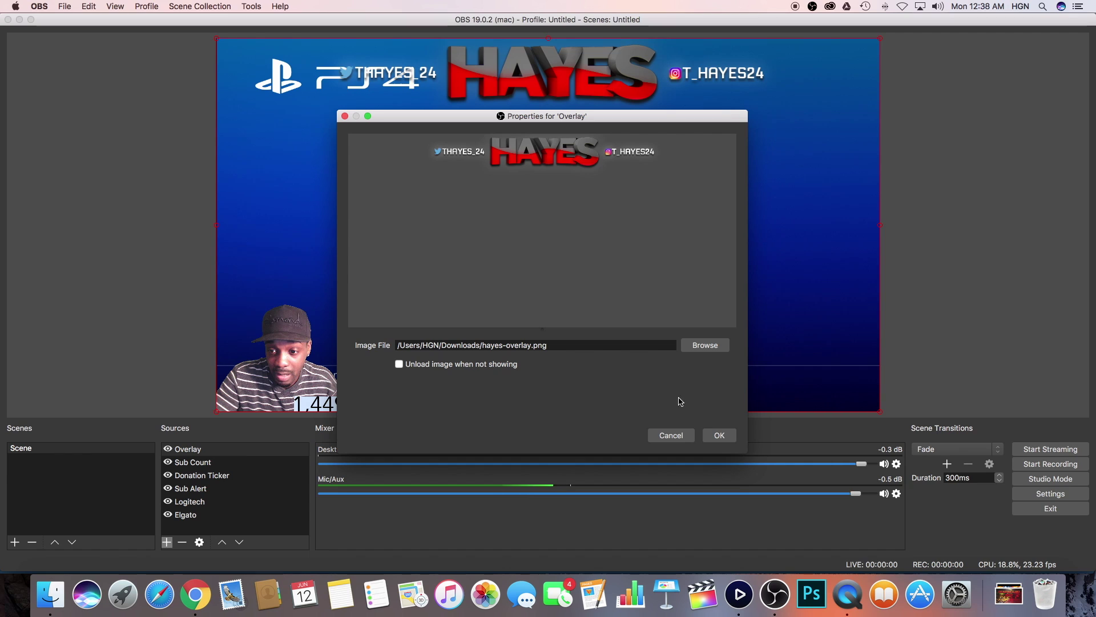
{"action": "left_click", "coordinate": [719, 435]}
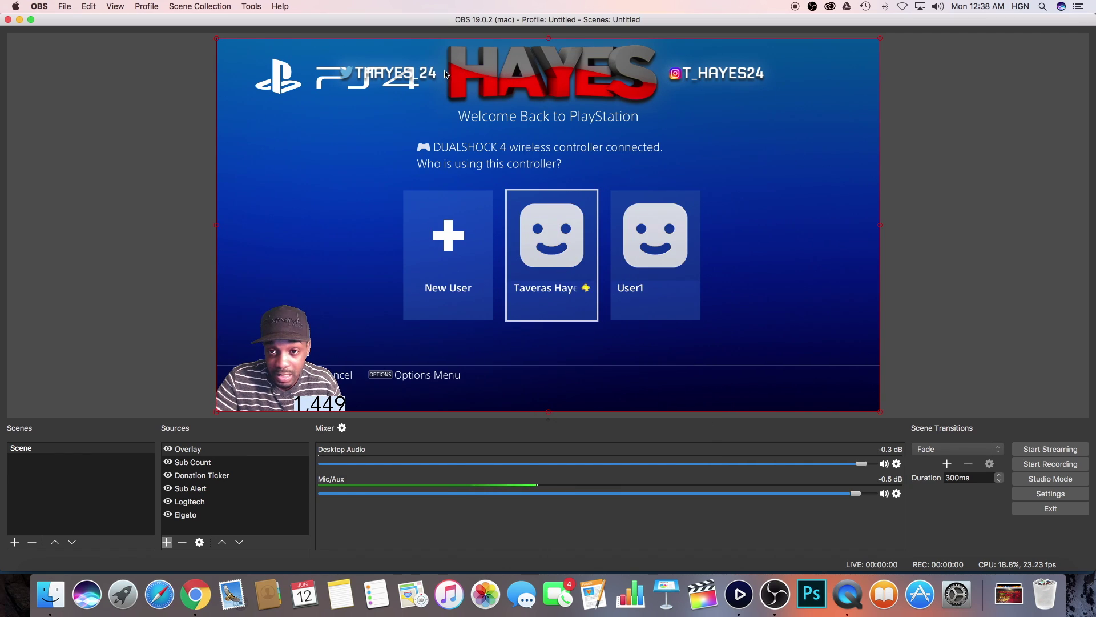
Shrink the HAYES overlay banner to fit along the top of the PS4 capture
{"action": "left_click_drag", "start_coordinate": [217, 38], "coordinate": [484, 81]}
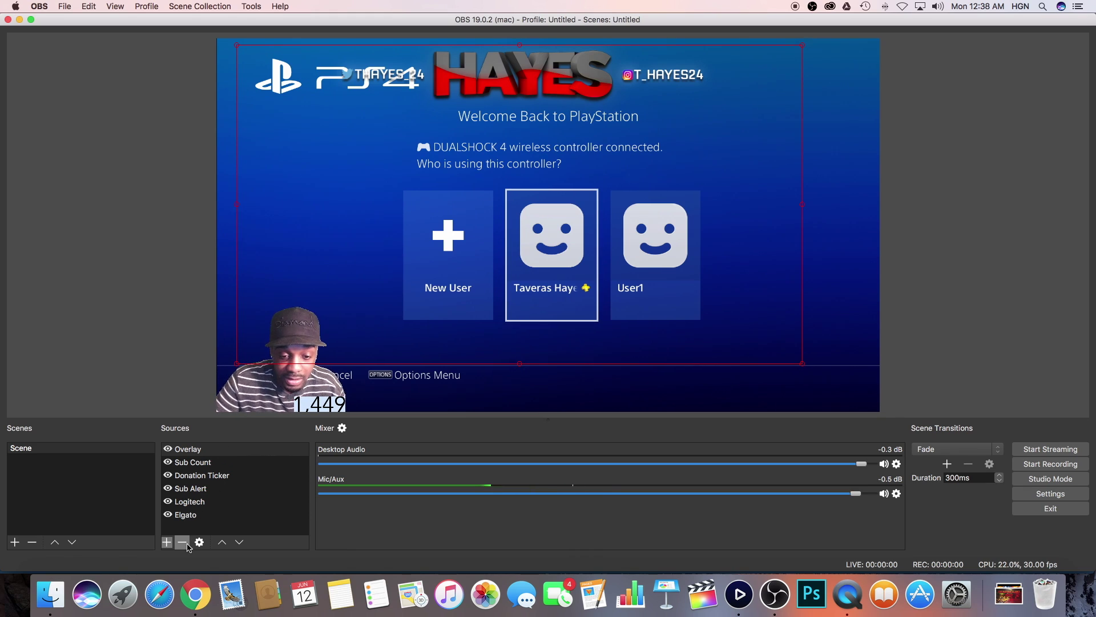
Add a 'Donation Alert' browser source with default settings, then show the Streamlabs Donation Ticker page in Chrome
{"action": "left_click", "coordinate": [167, 542]}
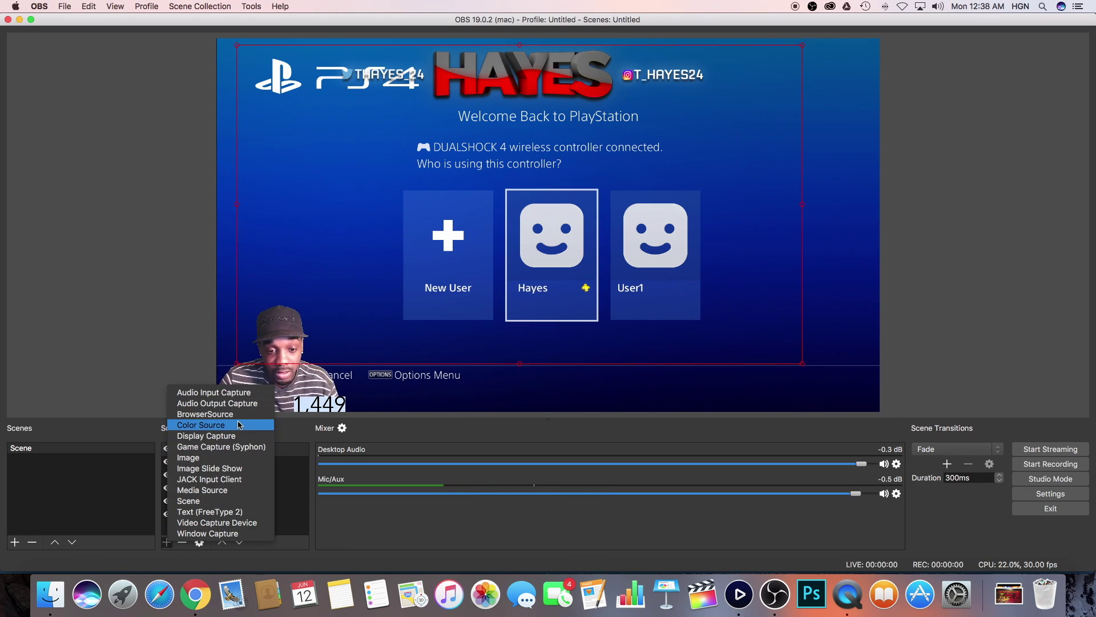
{"action": "left_click", "coordinate": [222, 412]}
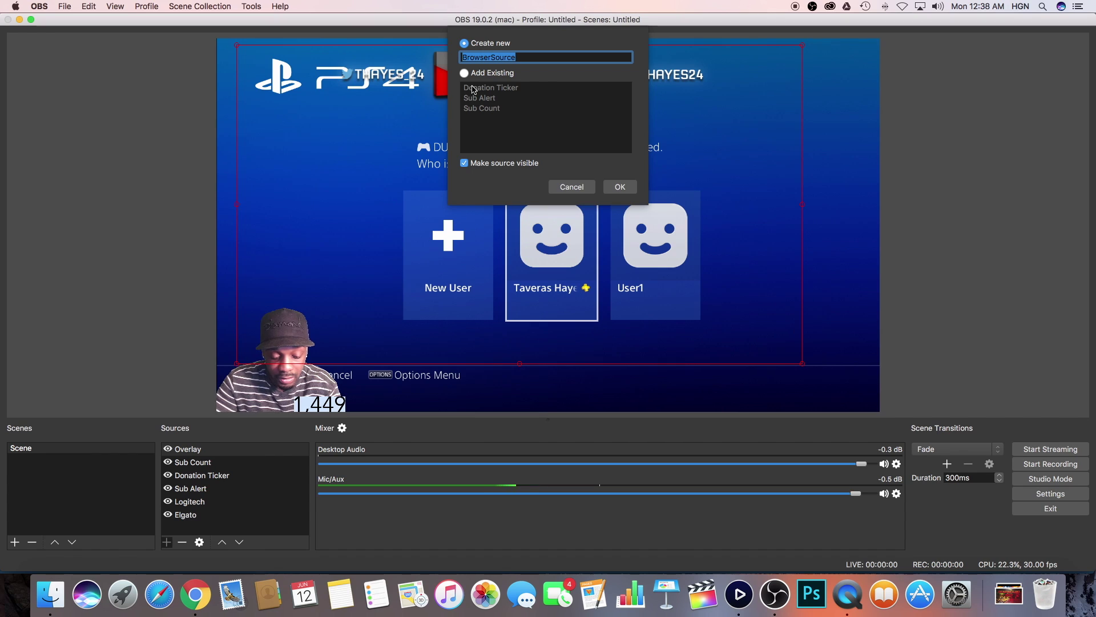
{"action": "type", "text": "Donation Alert"}
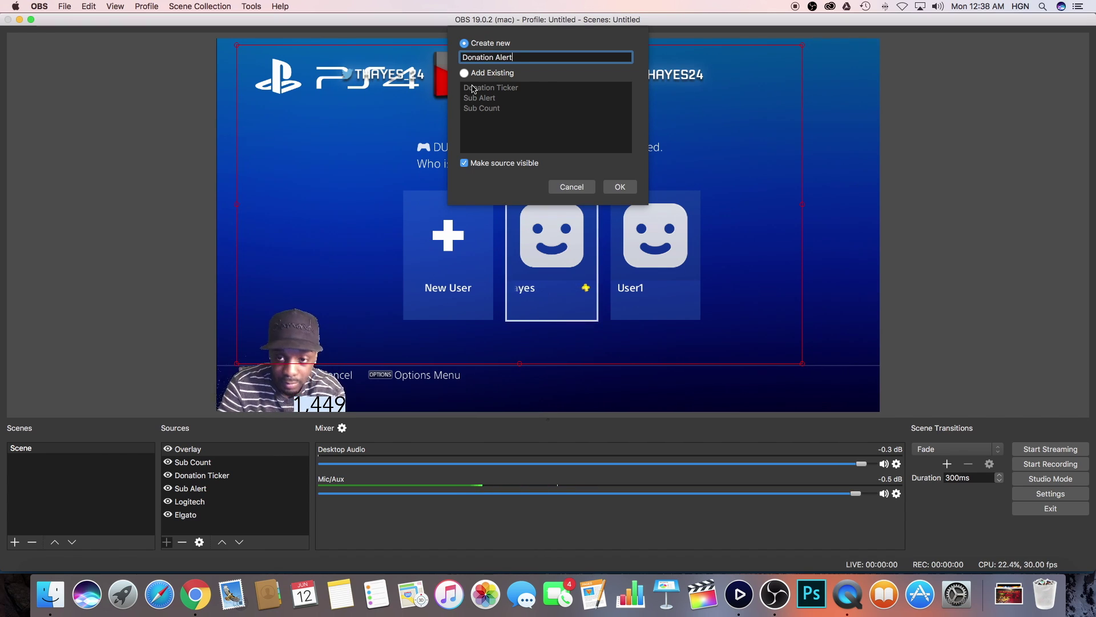
{"action": "left_click", "coordinate": [620, 187]}
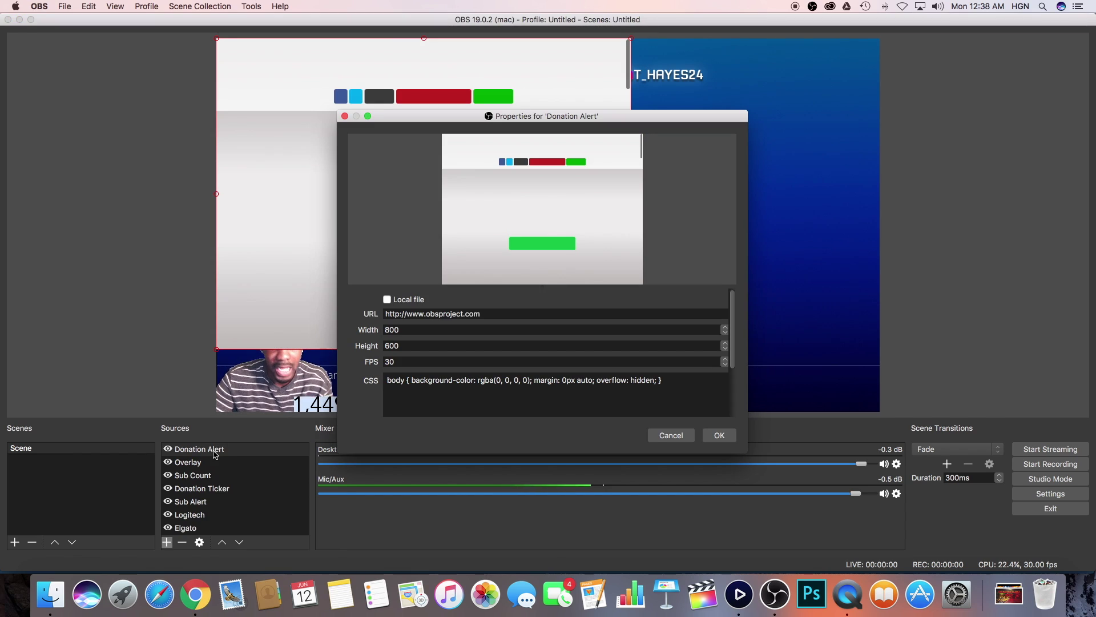
{"action": "left_click", "coordinate": [720, 435]}
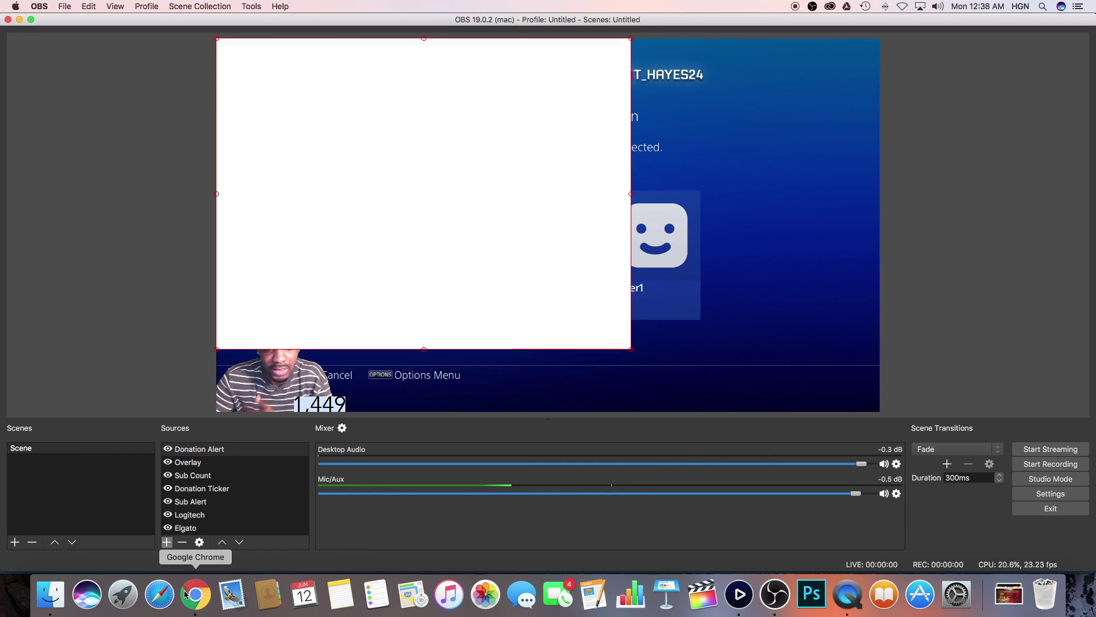
{"action": "left_click", "coordinate": [207, 596]}
{"action": "left_click", "coordinate": [138, 27]}
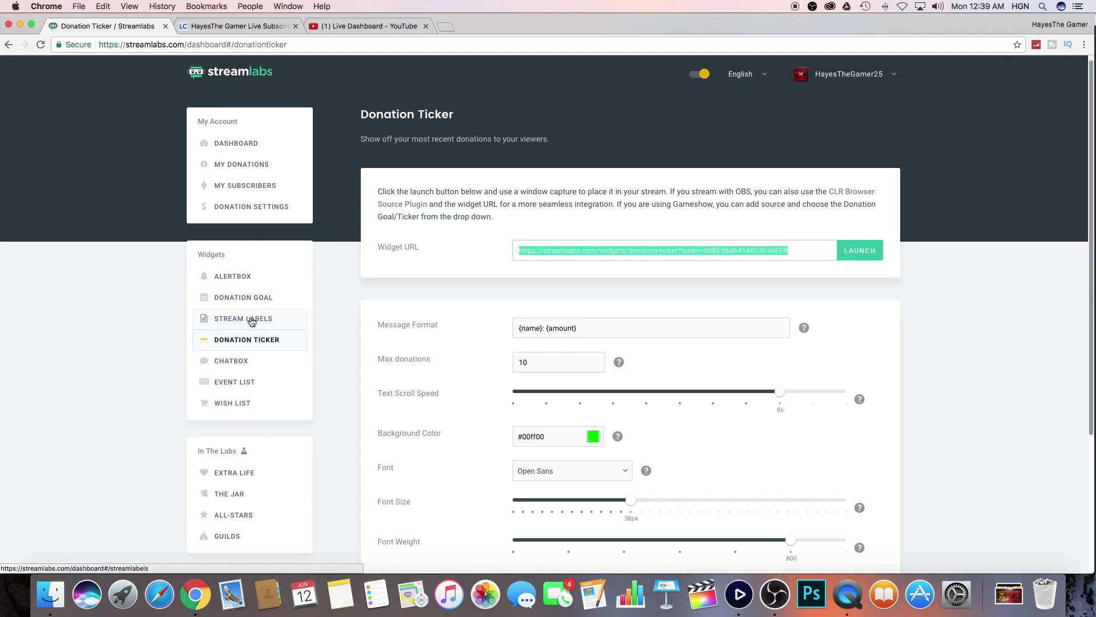
Limit the Streamlabs Alert Box to donations by turning off Follows, Subscriptions and Hosts
{"action": "left_click", "coordinate": [241, 280]}
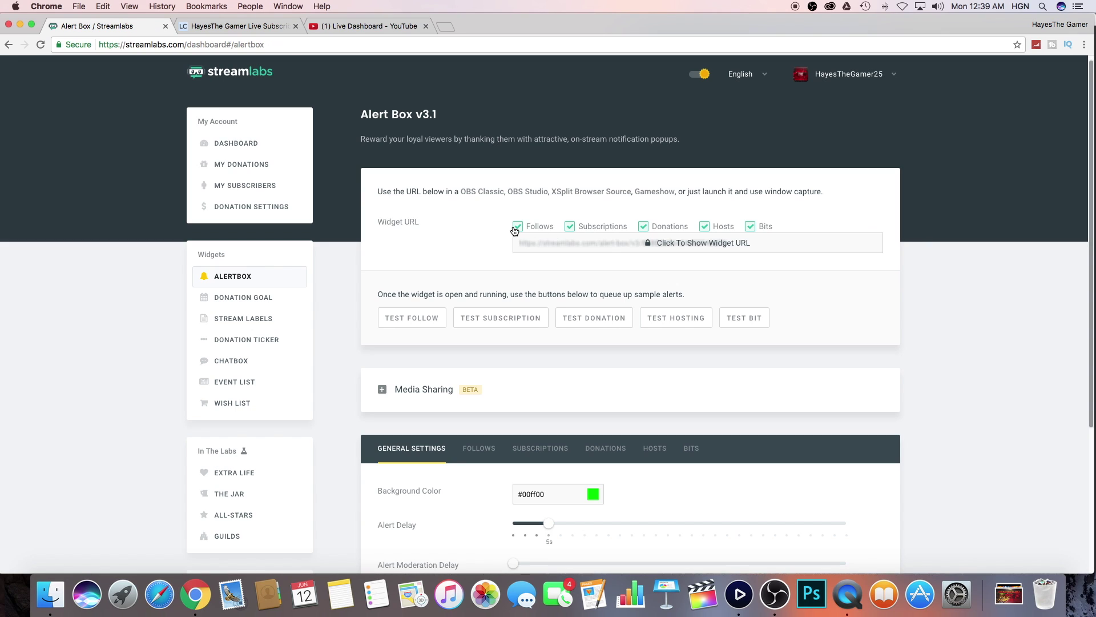
{"action": "left_click", "coordinate": [516, 227]}
{"action": "left_click", "coordinate": [569, 227]}
{"action": "left_click", "coordinate": [705, 227]}
Reveal the Alert Box widget URL and select all of it for copying
{"action": "left_click", "coordinate": [653, 244]}
{"action": "left_click_drag", "start_coordinate": [745, 242], "coordinate": [505, 242]}
{"action": "left_click", "coordinate": [506, 243]}
{"action": "triple_click", "coordinate": [514, 240]}
{"action": "key", "text": "super+c"}
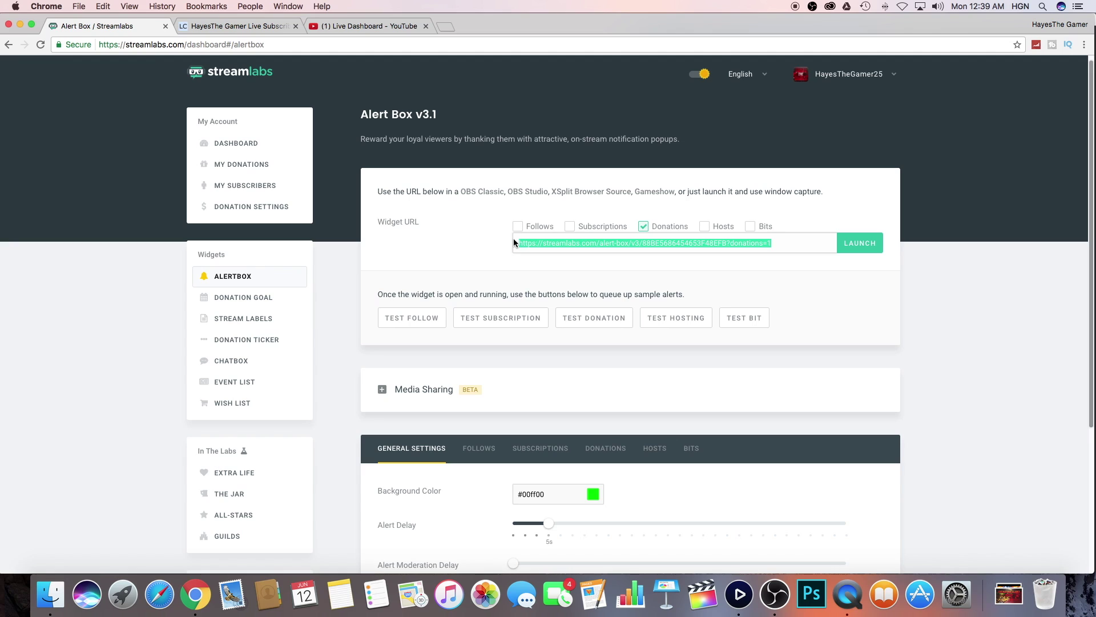
Open the Donation Alert source's properties in OBS
{"action": "left_click", "coordinate": [775, 594]}
{"action": "left_click", "coordinate": [213, 462]}
{"action": "double_click", "coordinate": [214, 448]}
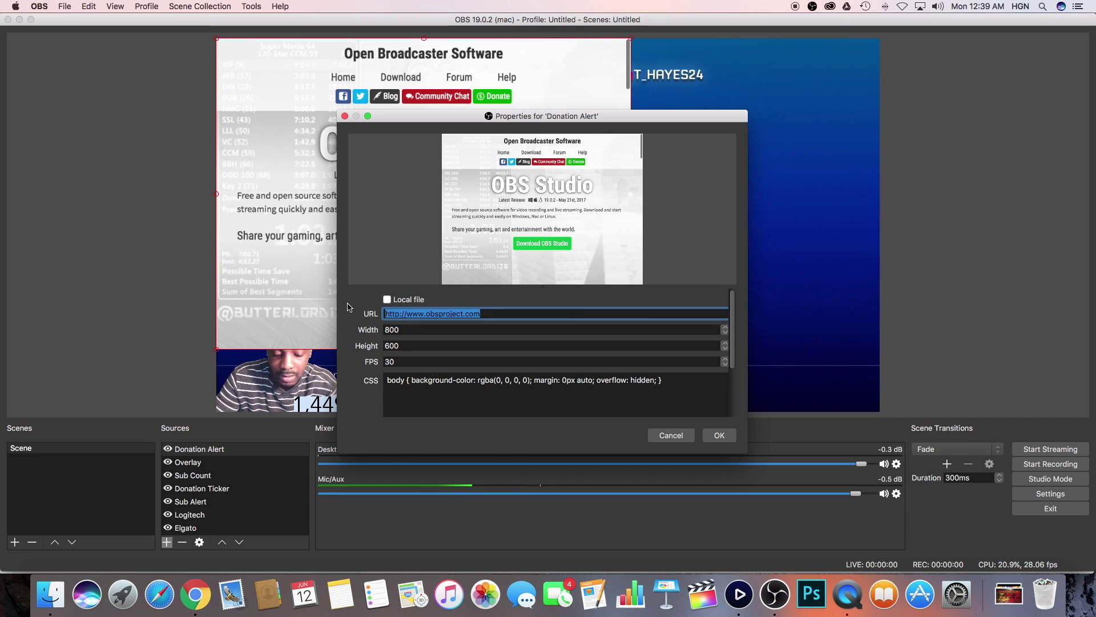
Paste the donations-only alert URL into Donation Alert and shrink it into the bottom-right corner
{"action": "key", "text": "super+v"}
{"action": "left_click", "coordinate": [720, 435]}
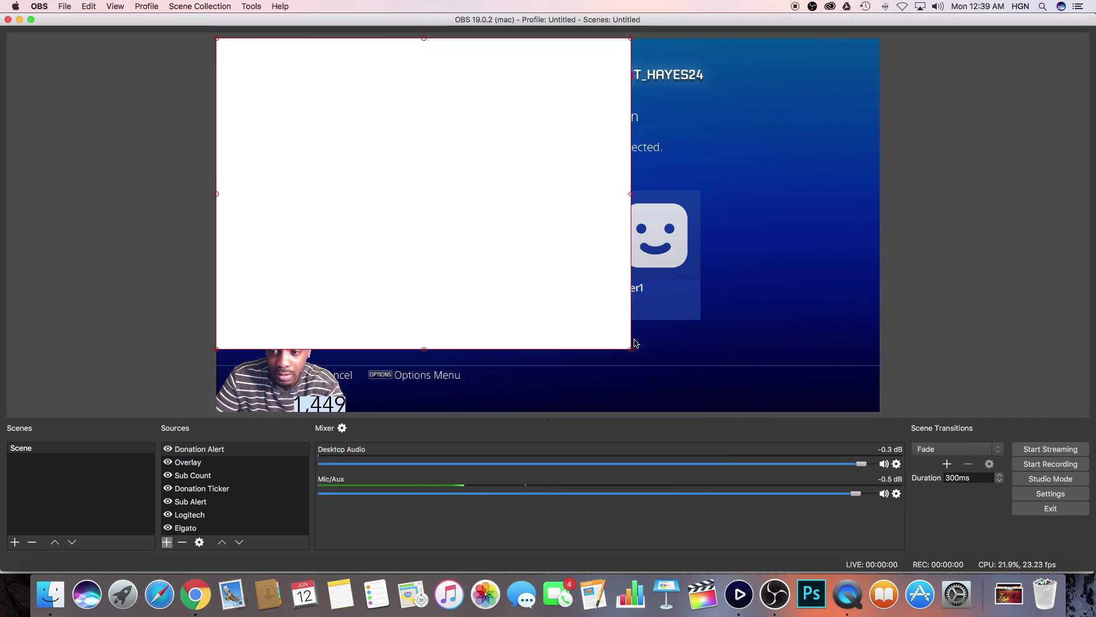
{"action": "left_click_drag", "start_coordinate": [662, 263], "coordinate": [687, 276]}
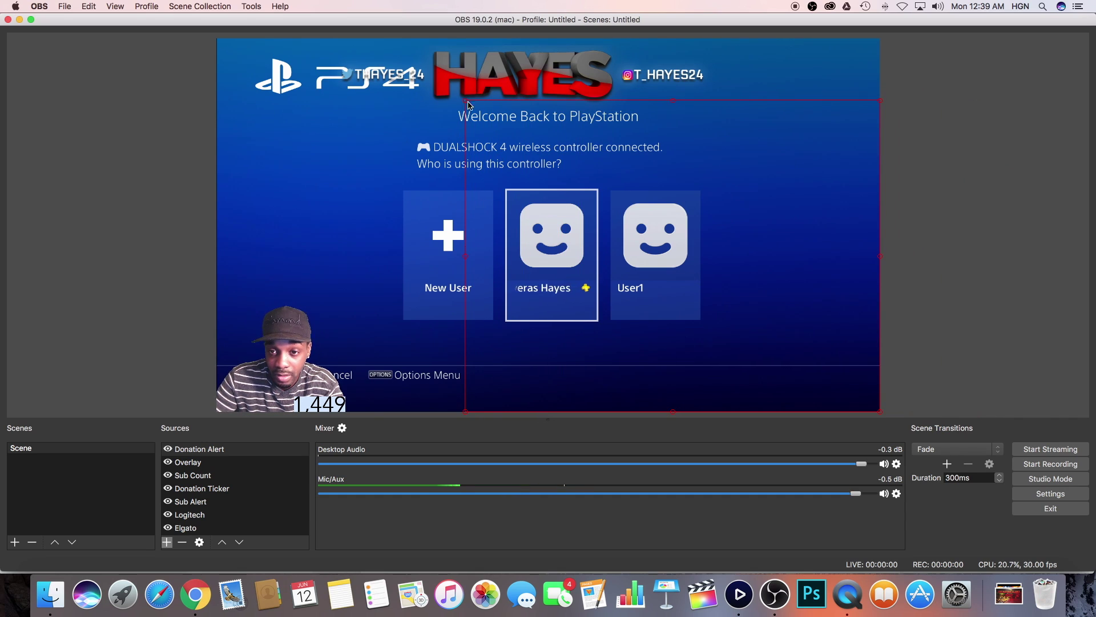
{"action": "left_click_drag", "start_coordinate": [466, 101], "coordinate": [676, 259]}
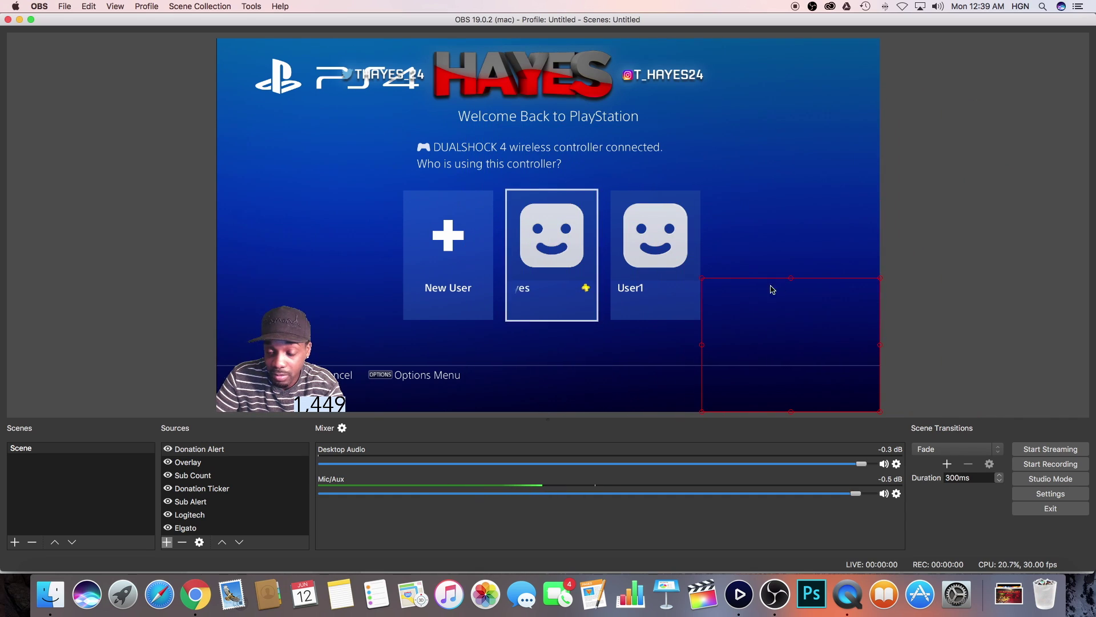
{"action": "left_click", "coordinate": [208, 594]}
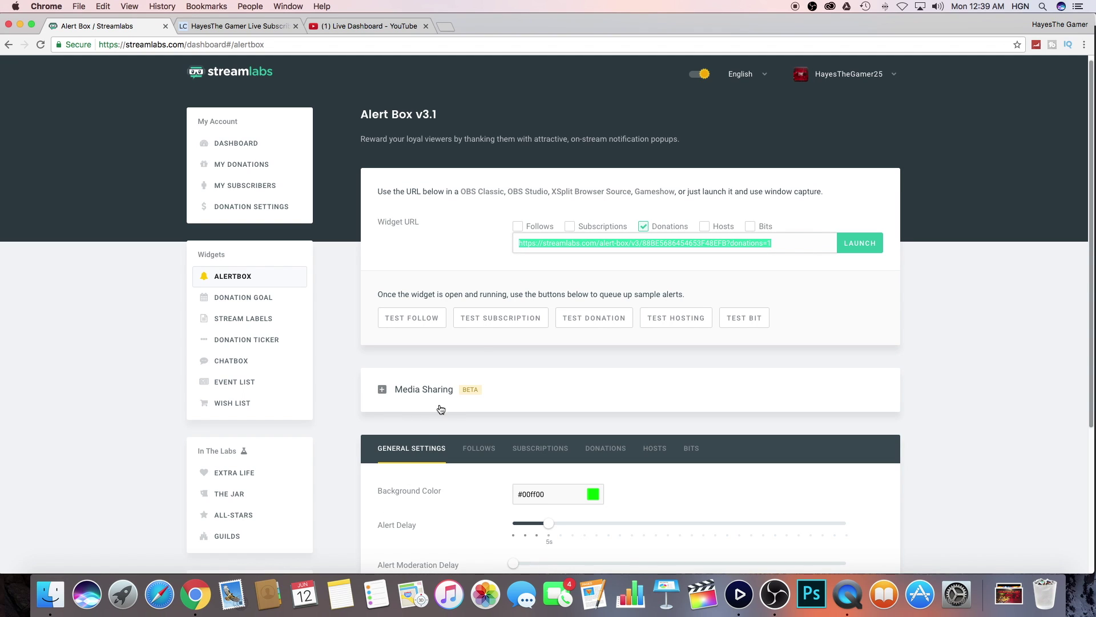
Fire a Streamlabs test donation and watch the $72 alert play in OBS's preview
{"action": "left_click", "coordinate": [581, 318]}
{"action": "left_click", "coordinate": [775, 595]}
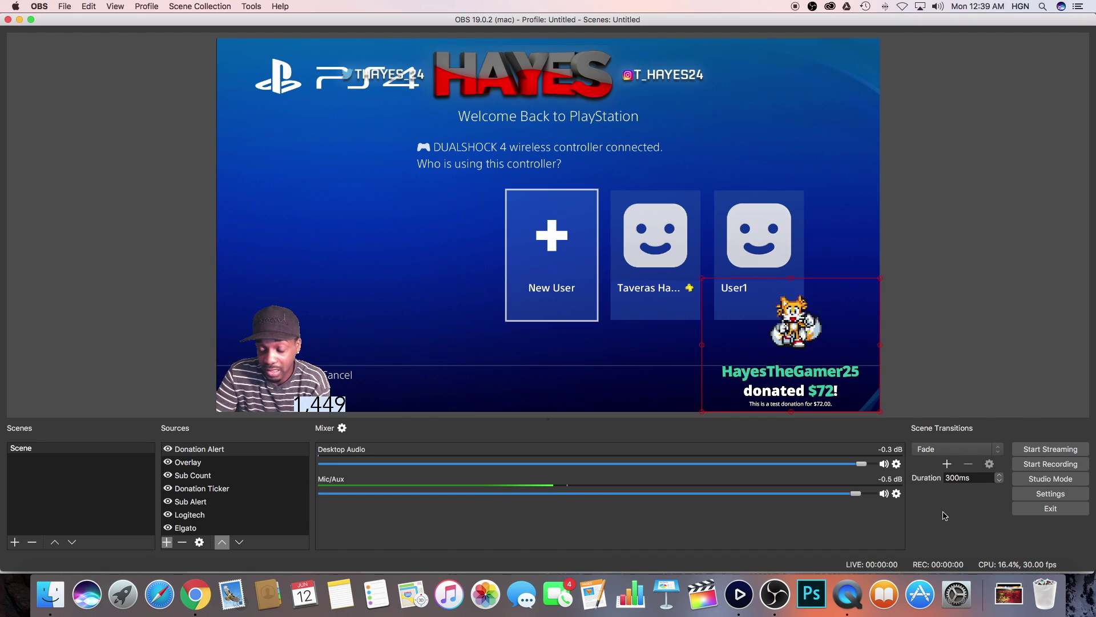
Set the OBS stream service to YouTube / YouTube Gaming
{"action": "left_click", "coordinate": [1072, 498]}
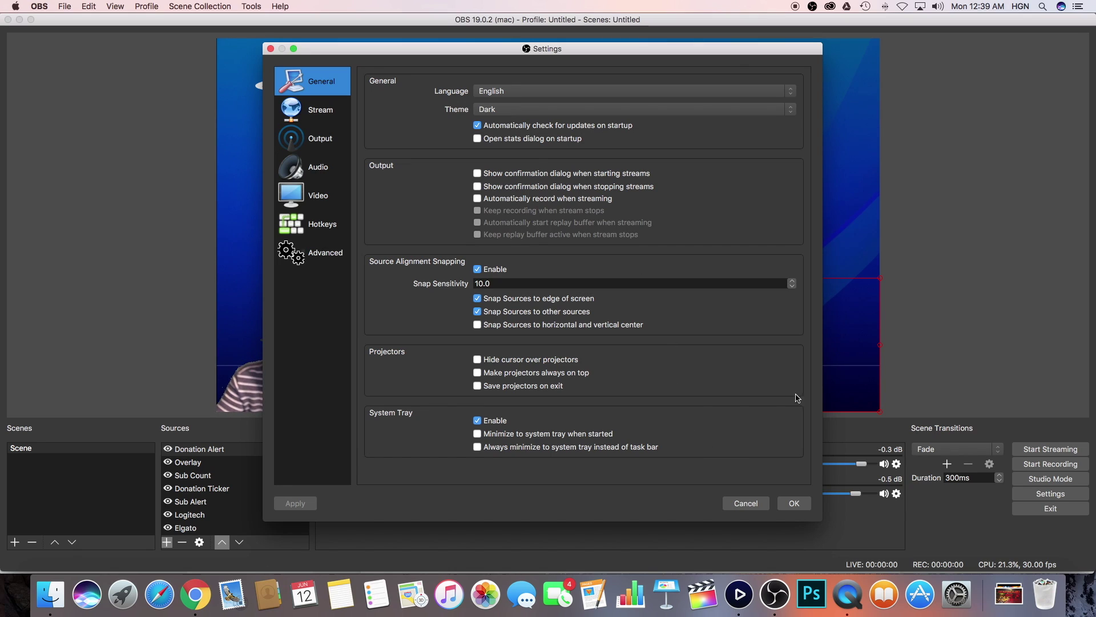
{"action": "left_click", "coordinate": [320, 110]}
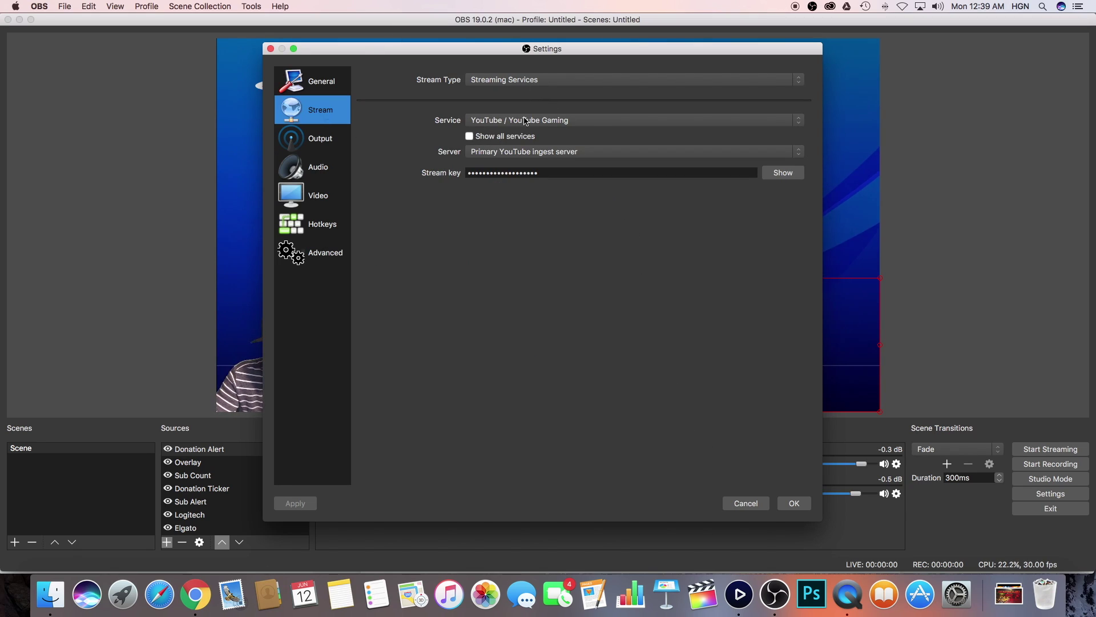
{"action": "left_click", "coordinate": [548, 121]}
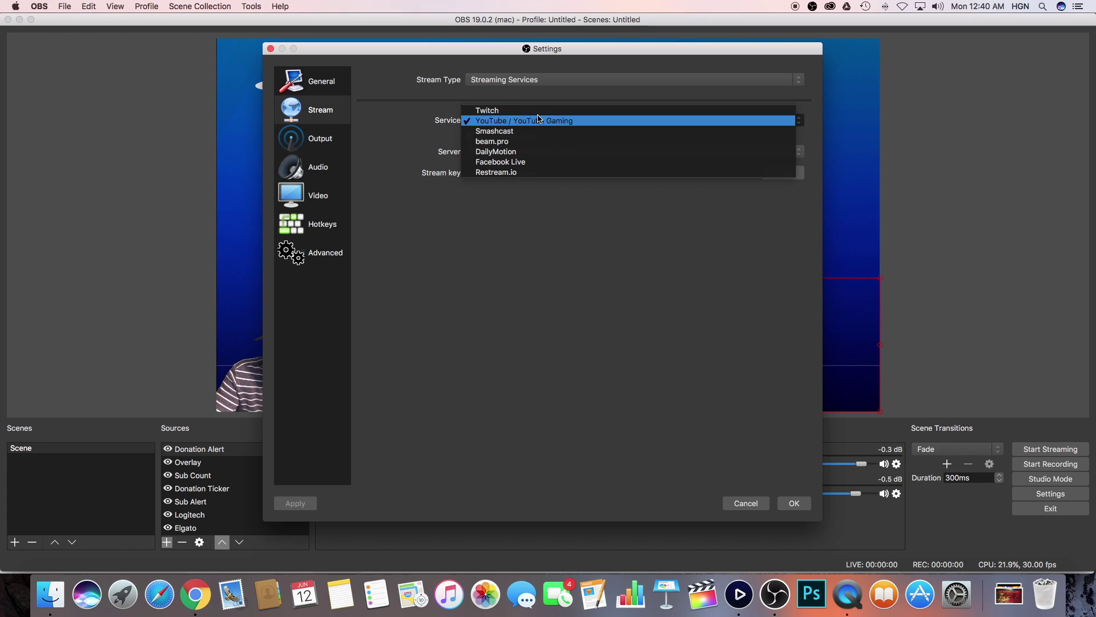
{"action": "left_click", "coordinate": [554, 125]}
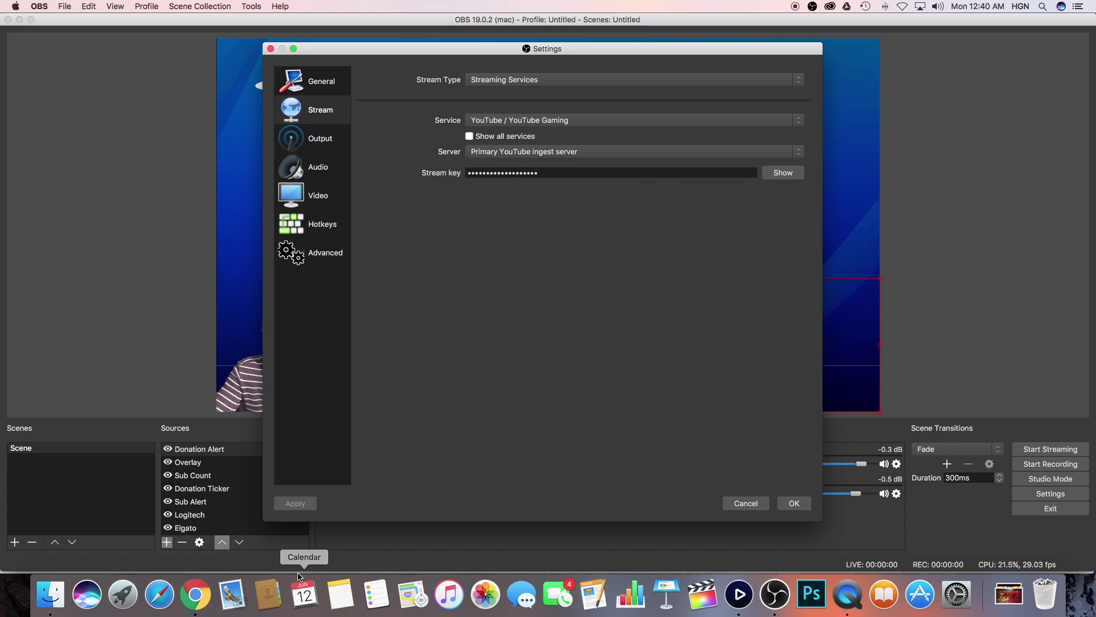
{"action": "left_click", "coordinate": [198, 597]}
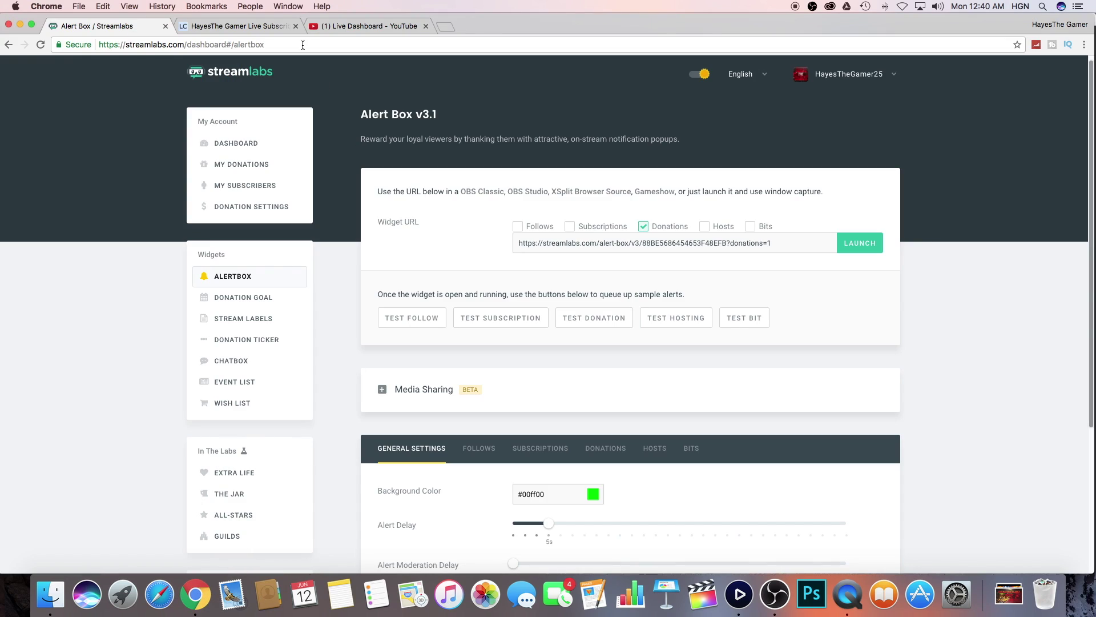
Find the Encoder Setup server URL and stream key on YouTube's Live Dashboard
{"action": "left_click", "coordinate": [351, 26]}
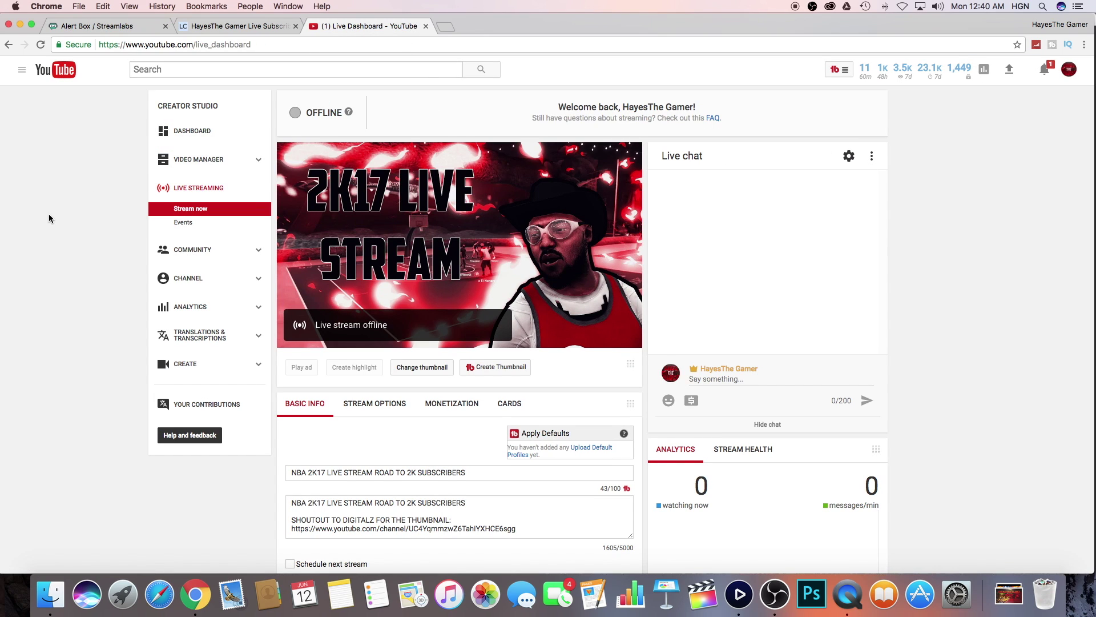
{"action": "scroll", "coordinate": [50, 218], "scroll_direction": "down", "scroll_amount": 15}
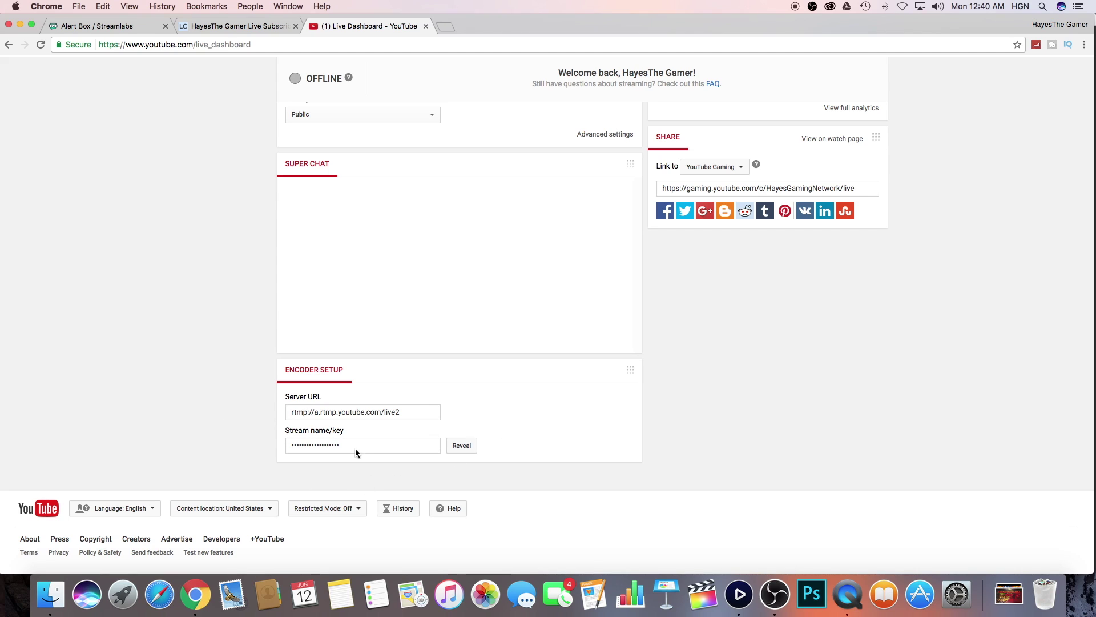
{"action": "left_click", "coordinate": [775, 594]}
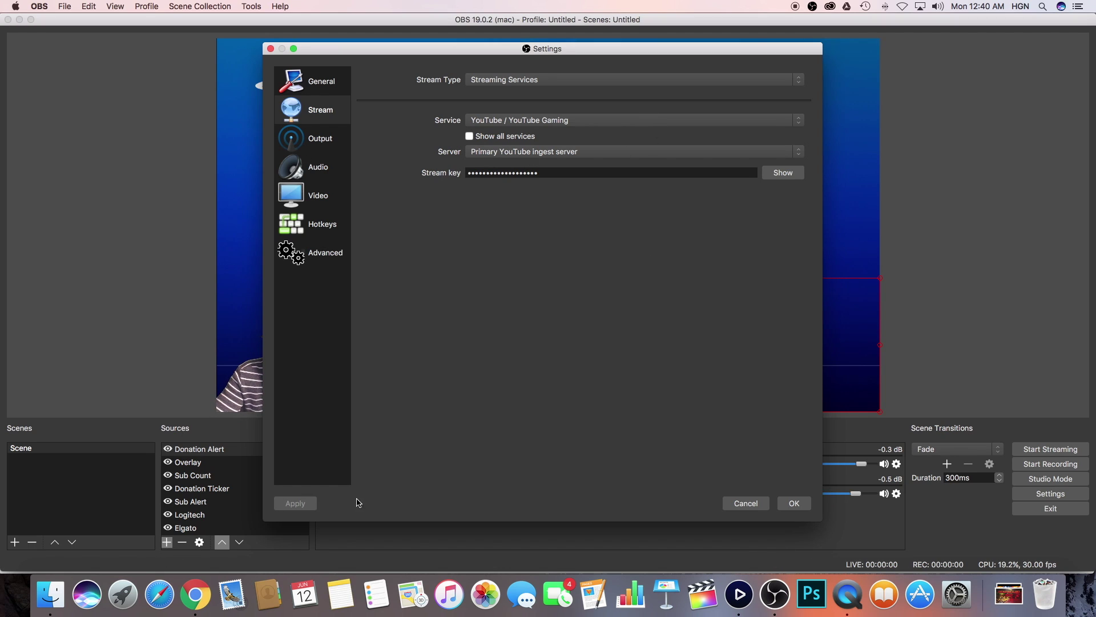
Save the YouTube stream settings with OK, then reopen OBS Settings
{"action": "left_click", "coordinate": [794, 503]}
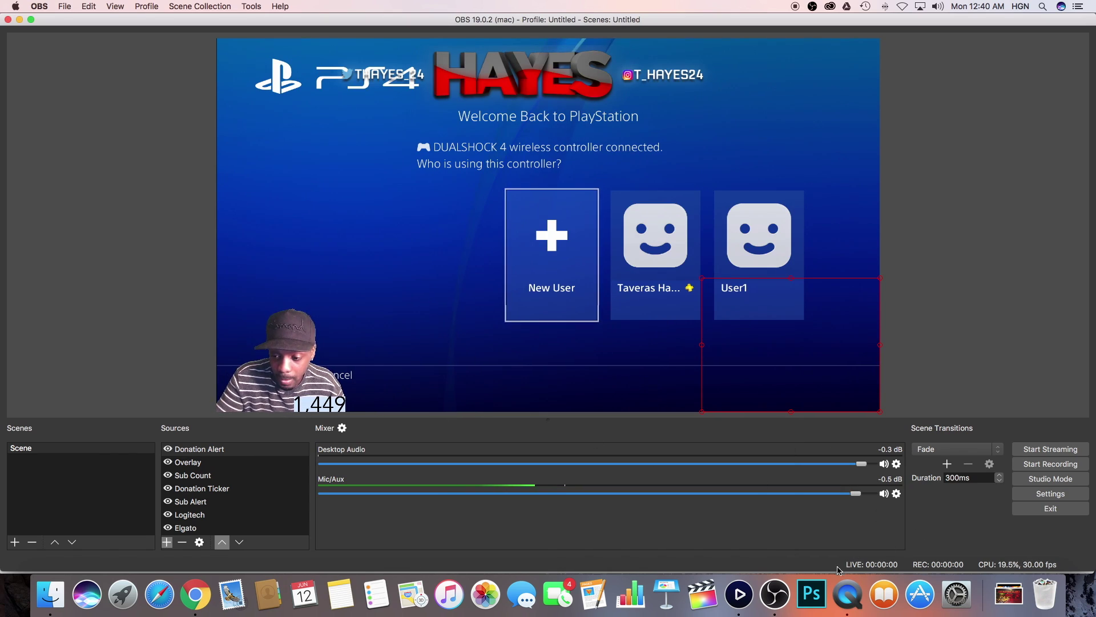
{"action": "left_click", "coordinate": [1041, 494]}
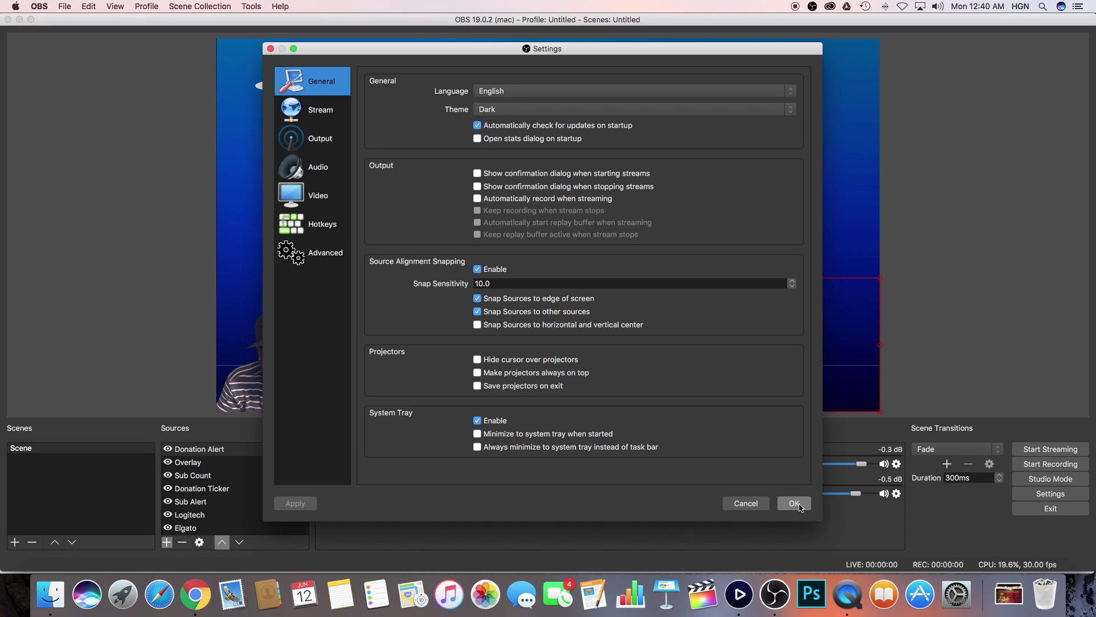
{"action": "left_click", "coordinate": [795, 504]}
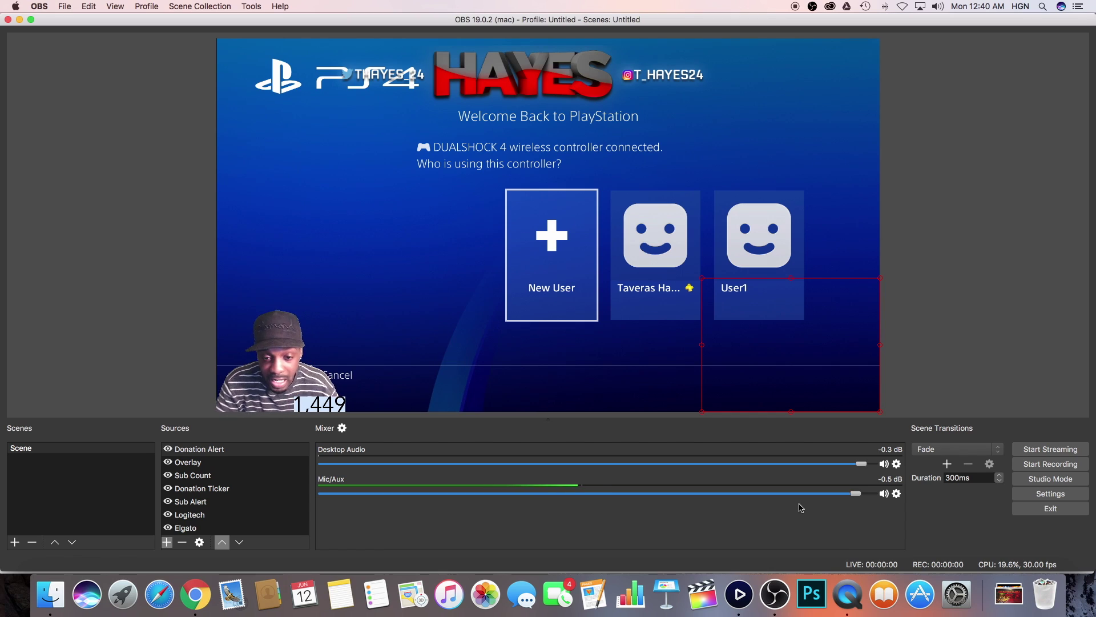